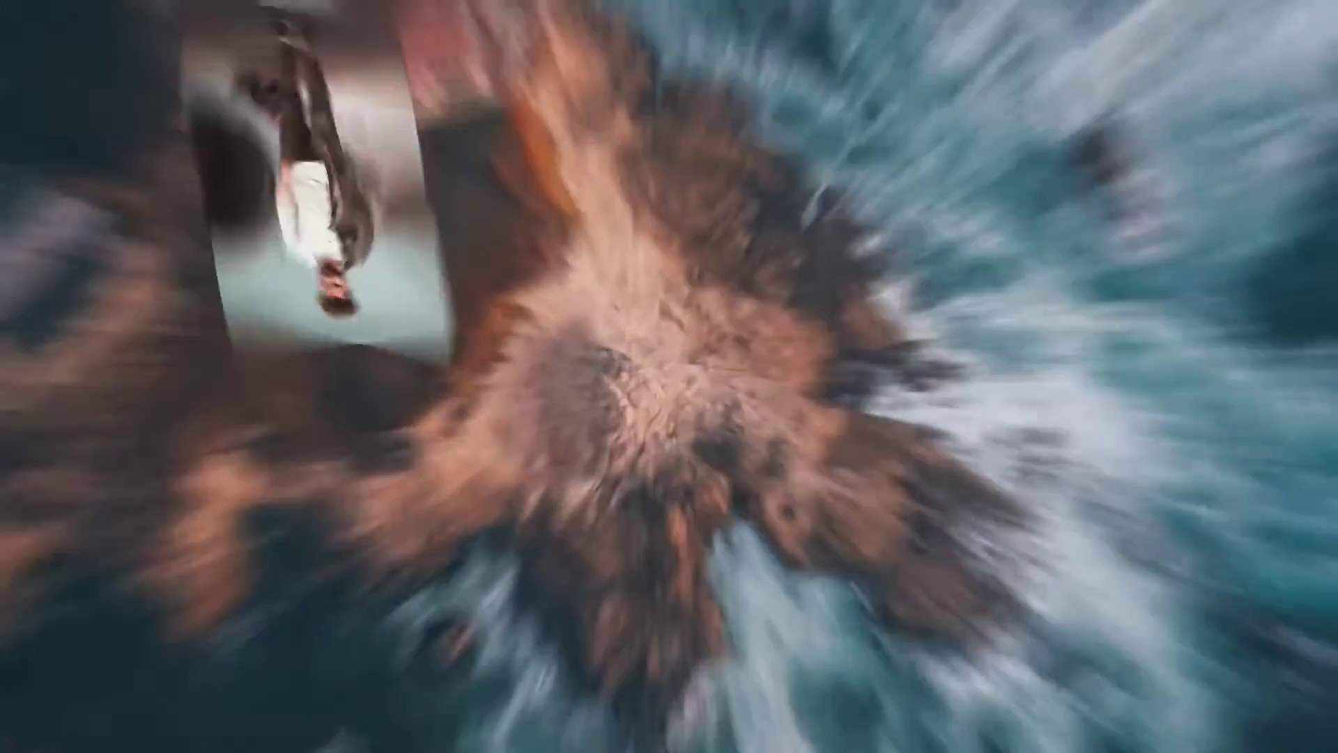
Fit the jet-engine photo on screen, unlock its Background into Layer 0, and launch Camera Raw Filter
left_click(554, 724)
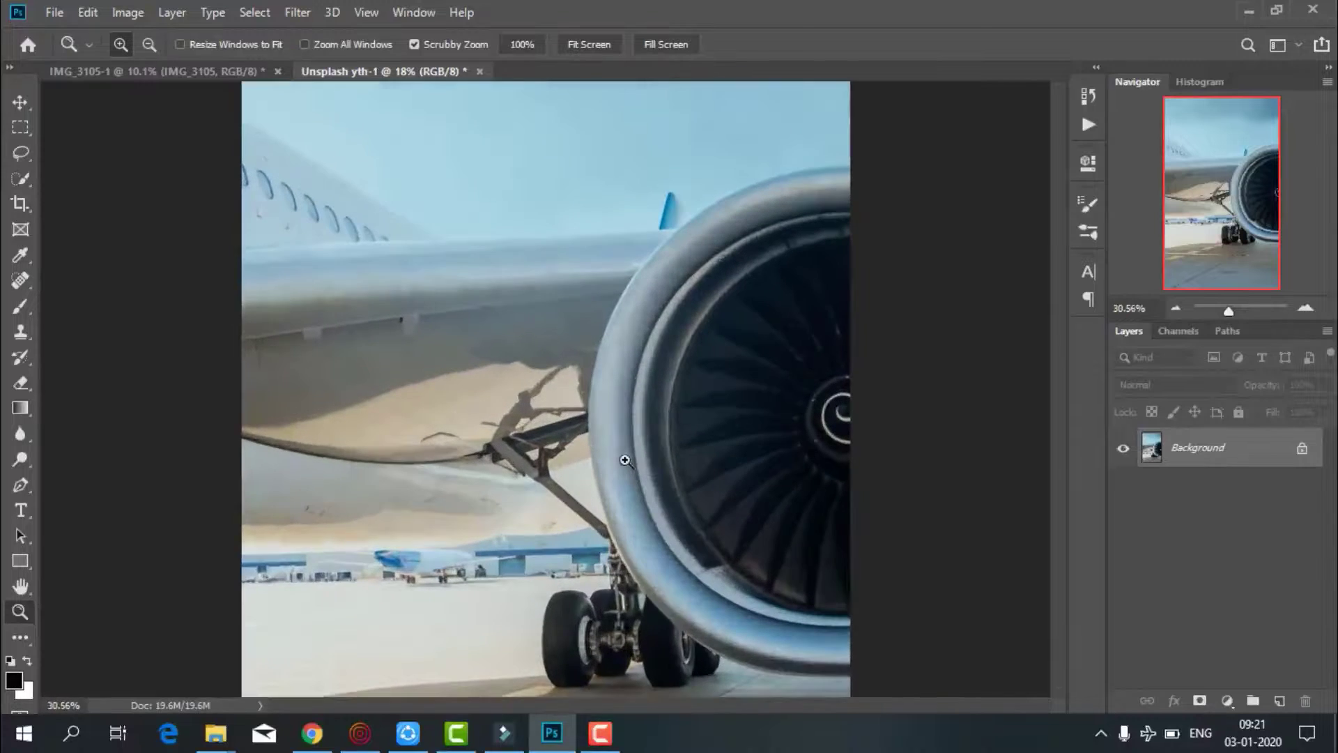
scroll(625, 460, "up", 1)
scroll(617, 348, "up", 2)
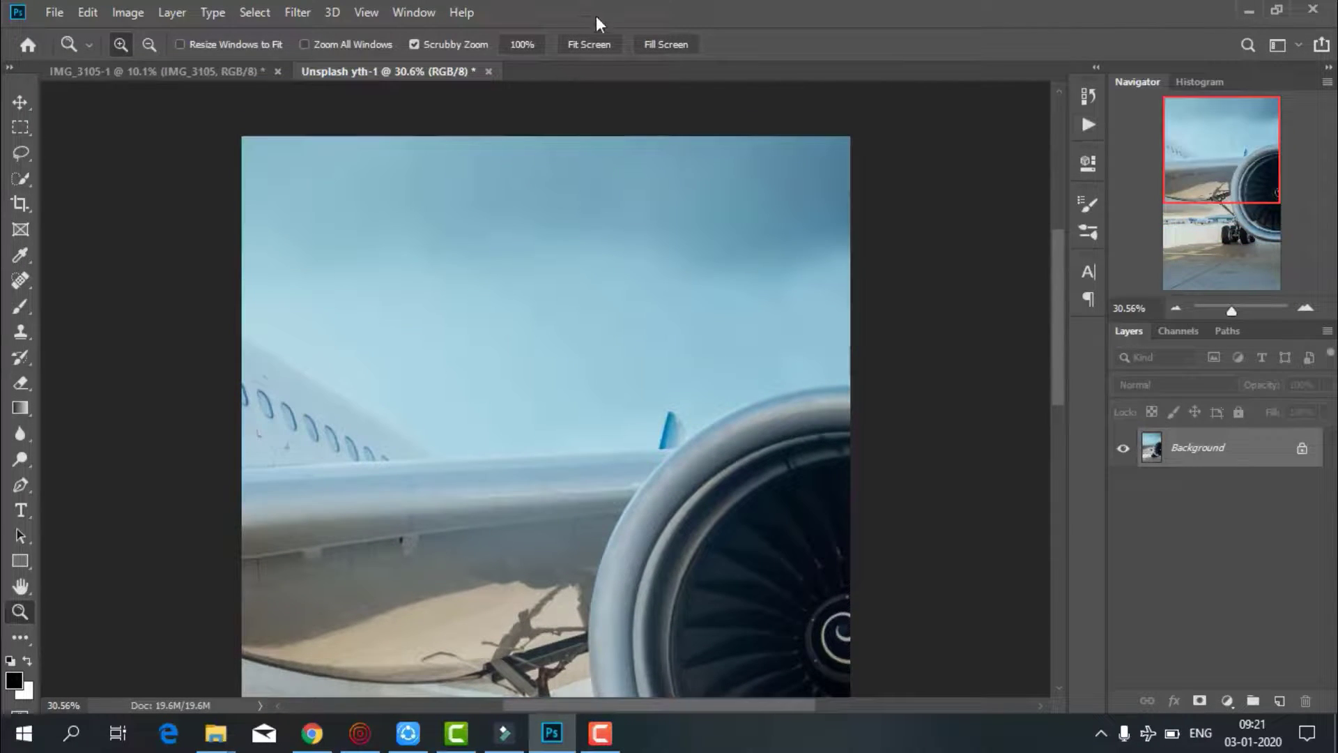
left_click(595, 42)
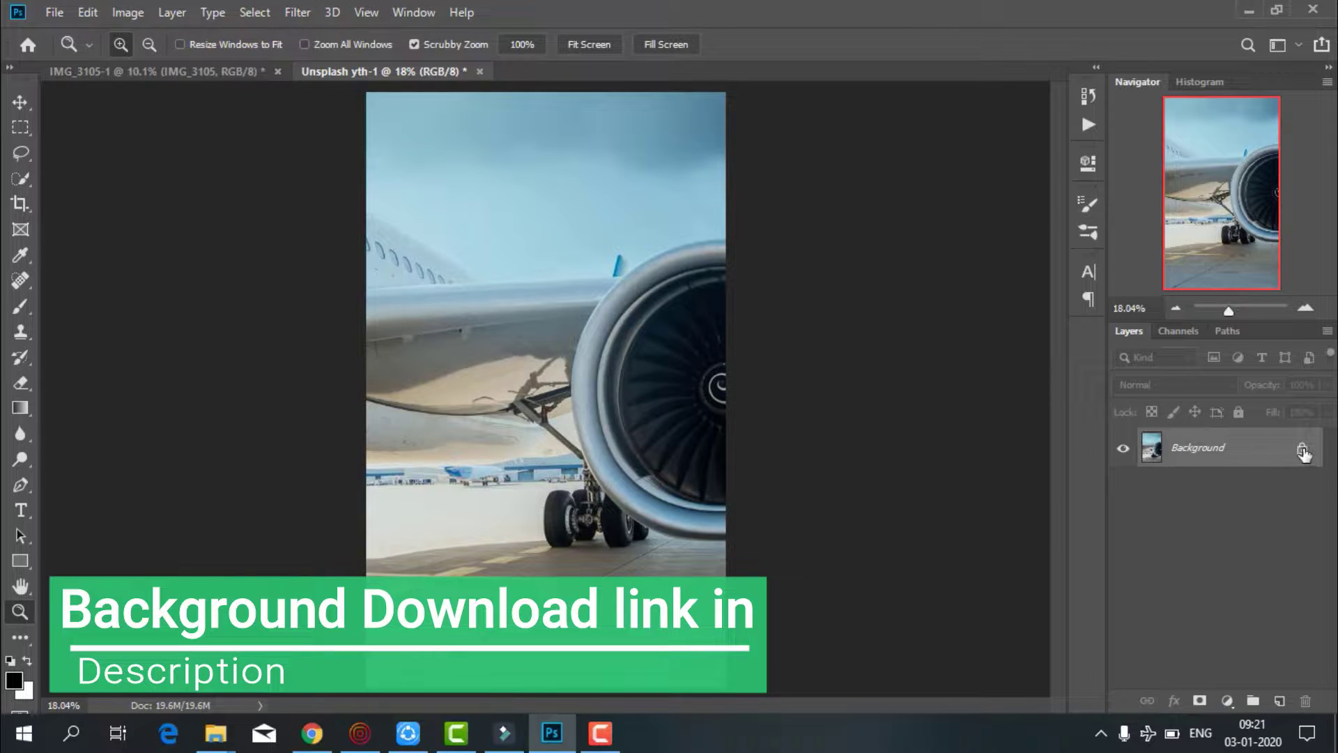
left_click(1302, 450)
left_click(291, 11)
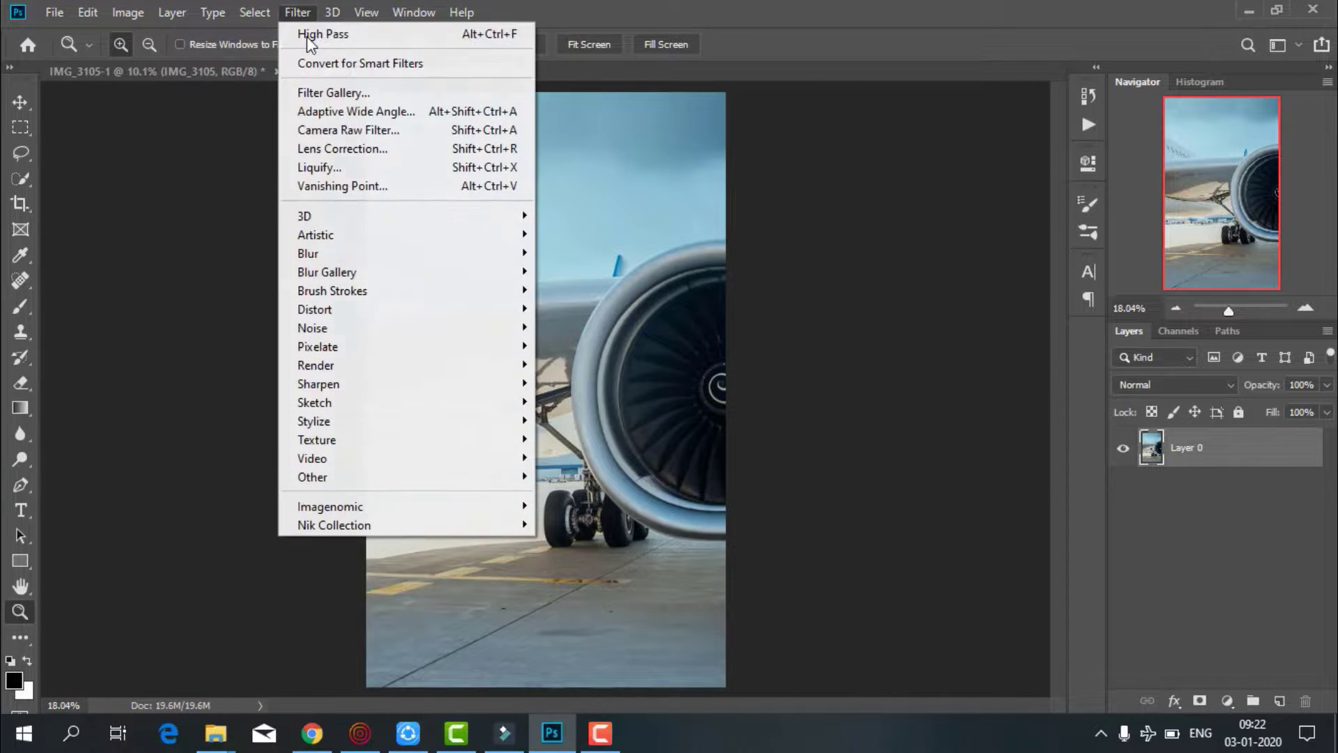
left_click(356, 131)
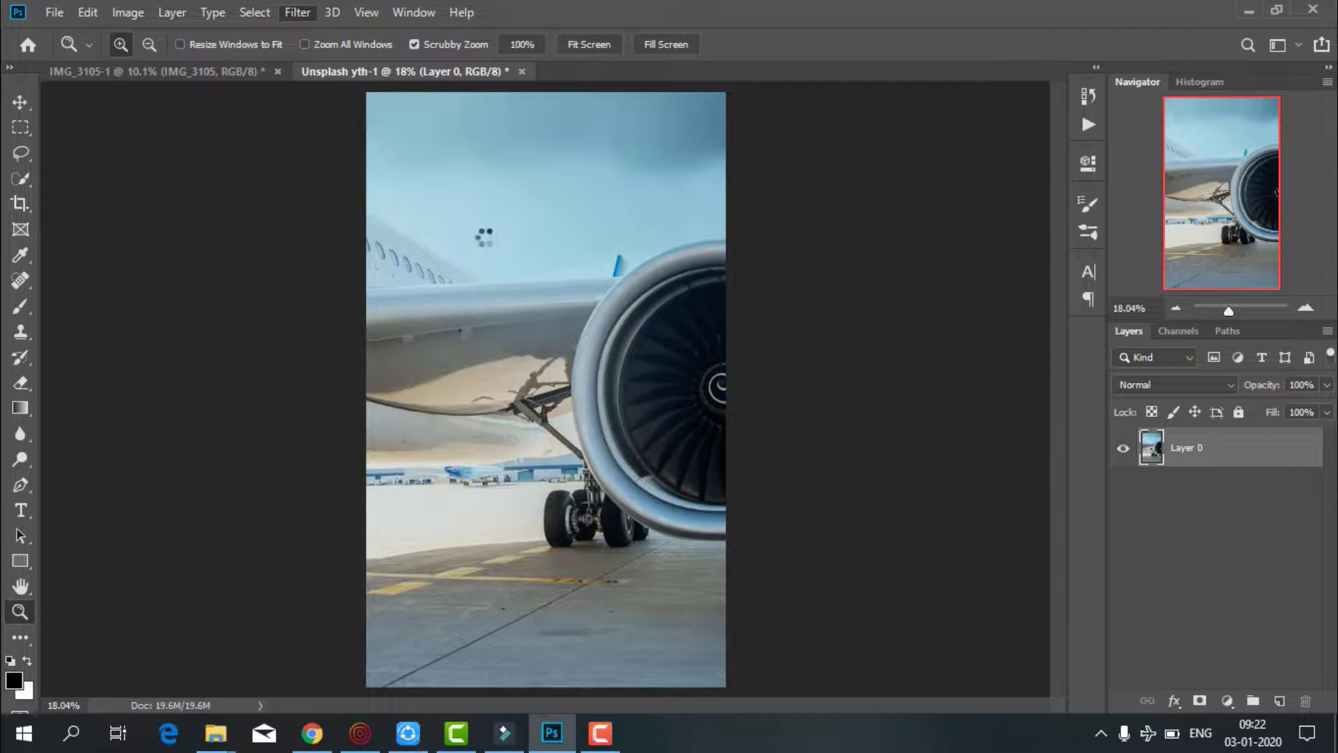
In Camera Raw's Basic panel, raise Clarity, adjust Vibrance, and lower Highlights and Shadows
scroll(1185, 488, "down", 3)
left_click_drag(1177, 523, 1210, 523)
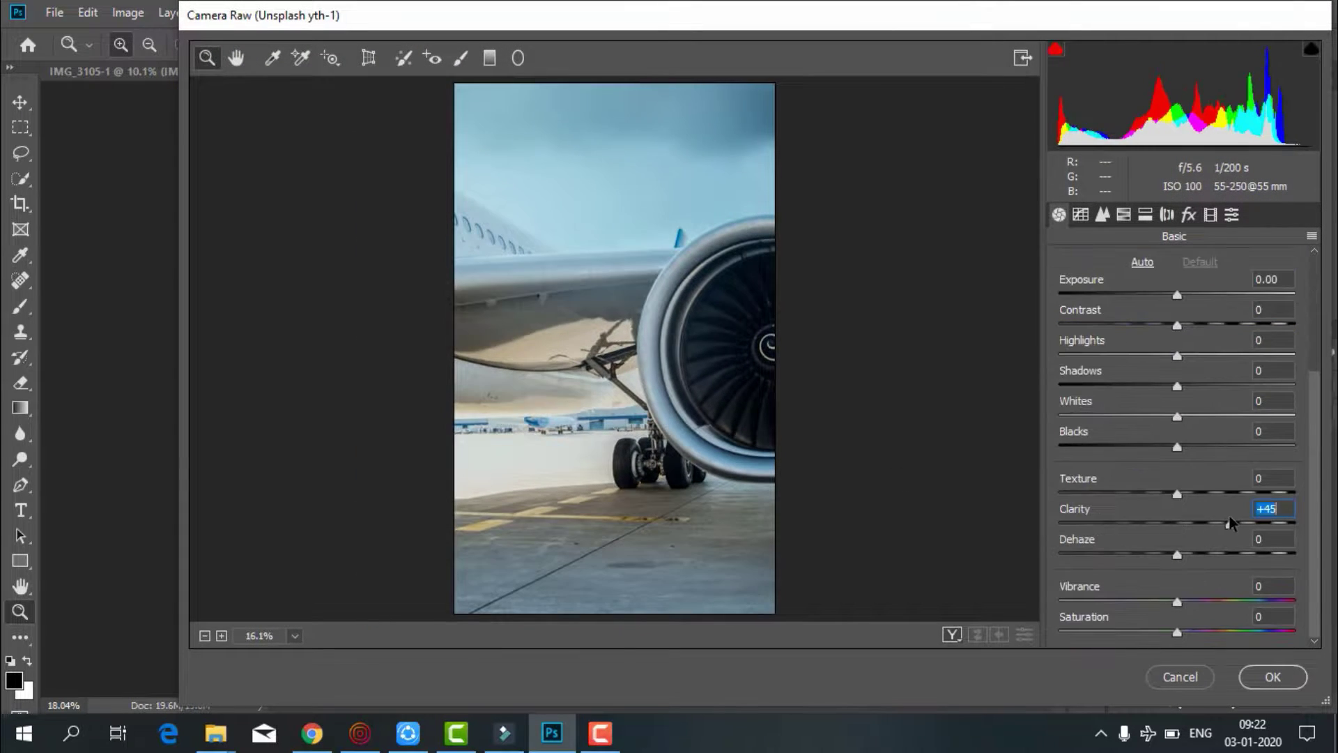
left_click_drag(1177, 601, 1161, 601)
mouse_move(1177, 385)
left_mouse_down()
mouse_move(1141, 355)
mouse_move(1174, 325)
left_mouse_up()
scroll(1187, 488, "up", 5)
Shift the Blues and Aquas hue, saturation and luminance in the HSL panel
left_click(1123, 215)
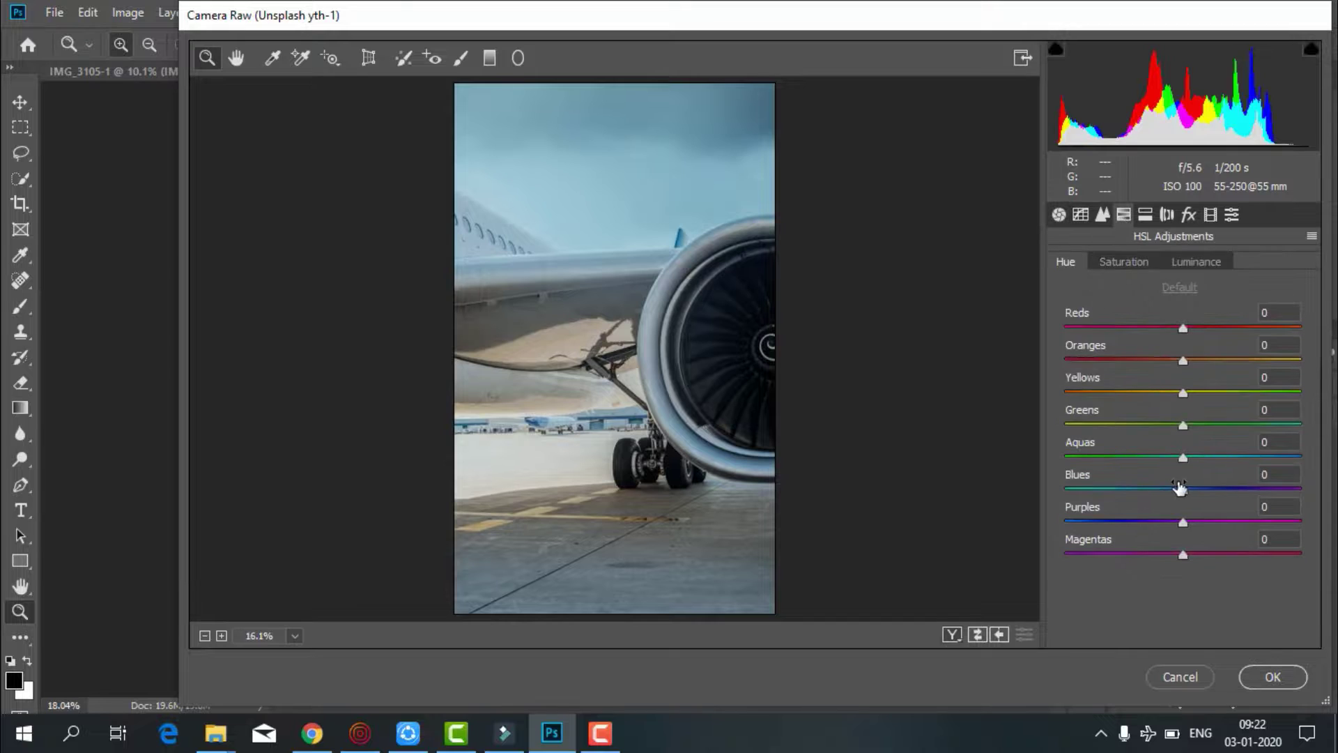
mouse_move(1183, 489)
left_mouse_down()
mouse_move(1213, 456)
mouse_move(1129, 456)
mouse_move(1175, 488)
mouse_move(1152, 489)
mouse_move(1164, 457)
left_mouse_up()
left_click(1124, 261)
left_click(1196, 262)
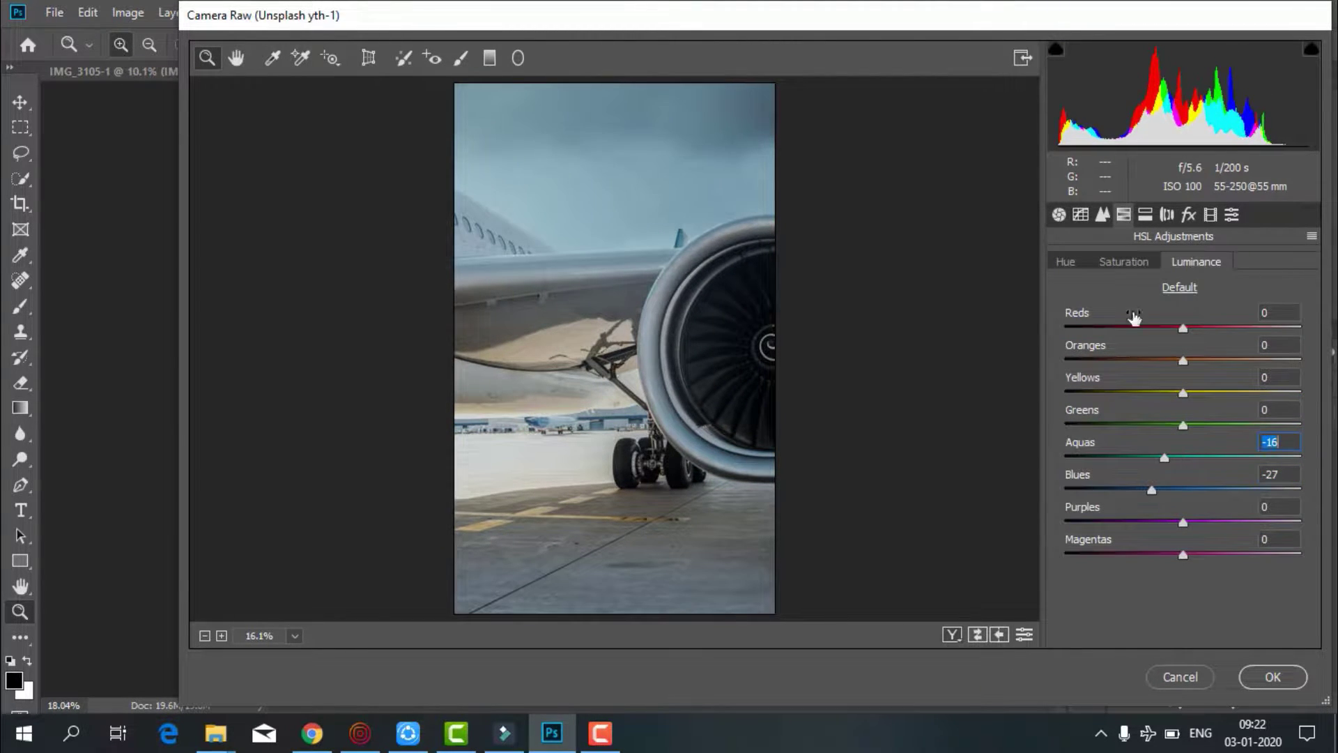
Nudge the Calibration blue primary hue and Temperature, compare before/after, and apply the grade
left_click(1210, 215)
left_click_drag(1183, 585, 1192, 586)
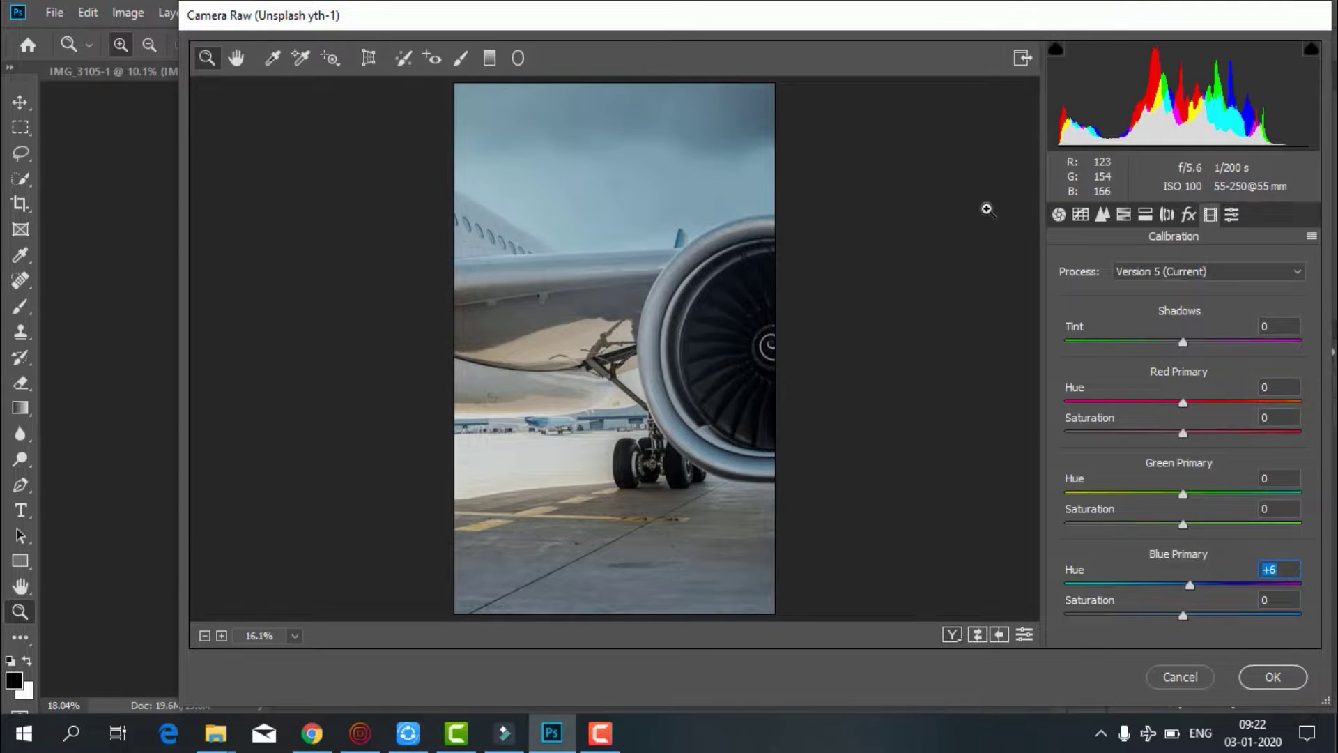
left_click(1058, 215)
left_click(1183, 381)
left_click(952, 634)
left_click(1273, 676)
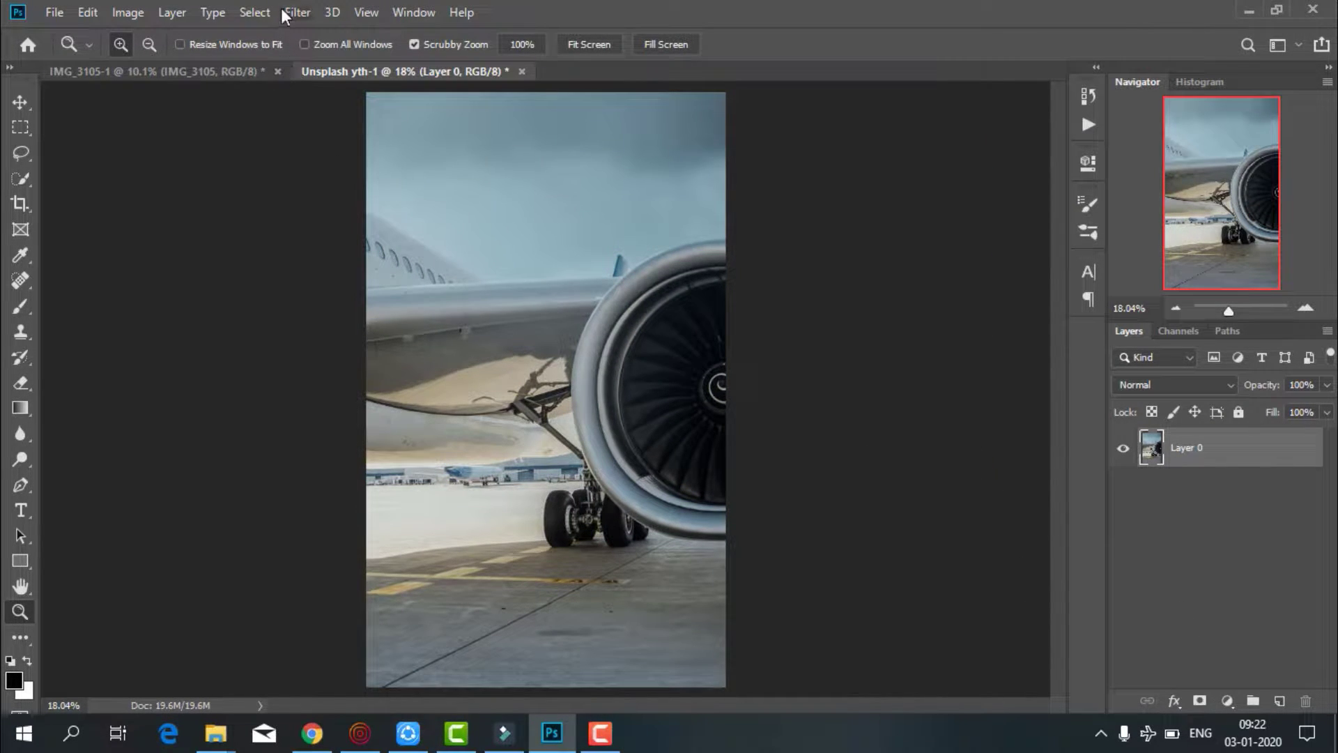
left_click(283, 10)
mouse_move(328, 272)
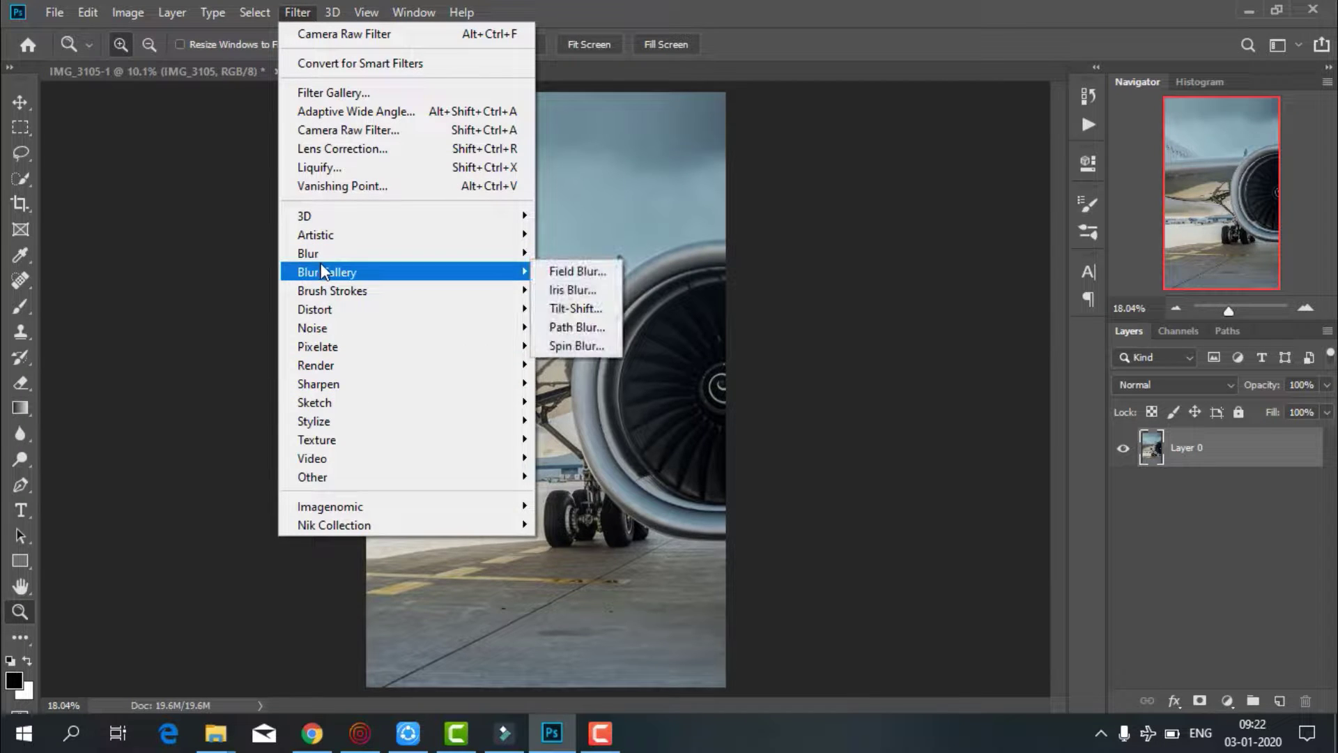
Add a Tilt-Shift blur with its focus pin and transition lines moved onto the near tarmac
left_click(579, 308)
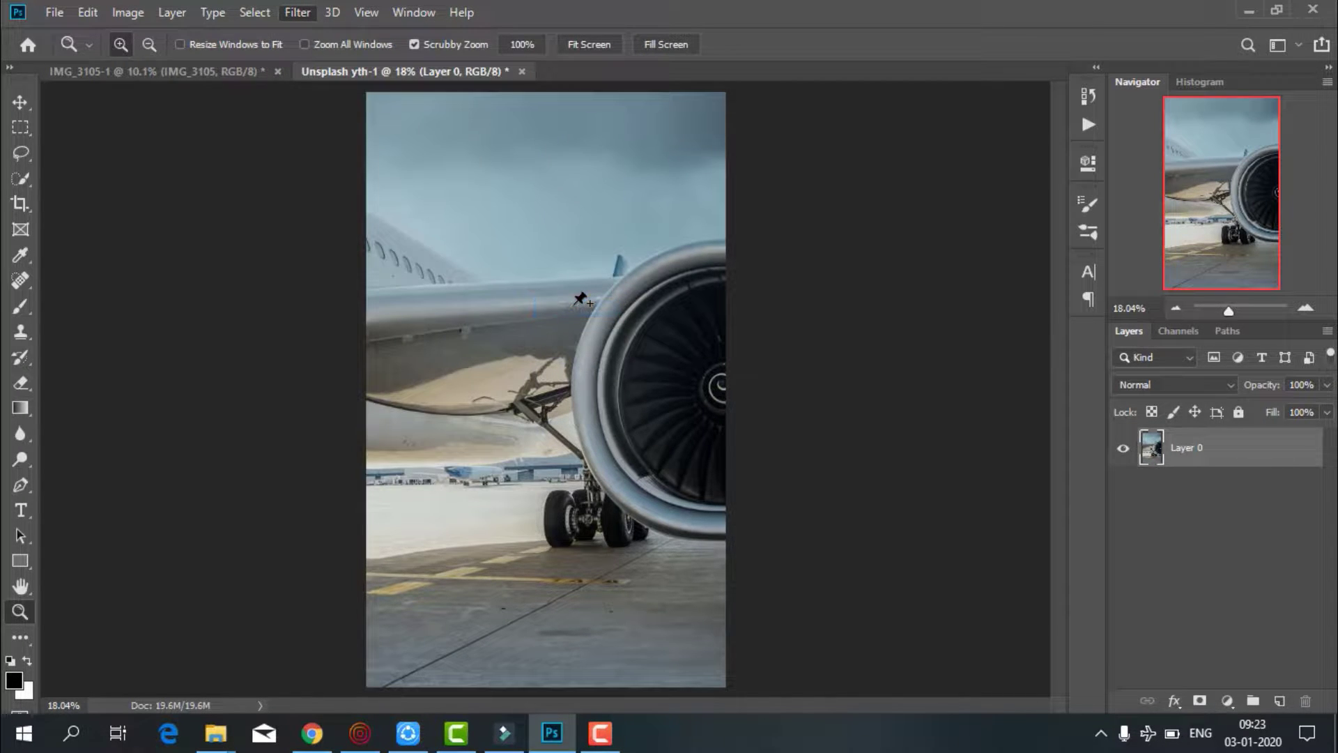
left_click_drag(555, 390, 589, 599)
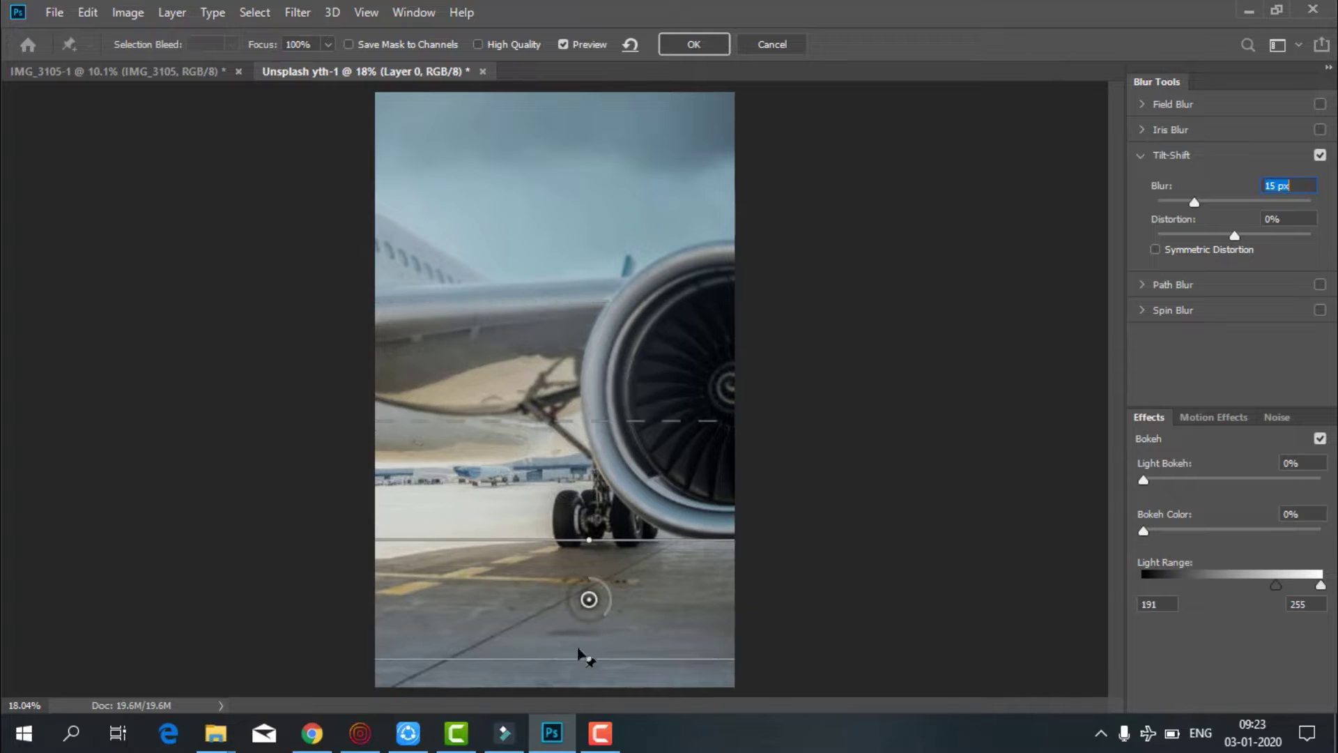
left_click_drag(579, 652, 572, 659)
left_click_drag(619, 600, 616, 573)
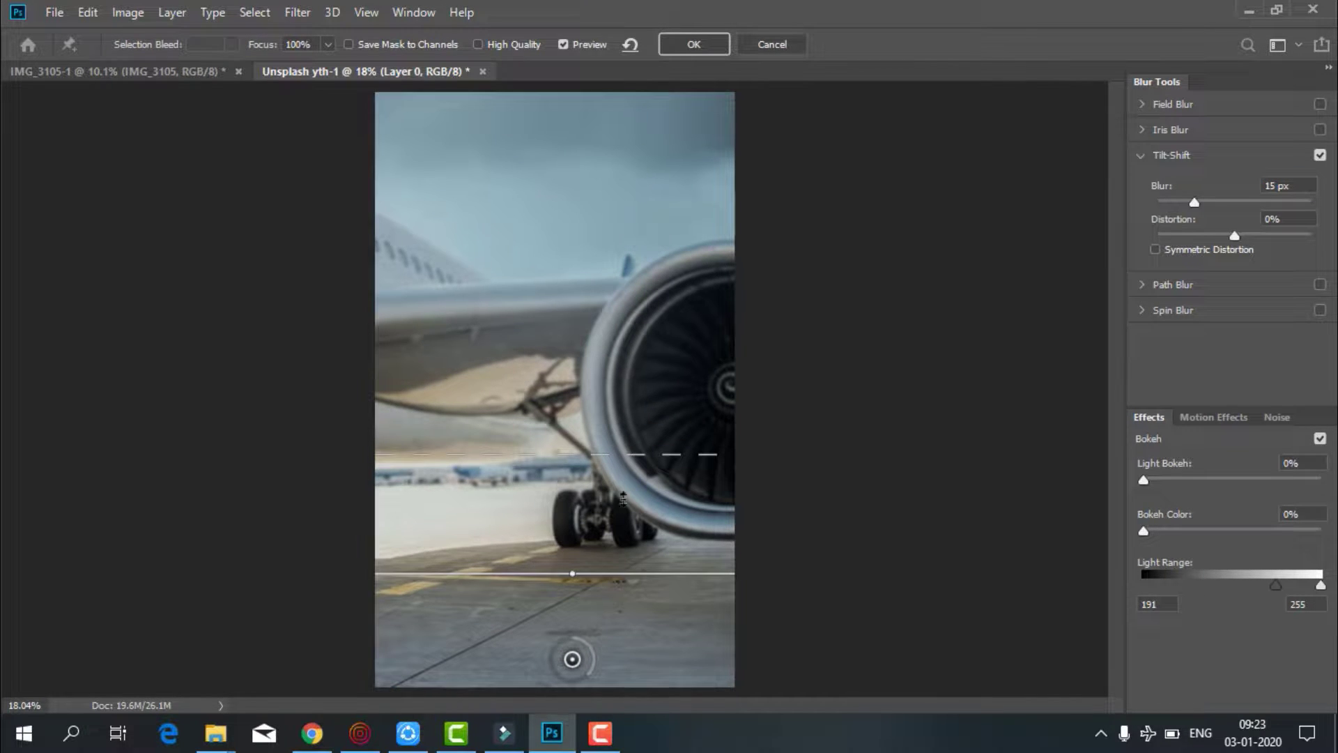
mouse_move(623, 497)
left_mouse_down()
mouse_move(599, 573)
mouse_move(567, 574)
left_mouse_up()
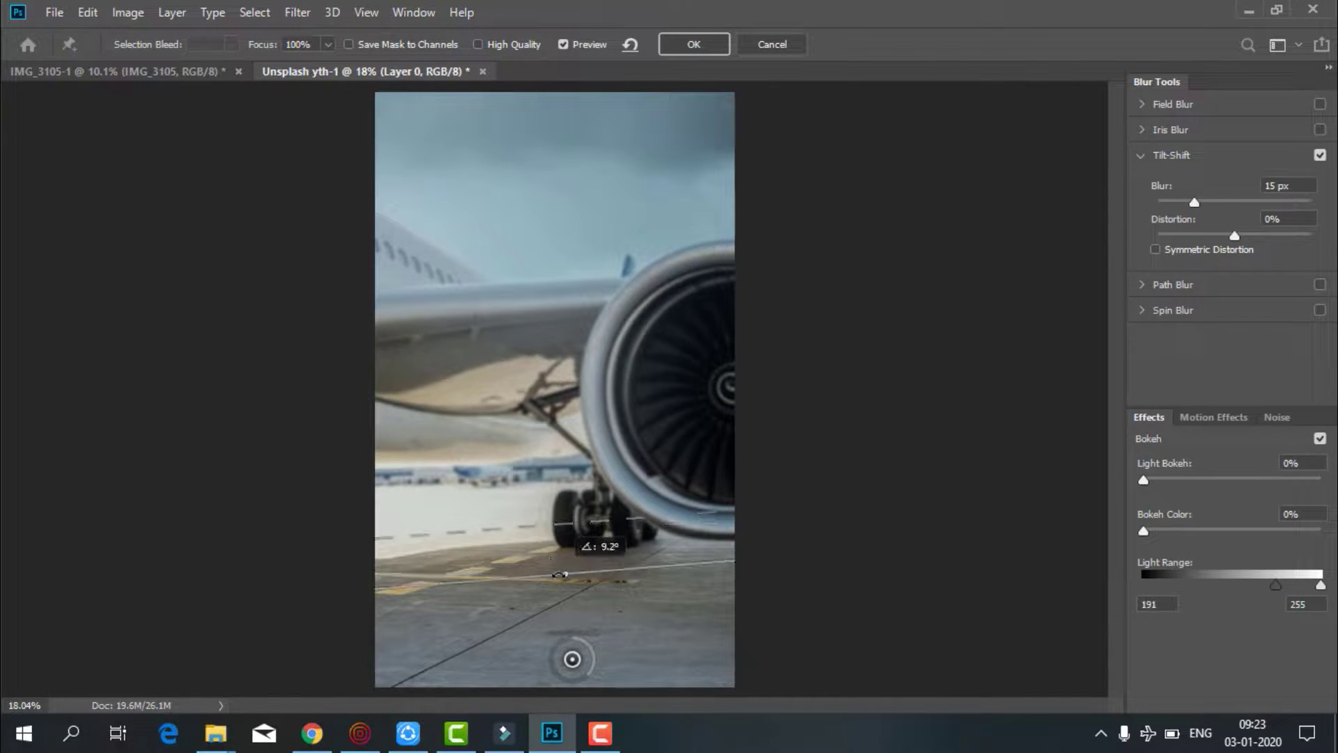
left_click_drag(584, 675, 583, 701)
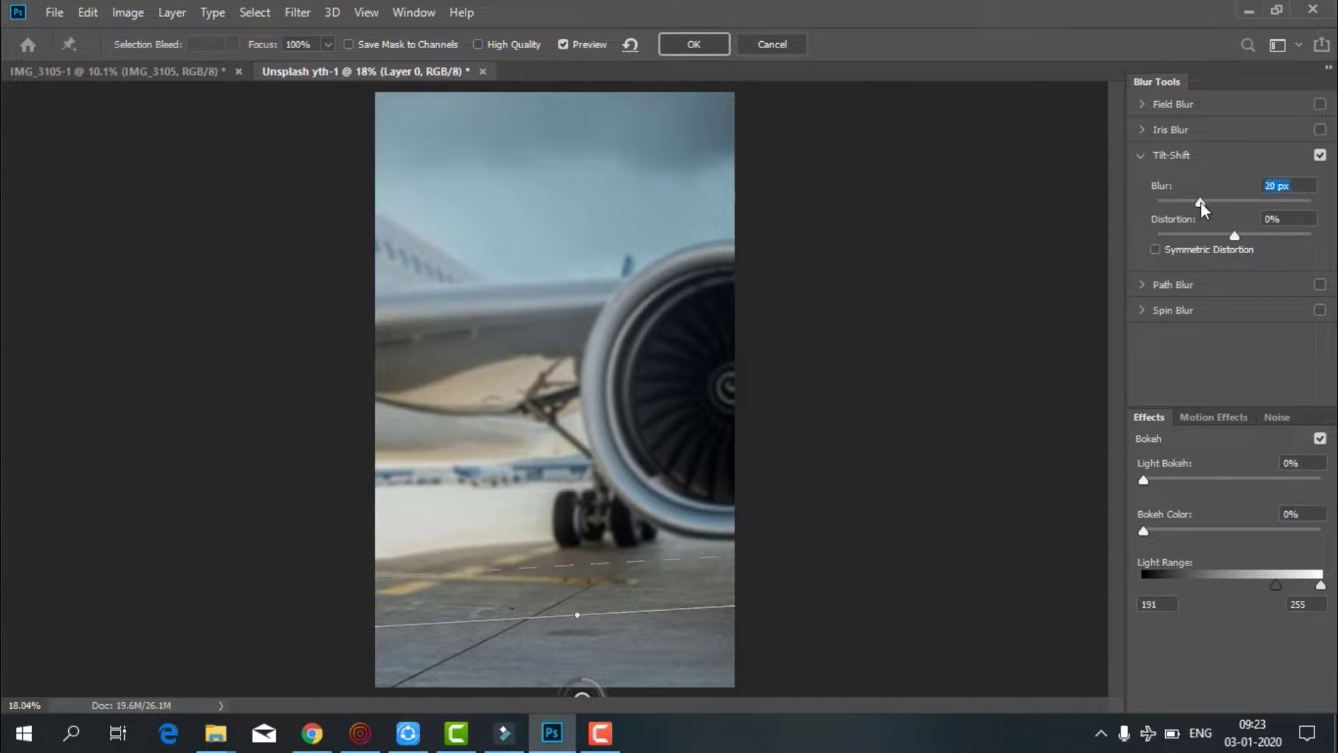
Set the blur to about 28 px and Light Bokeh to 28%, lower Light Range, and commit
left_click_drag(1221, 202, 1205, 202)
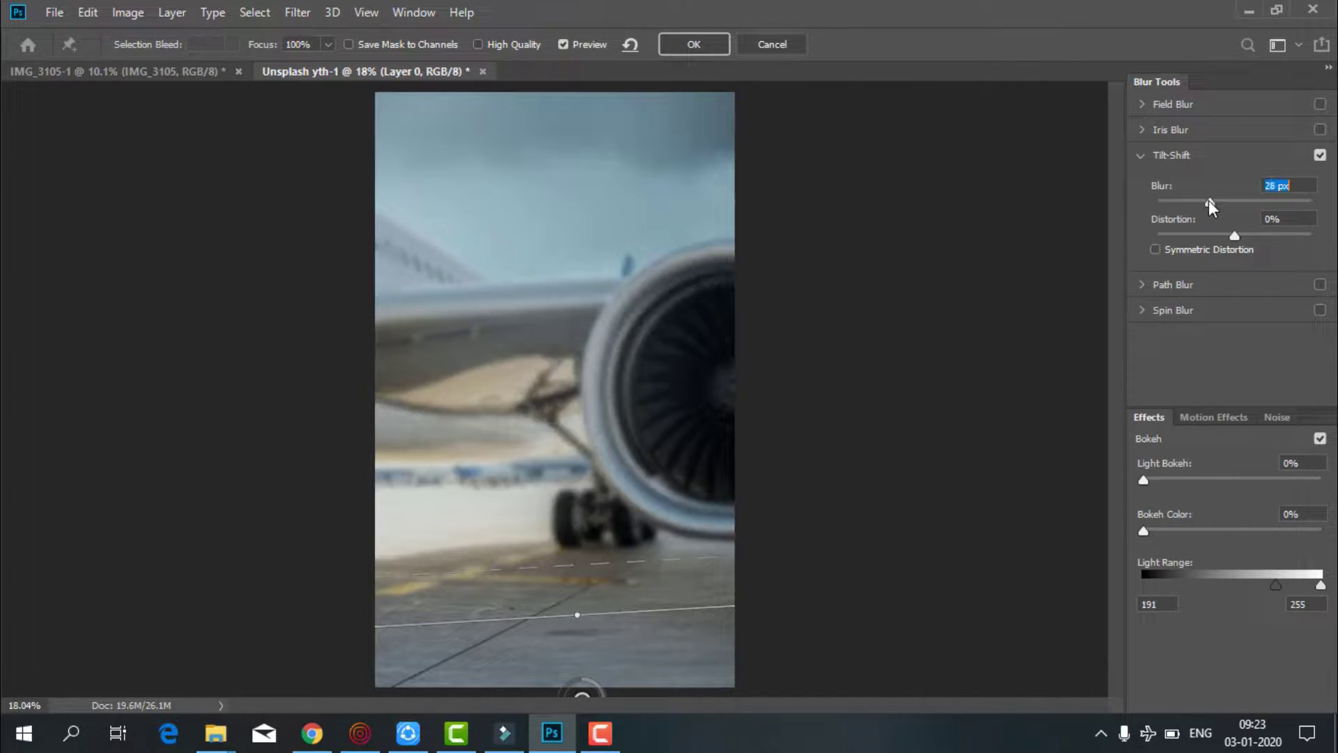
left_click_drag(1144, 481, 1192, 482)
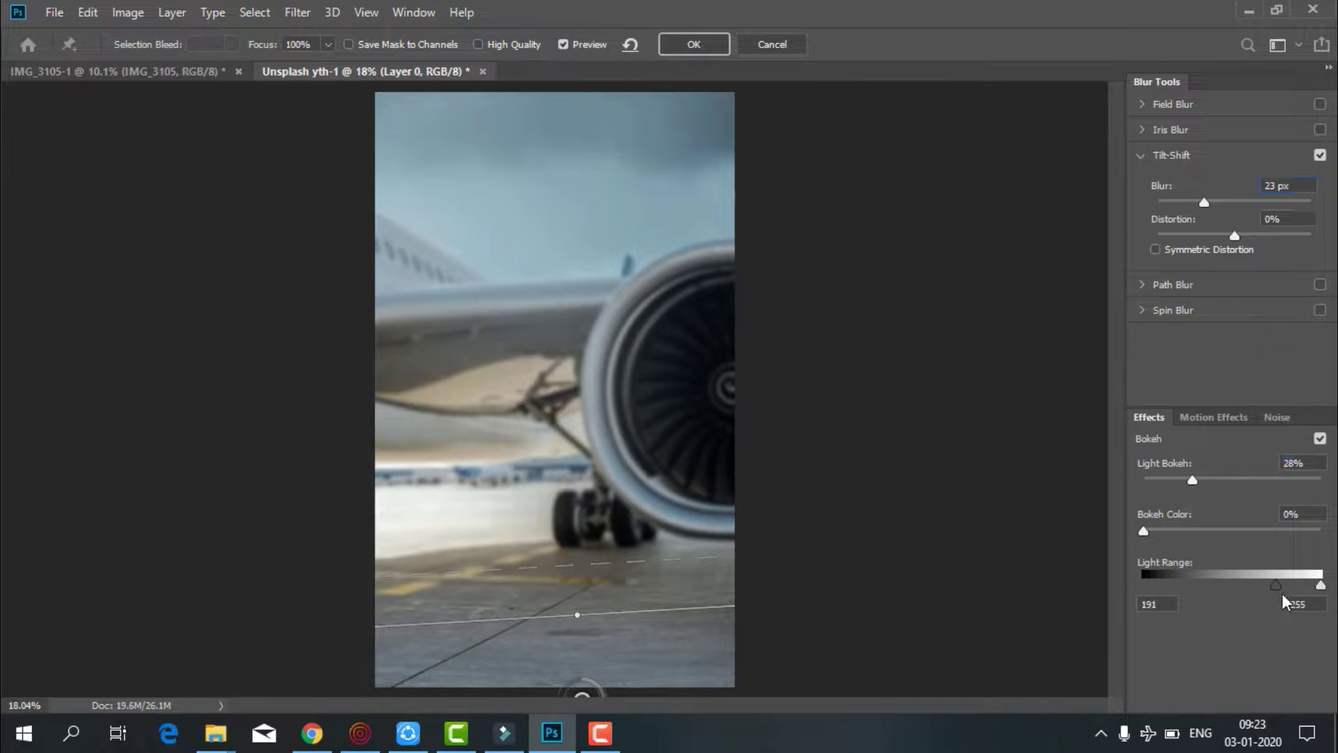
mouse_move(1276, 586)
left_mouse_down()
mouse_move(1195, 597)
mouse_move(1273, 584)
mouse_move(1210, 587)
left_mouse_up()
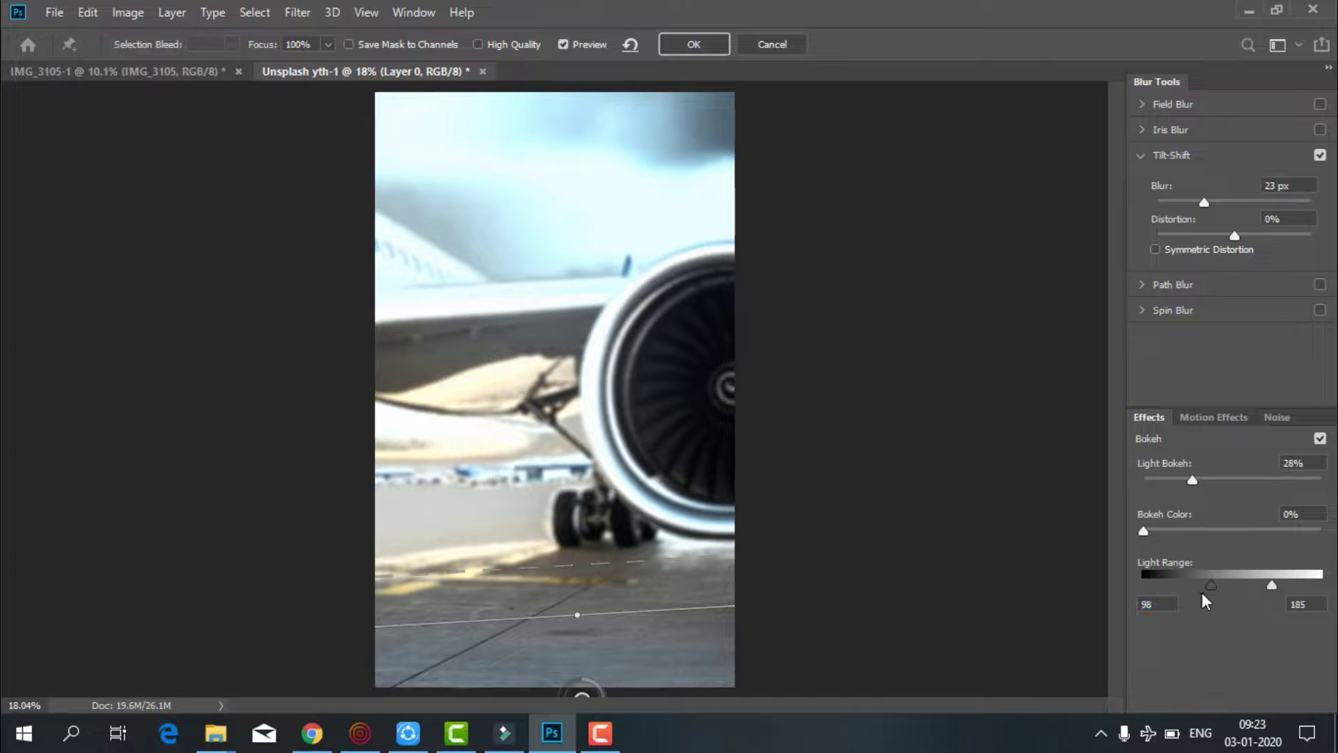
mouse_move(1211, 585)
left_mouse_down()
mouse_move(1197, 586)
mouse_move(1256, 586)
mouse_move(1188, 585)
mouse_move(1180, 598)
left_mouse_up()
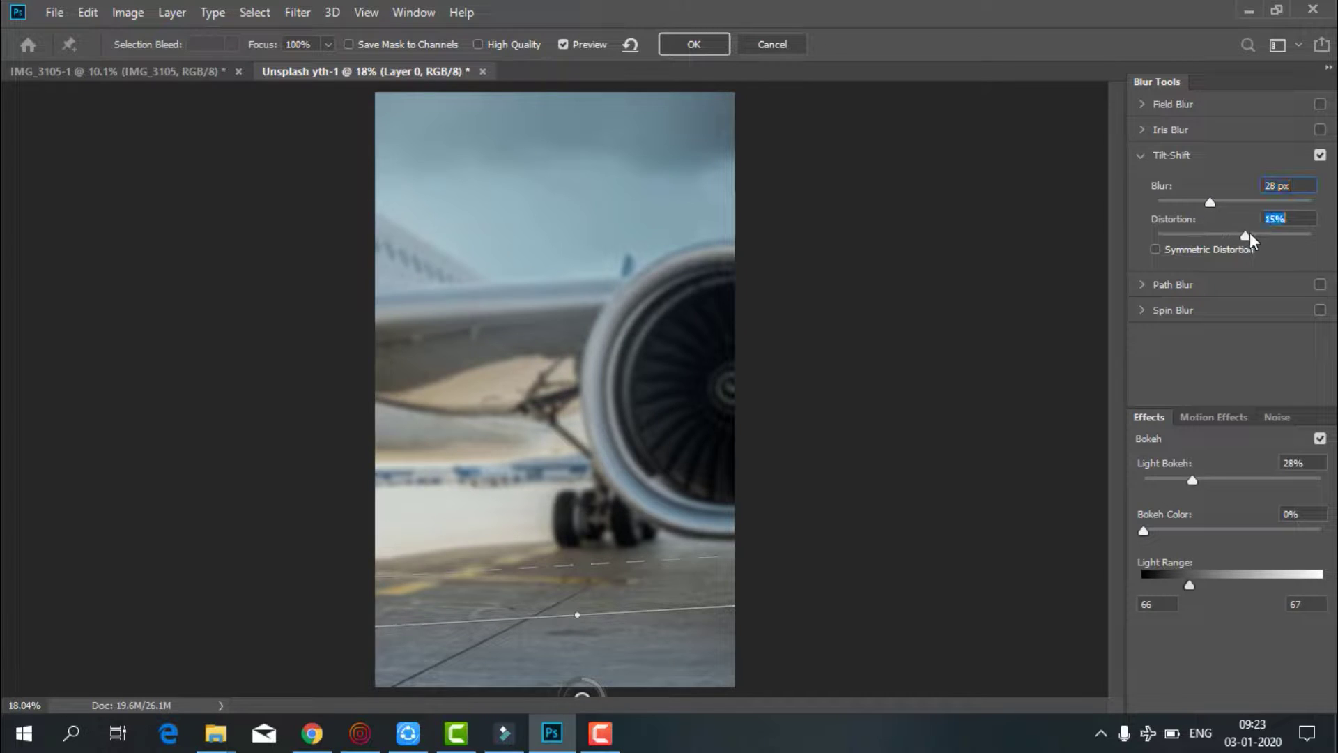
left_click(683, 44)
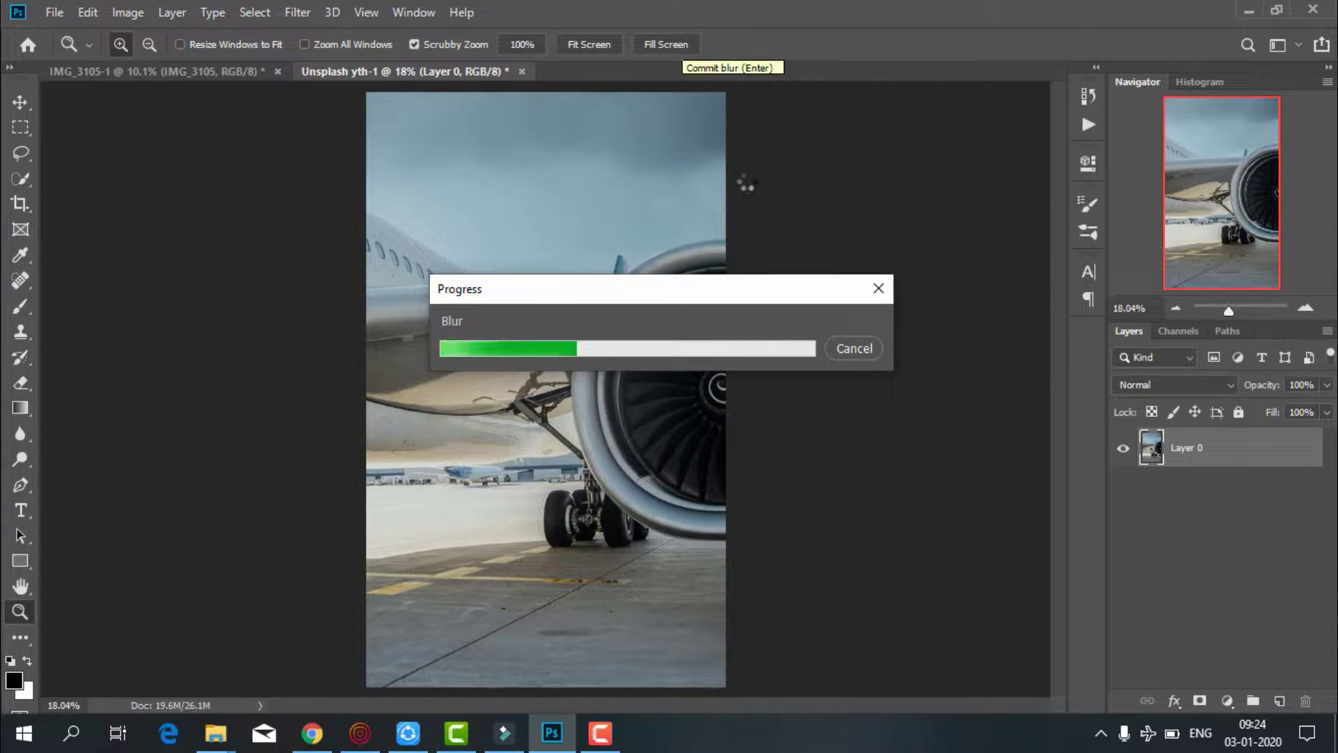
Place Embedded the cut-out IMG_3117-1.png into the airport scene
left_click(55, 9)
left_click(124, 338)
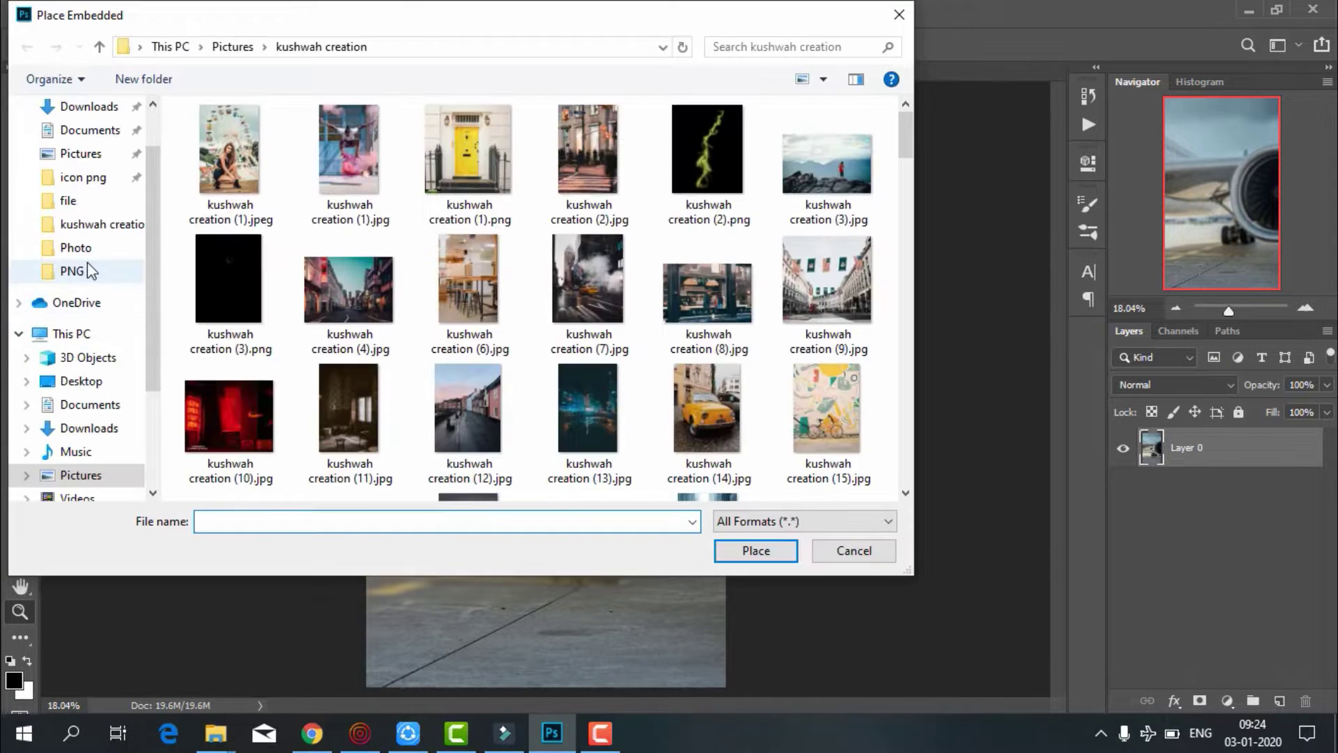
left_click(69, 271)
scroll(663, 403, "down", 5)
left_click(828, 314)
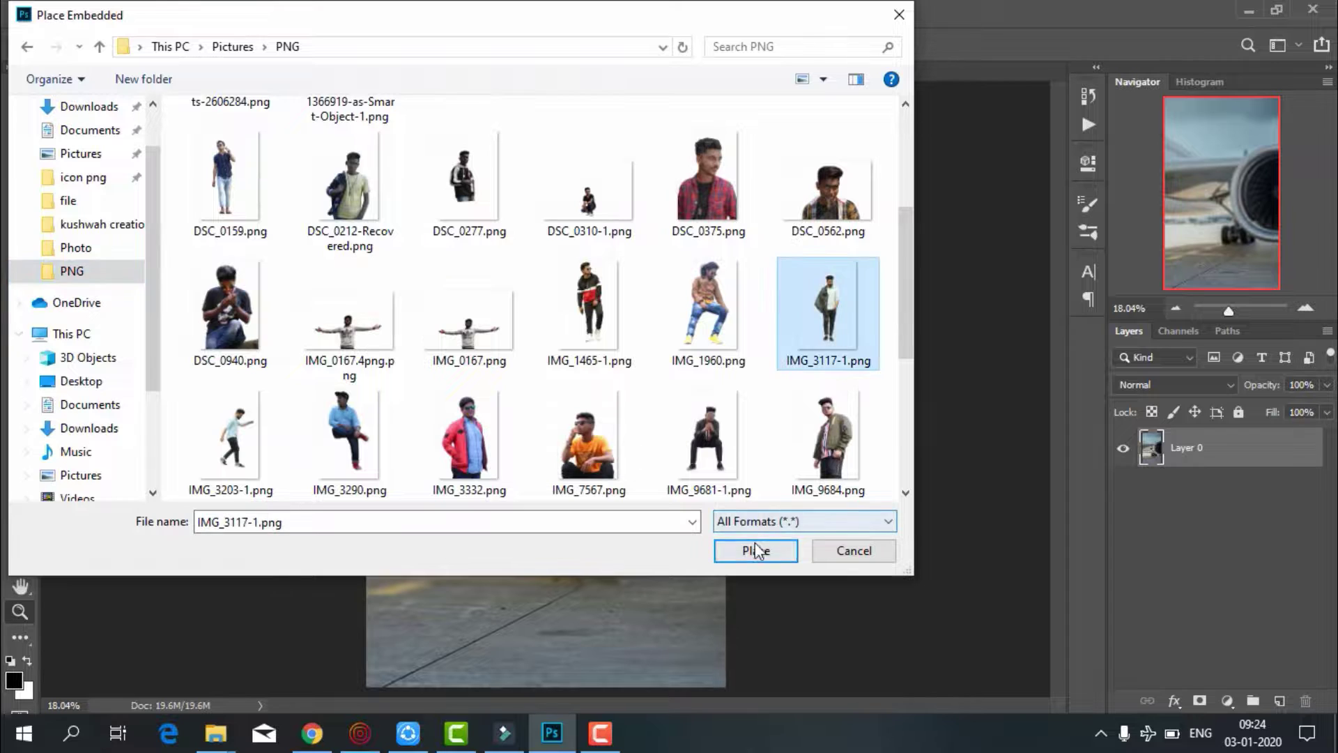
left_click(756, 551)
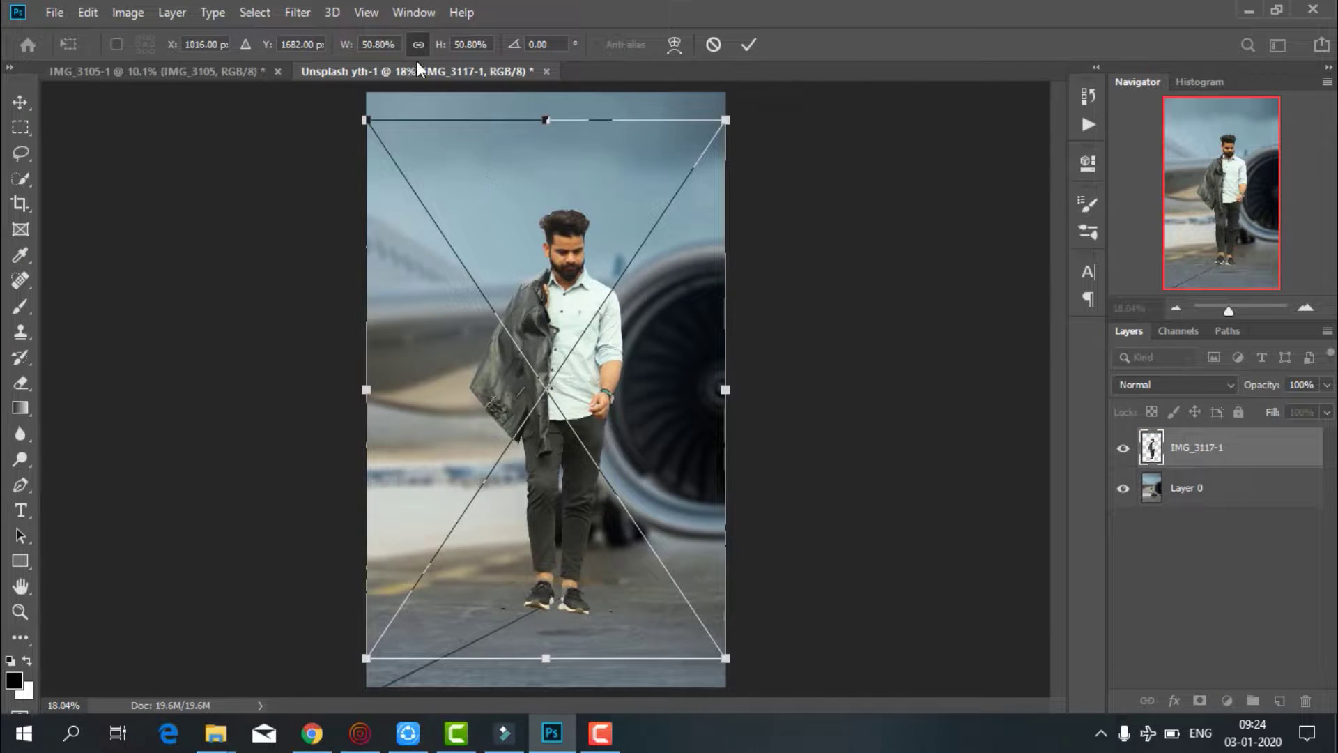
Scale the man to 60.8%, move him in front of the engine, and commit
left_click_drag(435, 43, 445, 50)
left_click_drag(630, 271, 595, 228)
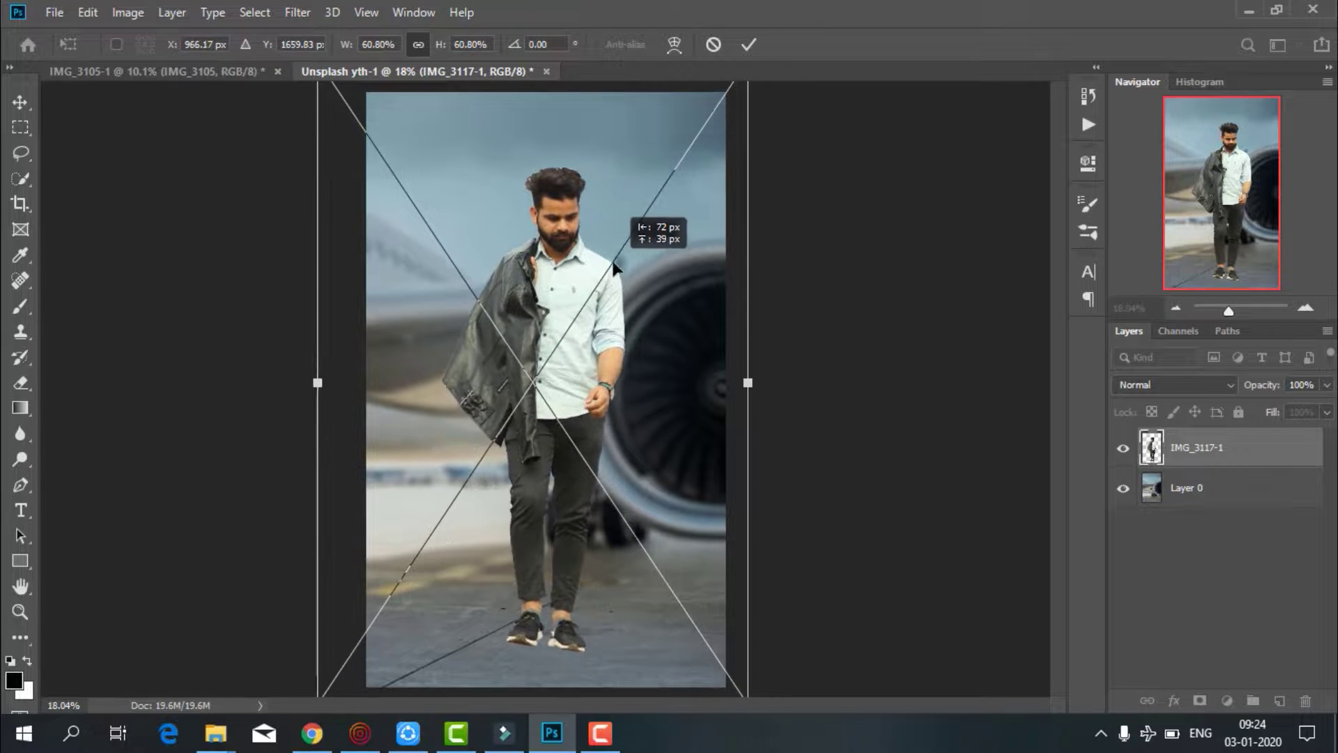
left_click(749, 44)
Zoom in and out on the placed man to check his position
key("z")
mouse_move(559, 325)
left_mouse_down()
mouse_move(545, 325)
mouse_move(551, 347)
left_mouse_up()
scroll(550, 341, "up", 5)
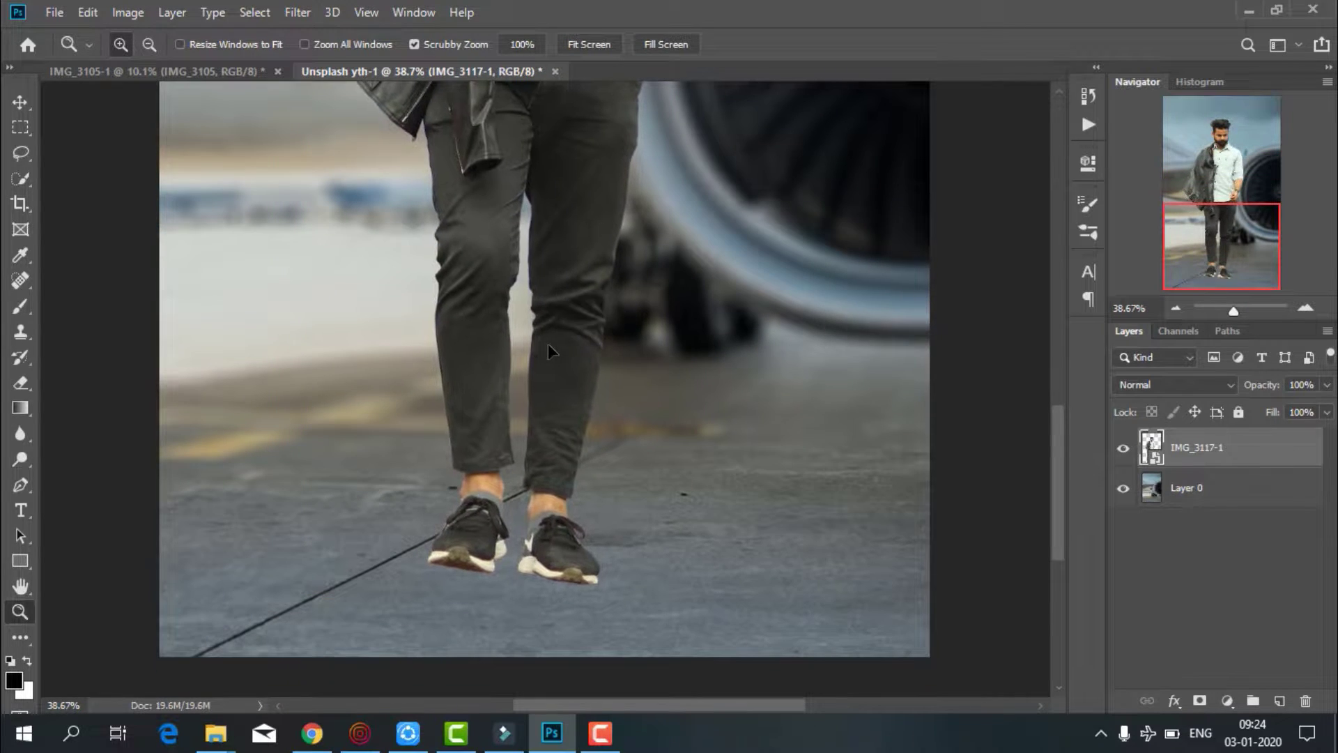
scroll(548, 279, "up", 5)
scroll(537, 295, "down", 5)
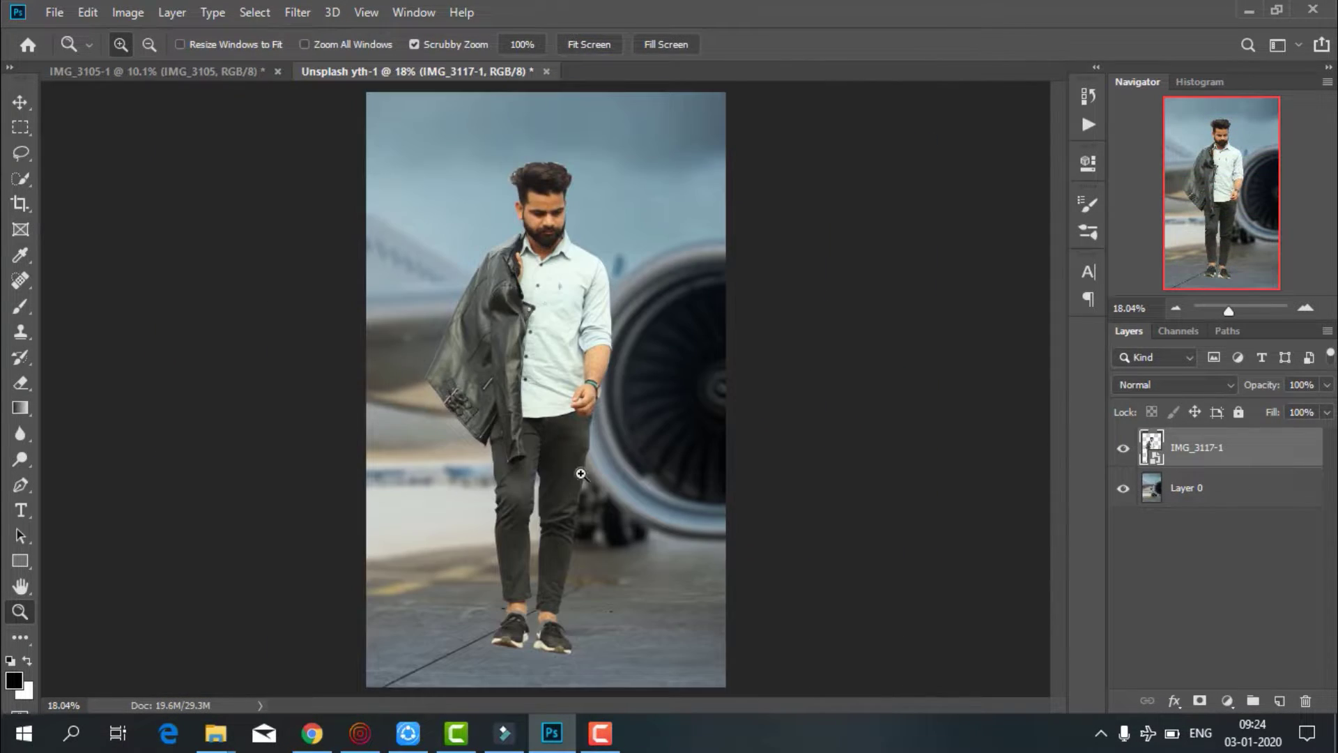
scroll(585, 470, "up", 2)
scroll(561, 429, "down", 2)
scroll(559, 424, "up", 3)
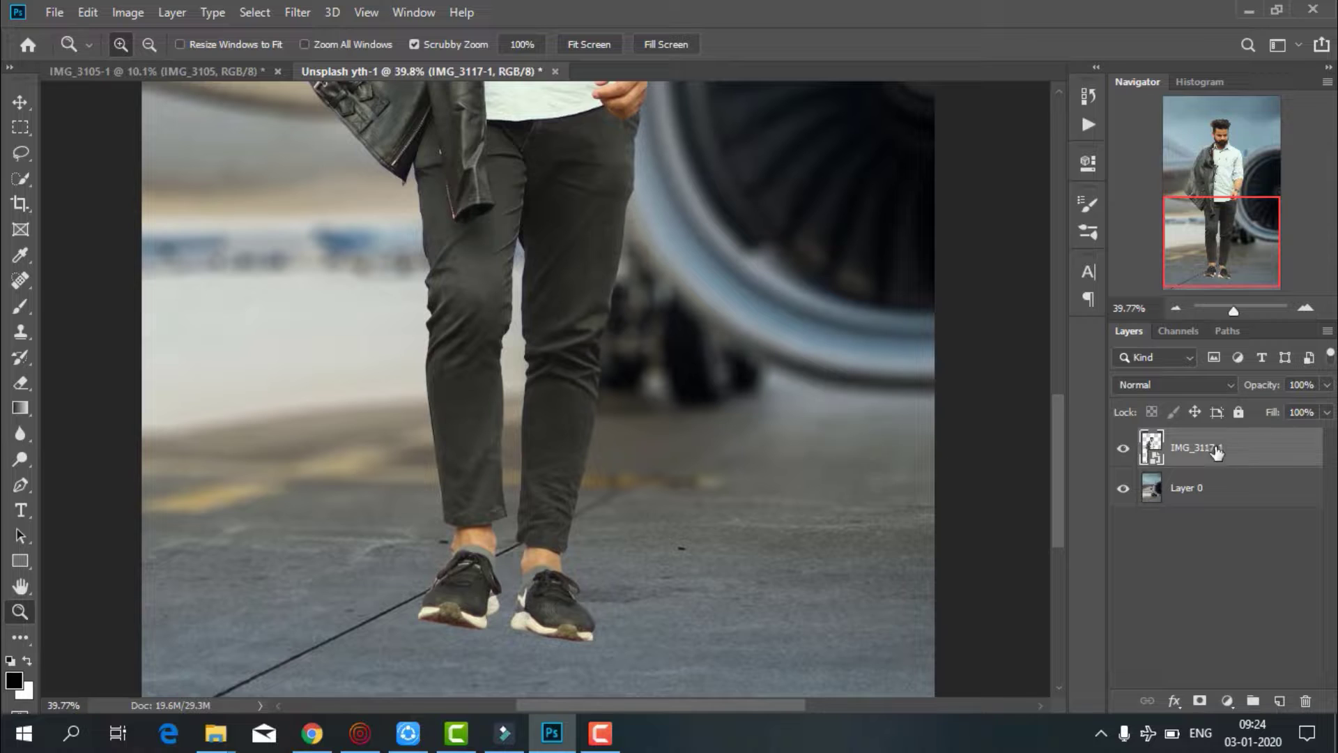
Rasterize the IMG_3117-1 layer and add a new empty layer above Layer 0
right_click(1199, 451)
left_click(1003, 349)
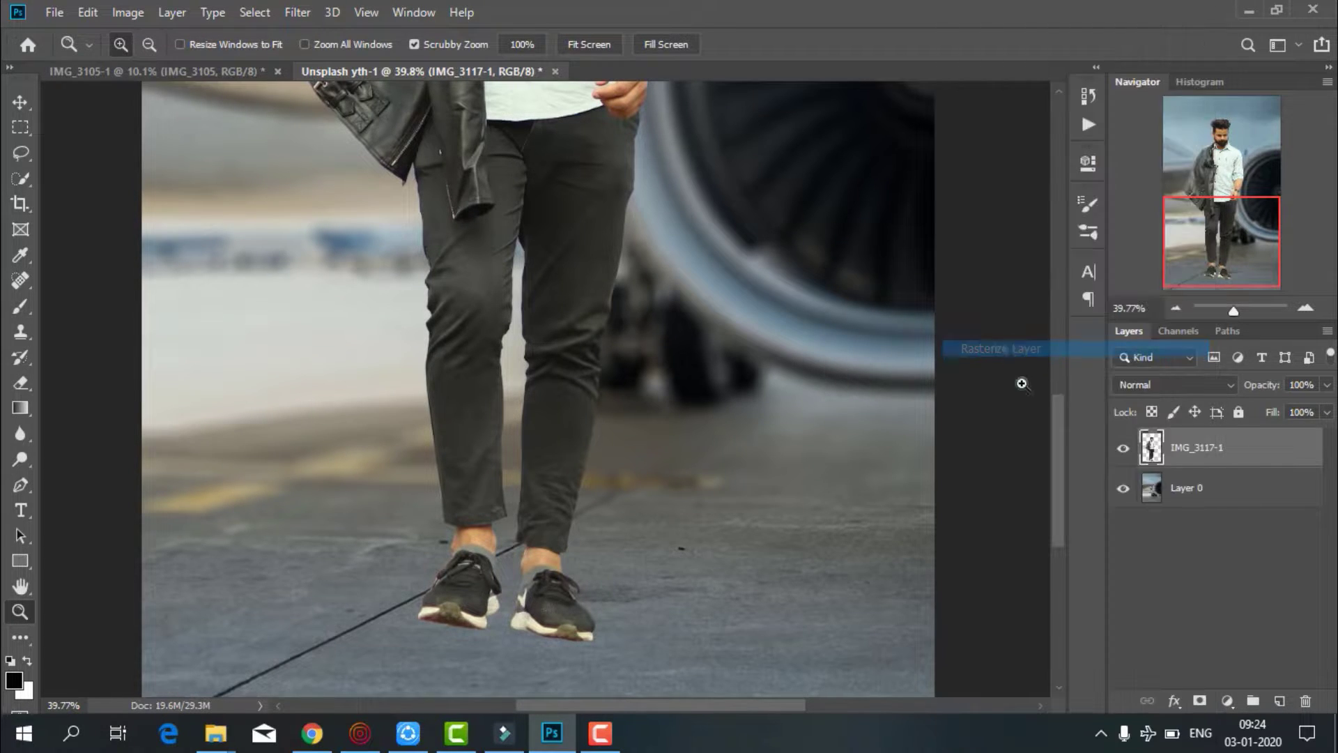
left_click(1228, 703)
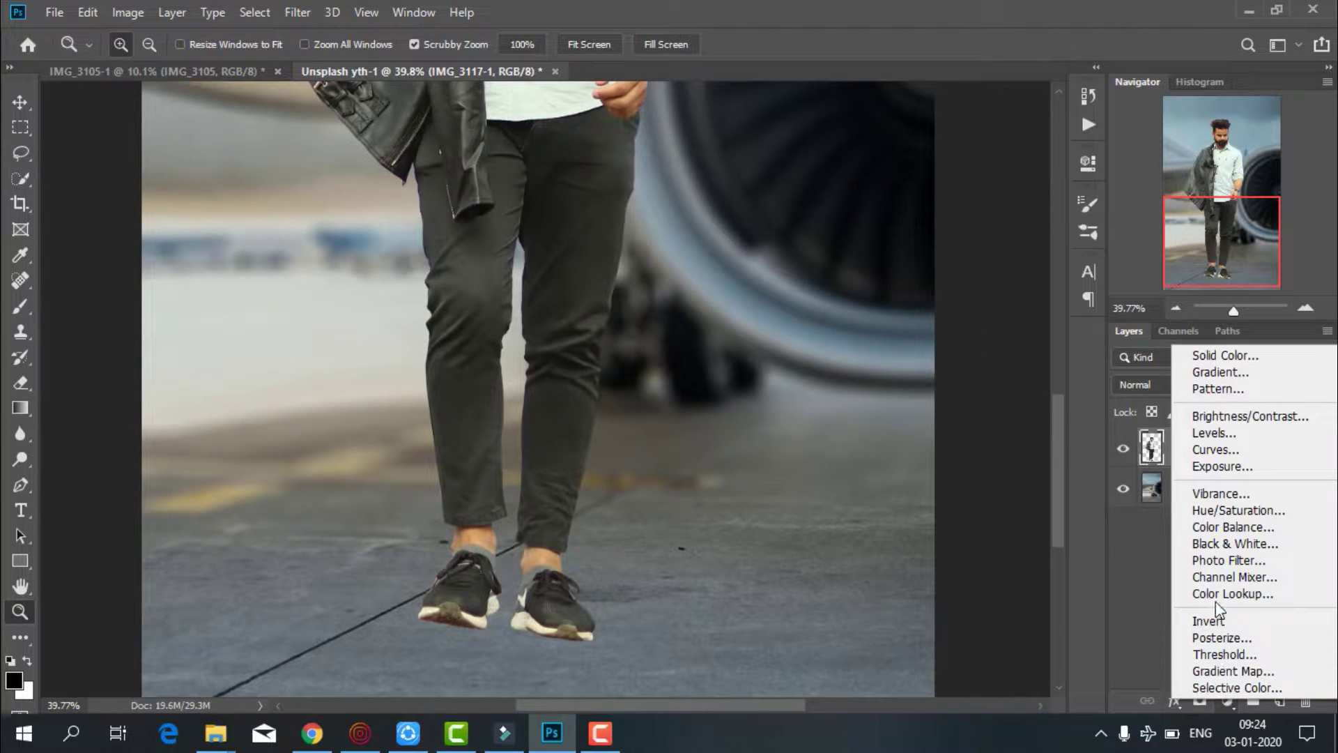
left_click(1115, 584)
left_click(1188, 489)
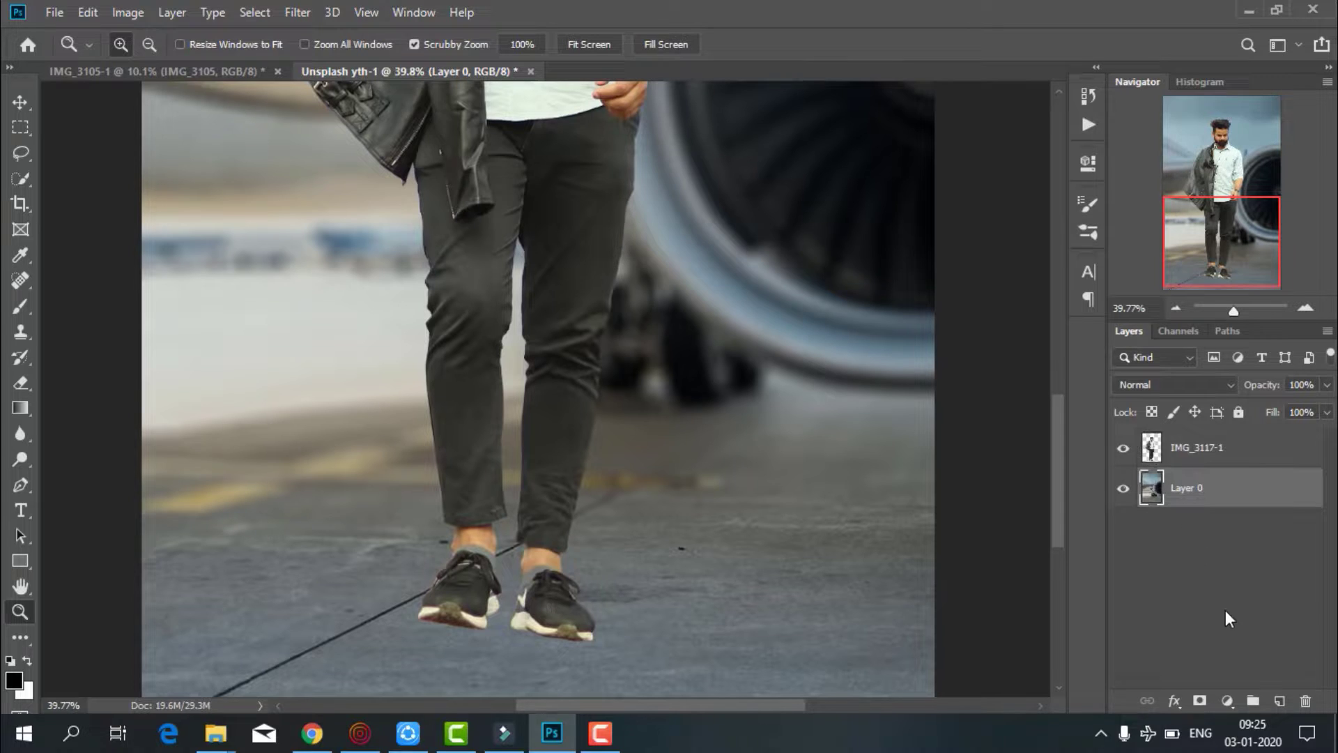
left_click(1279, 701)
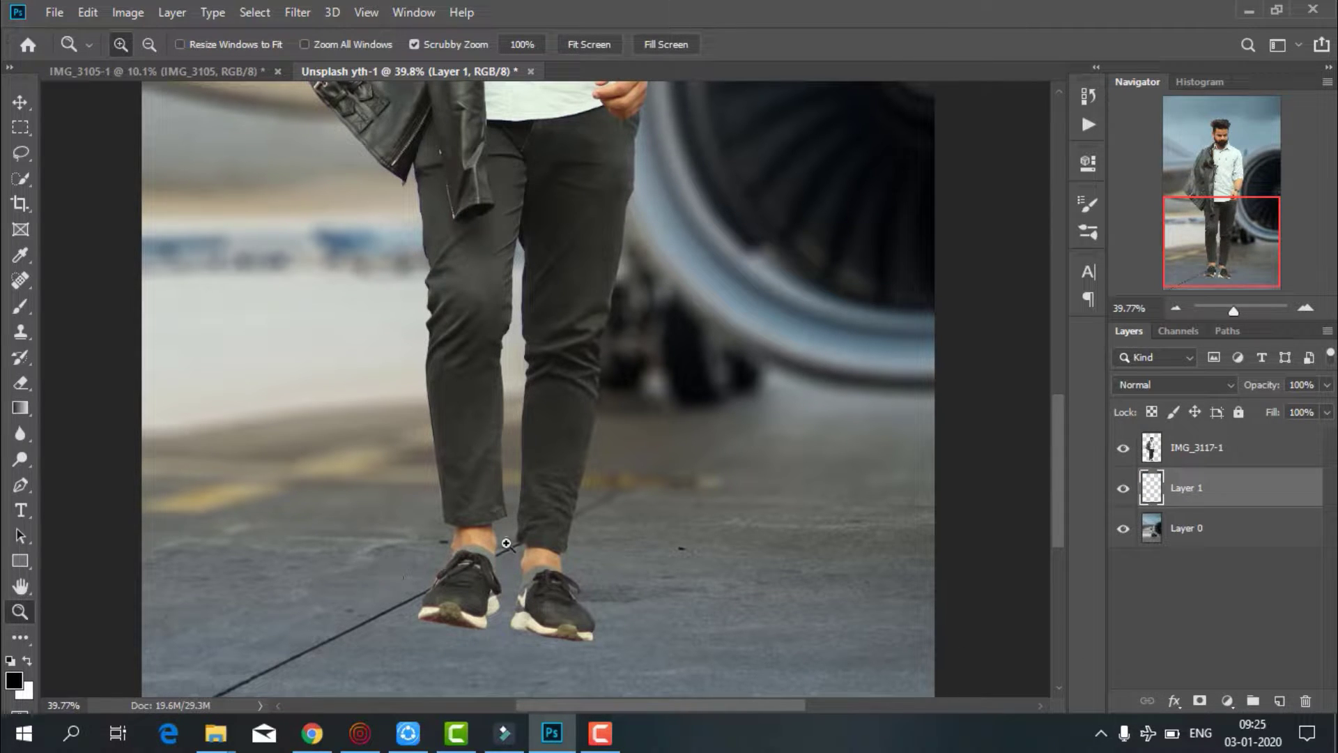
Zoom in on the shoes and brush a soft dark shadow under the right shoe
left_click_drag(506, 543, 576, 588)
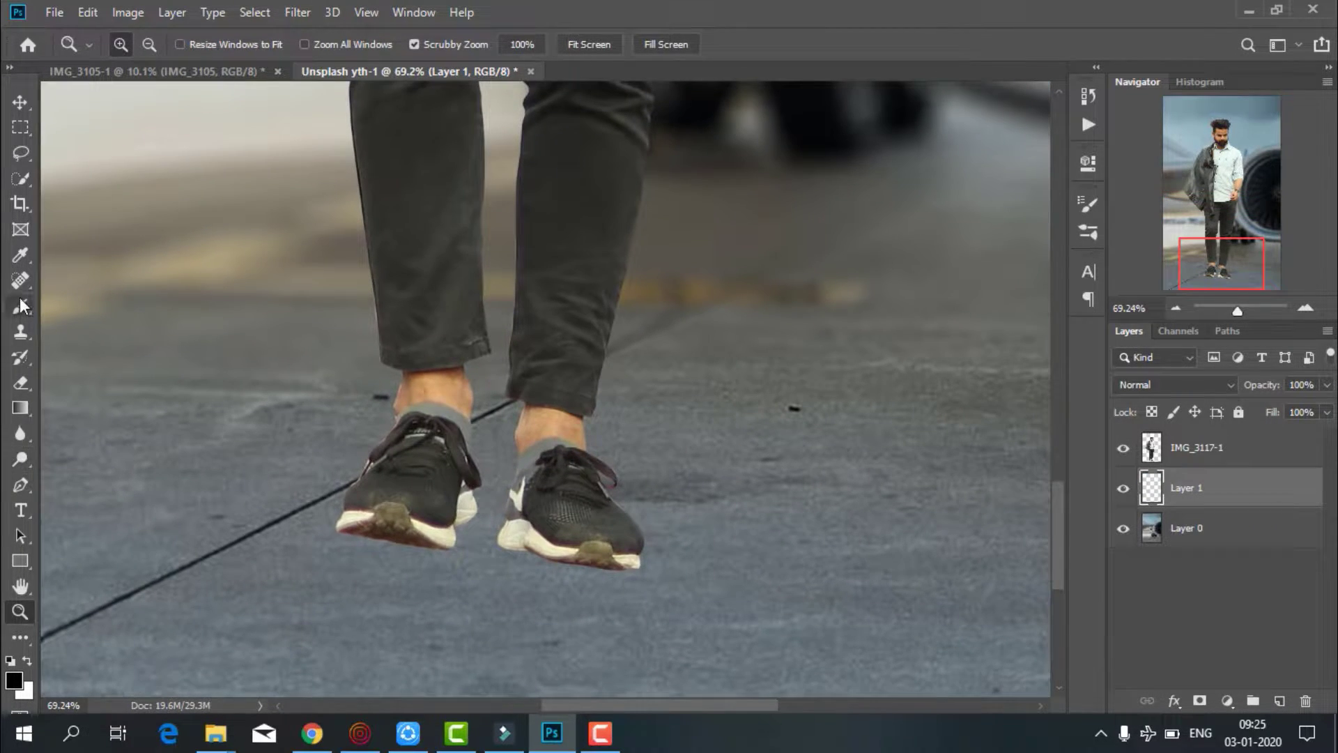
left_click(21, 305)
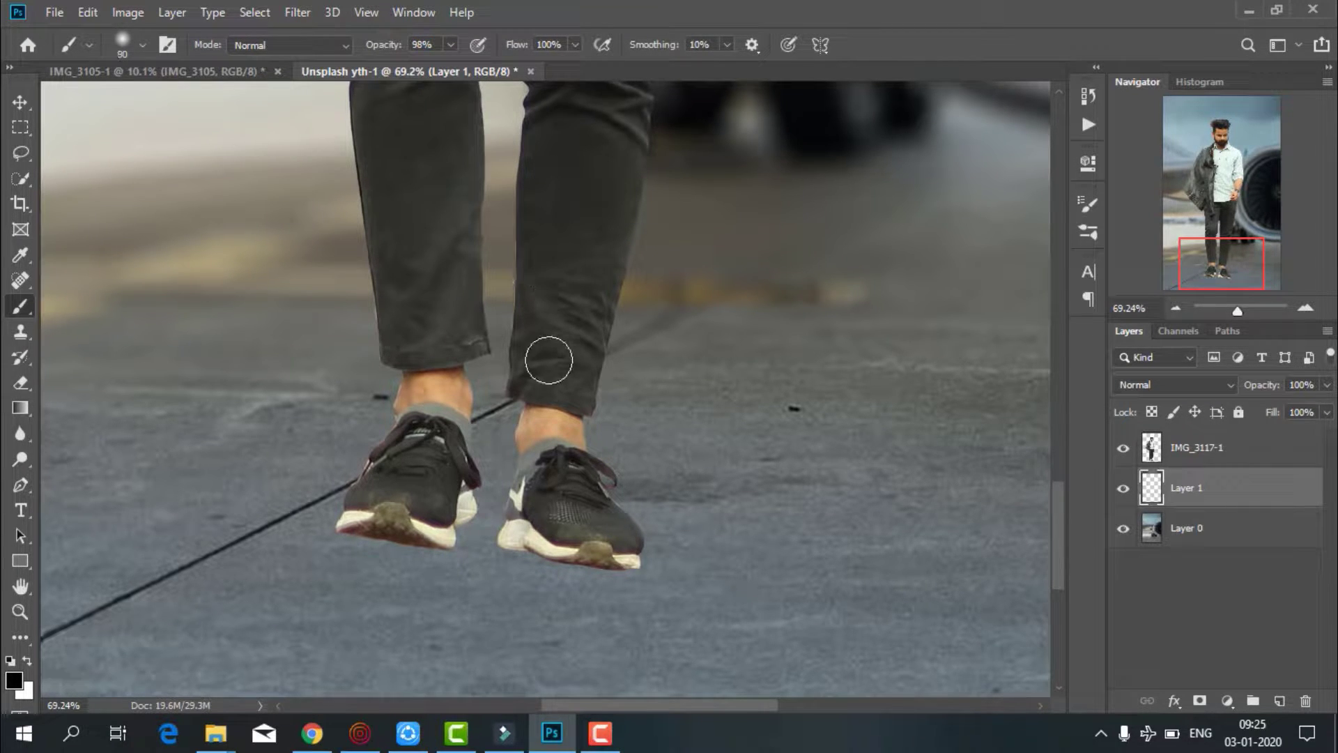
key("bracketright")
key("bracketright")
left_click_drag(556, 557, 619, 628)
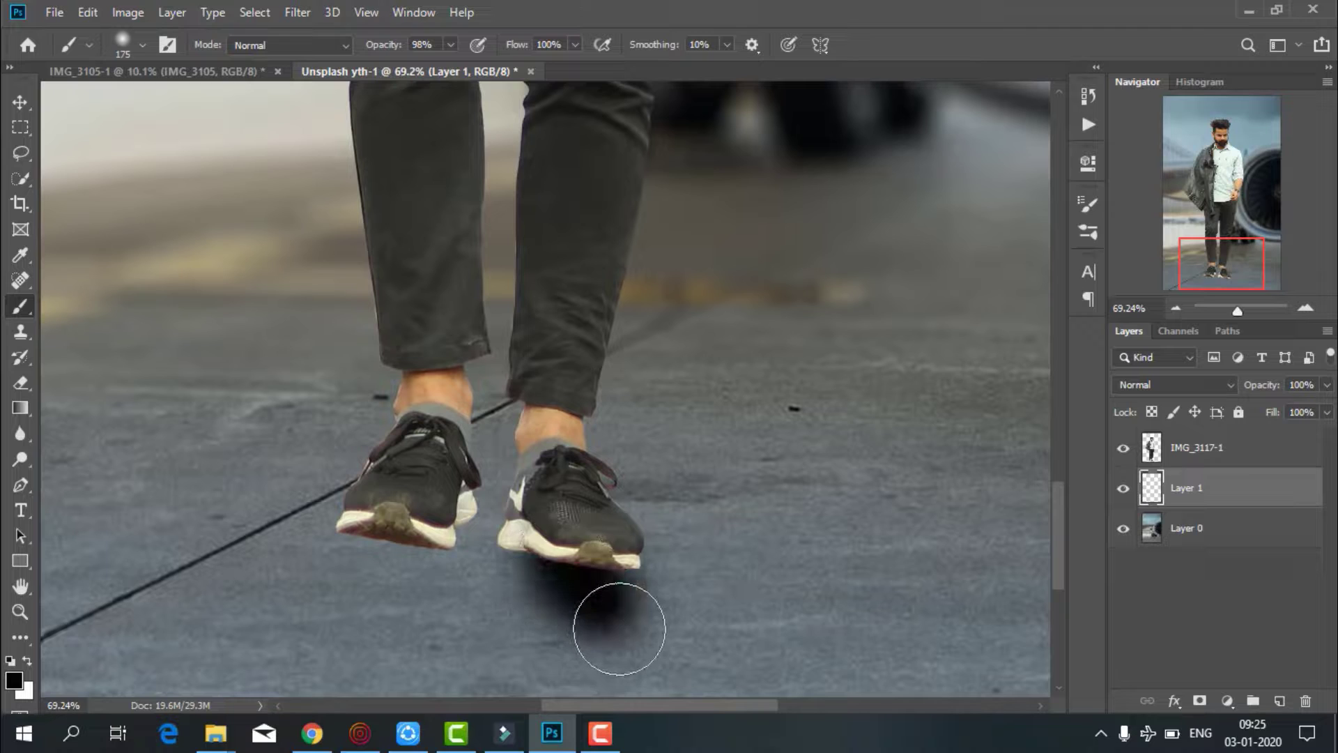
Free Transform the shadow to a thin, tilted shape sitting under the right shoe
key("ctrl+t")
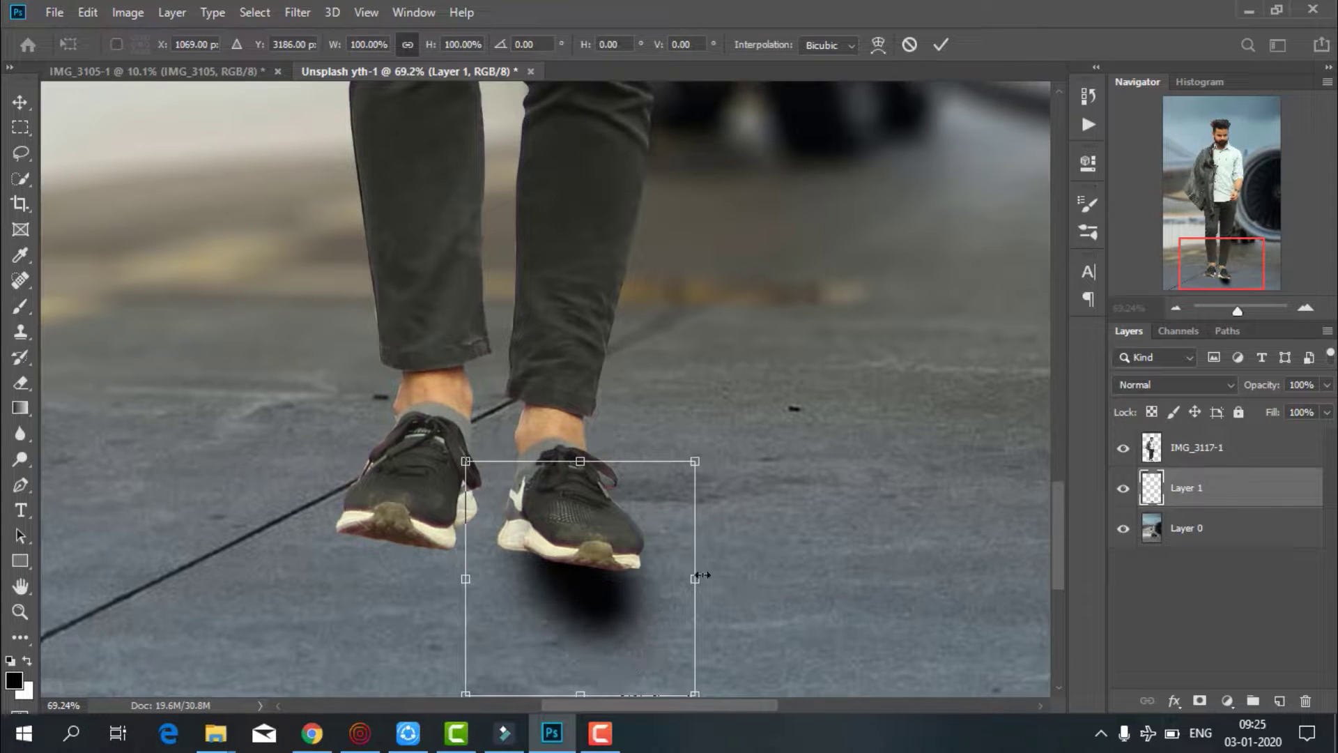
mouse_move(697, 575)
left_mouse_down()
mouse_move(642, 577)
mouse_move(697, 411)
left_mouse_up()
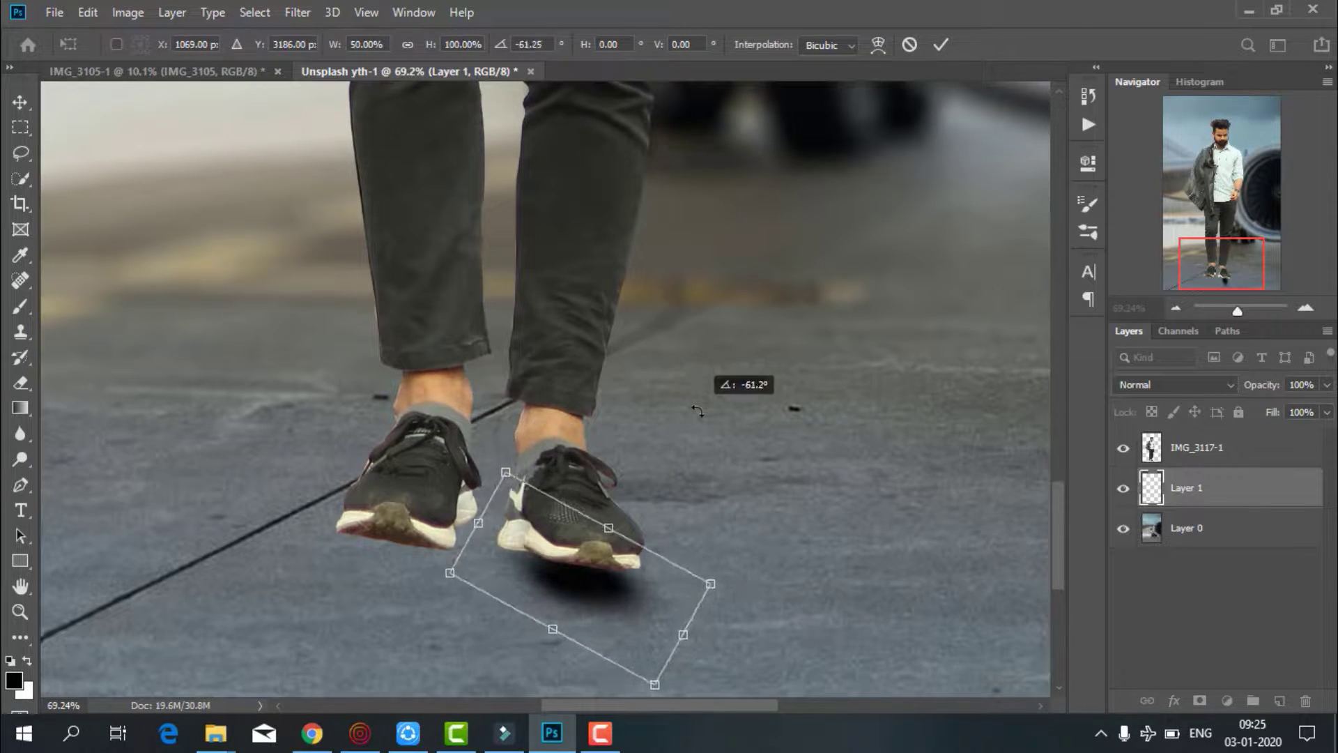
left_click_drag(552, 629, 557, 596)
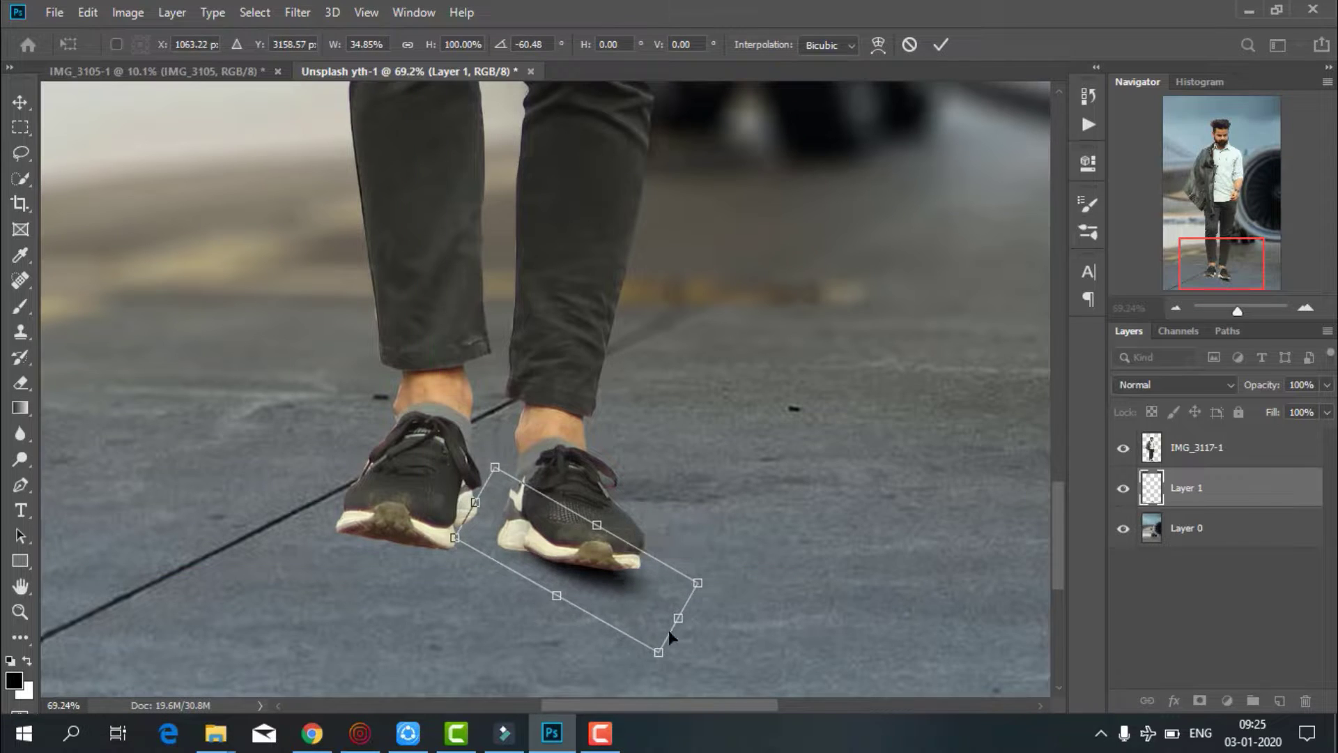
left_click_drag(671, 638, 662, 617)
left_click_drag(614, 575, 615, 574)
left_click(940, 44)
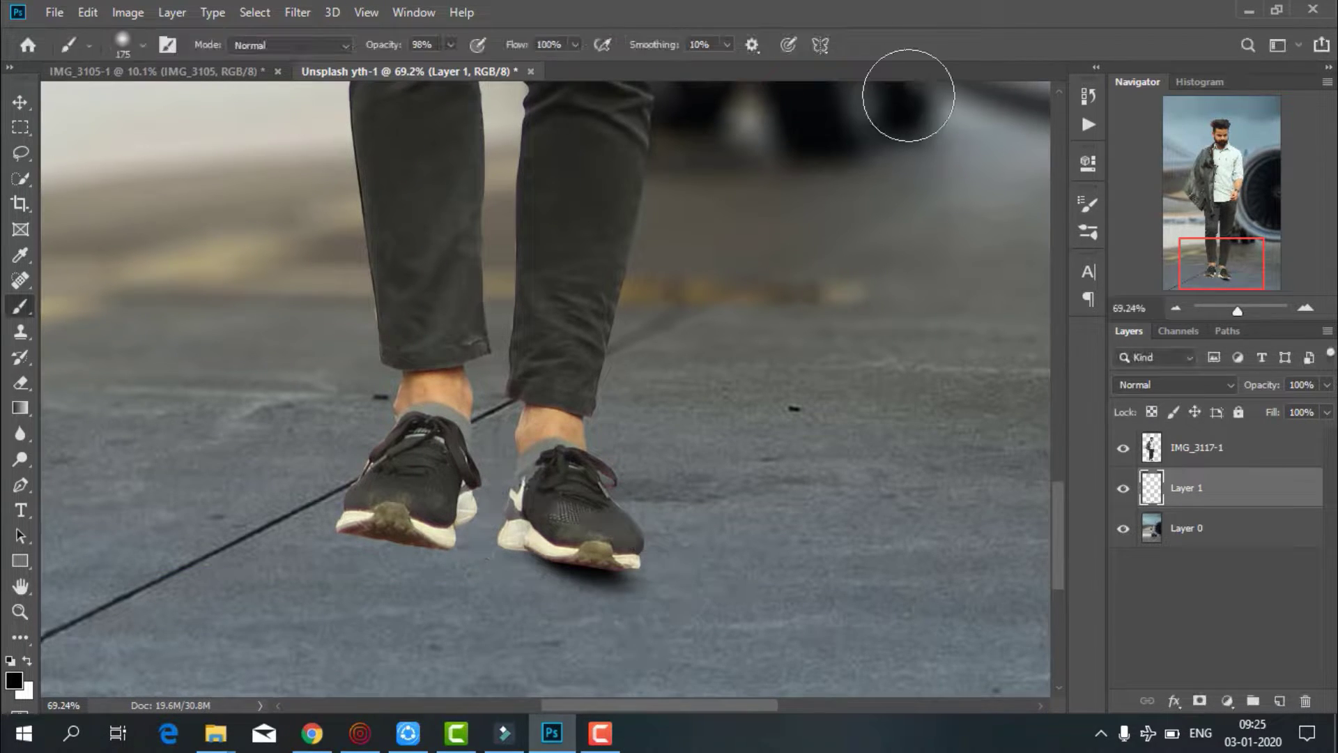
Duplicate the shadow and move and rotate the copy under the left shoe
key("ctrl+j")
key("ctrl+t")
left_click_drag(550, 584, 370, 578)
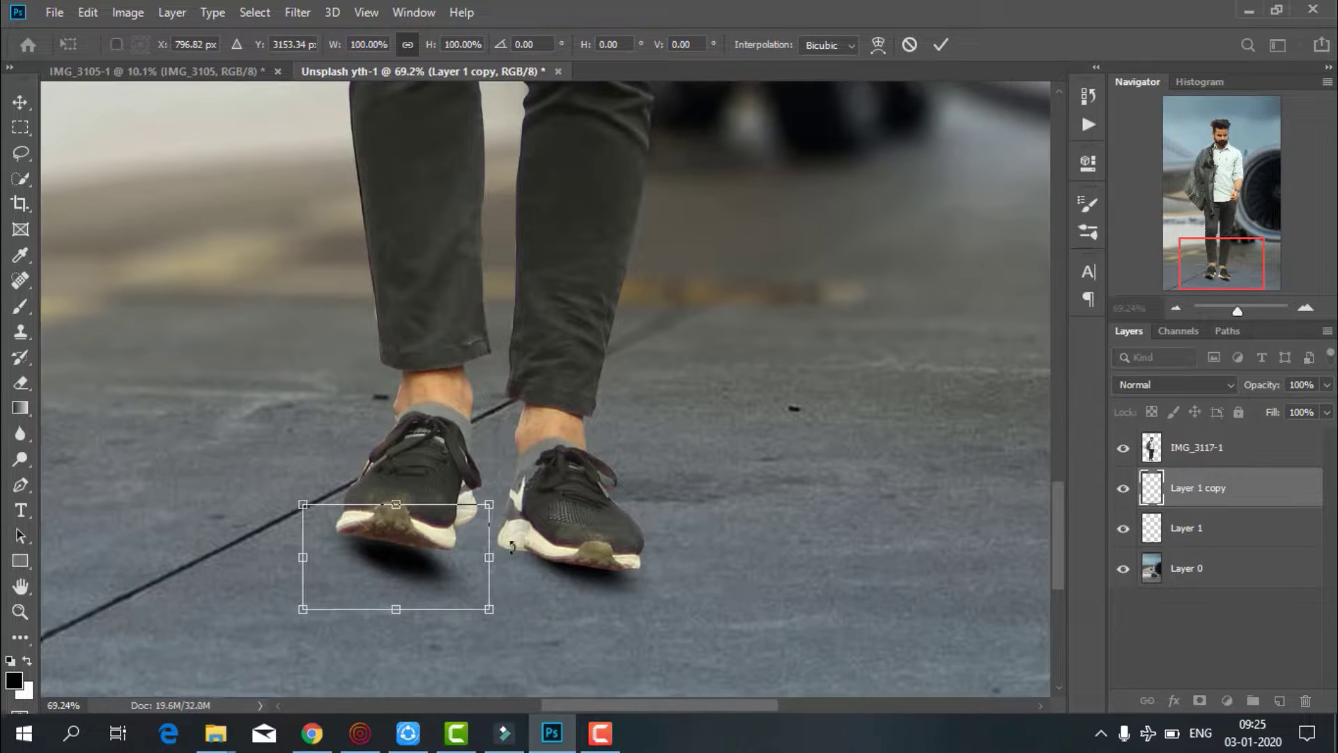
mouse_move(391, 502)
left_mouse_down()
mouse_move(437, 594)
mouse_move(444, 557)
left_mouse_up()
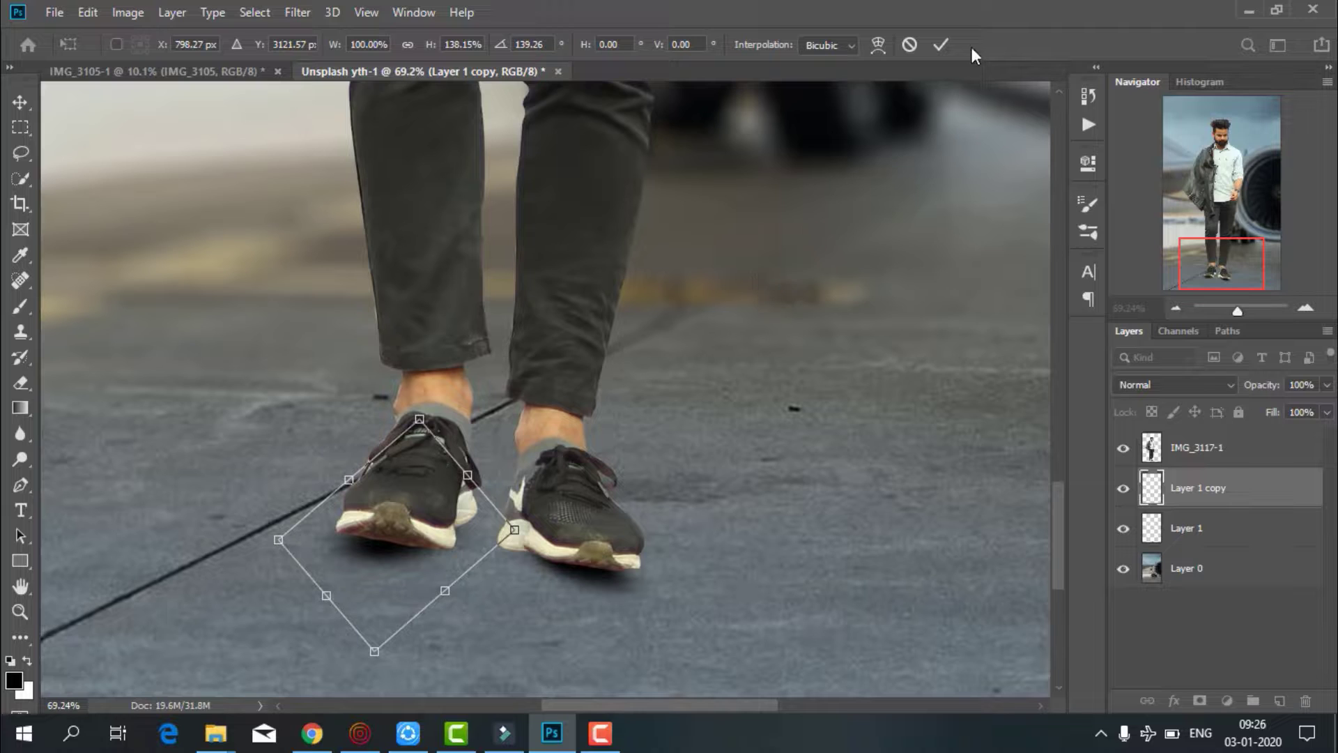
key("Return")
key("b")
Merge the two shadow layers and apply a 7.6 px Gaussian Blur
left_click(1213, 527, "shift")
right_click(1213, 528)
left_click(992, 577)
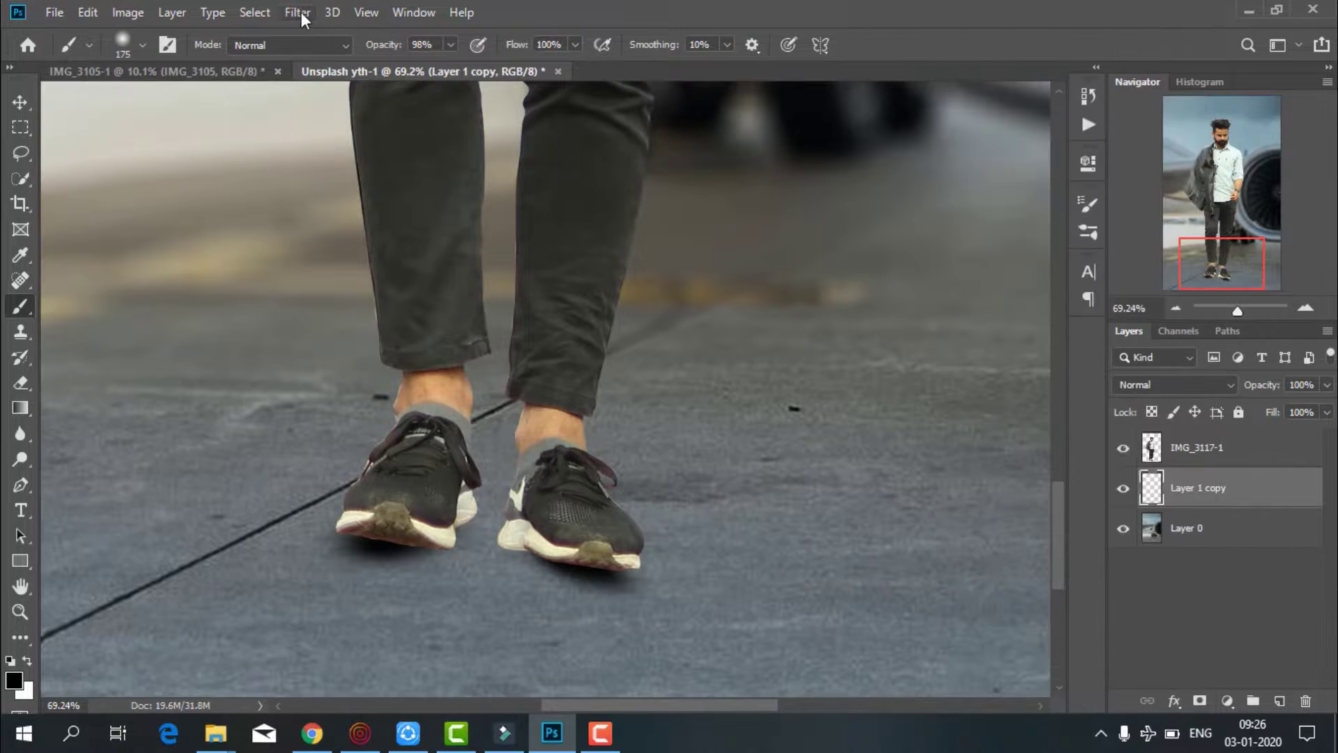
left_click(300, 13)
left_click(627, 329)
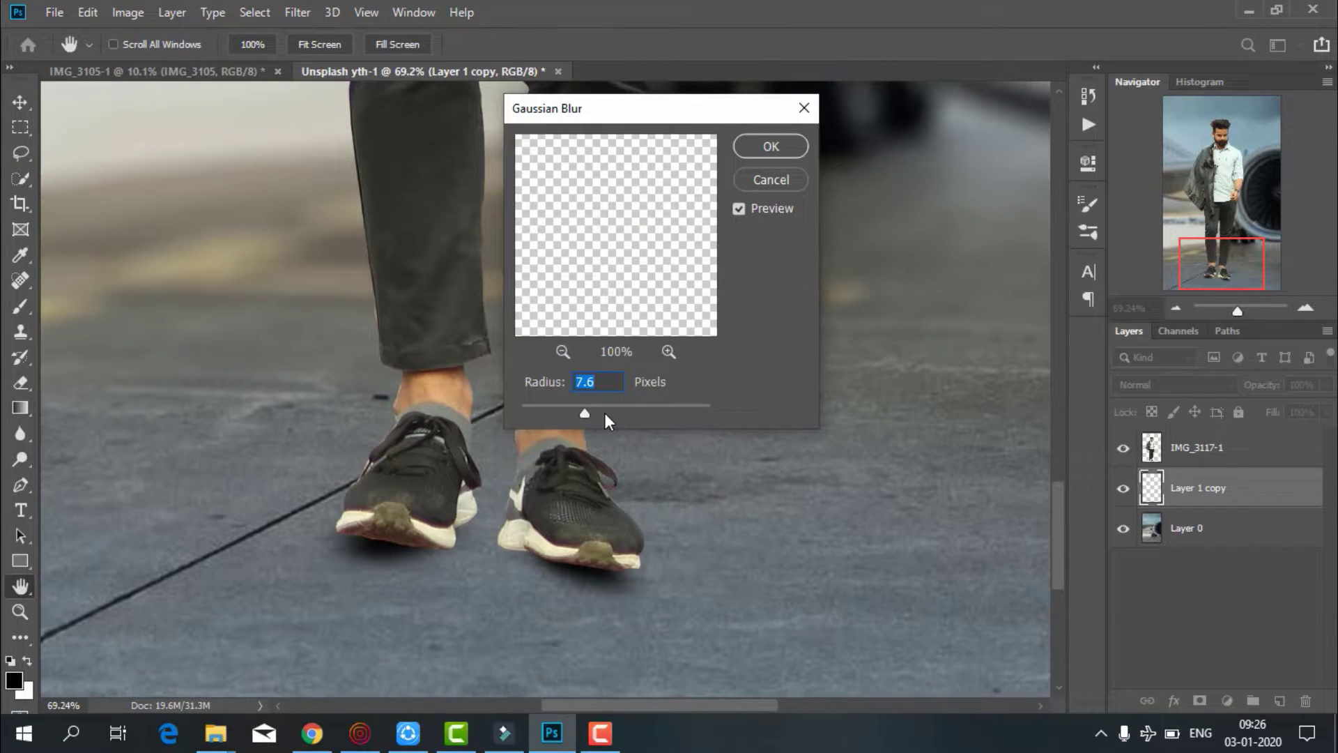
left_click(771, 148)
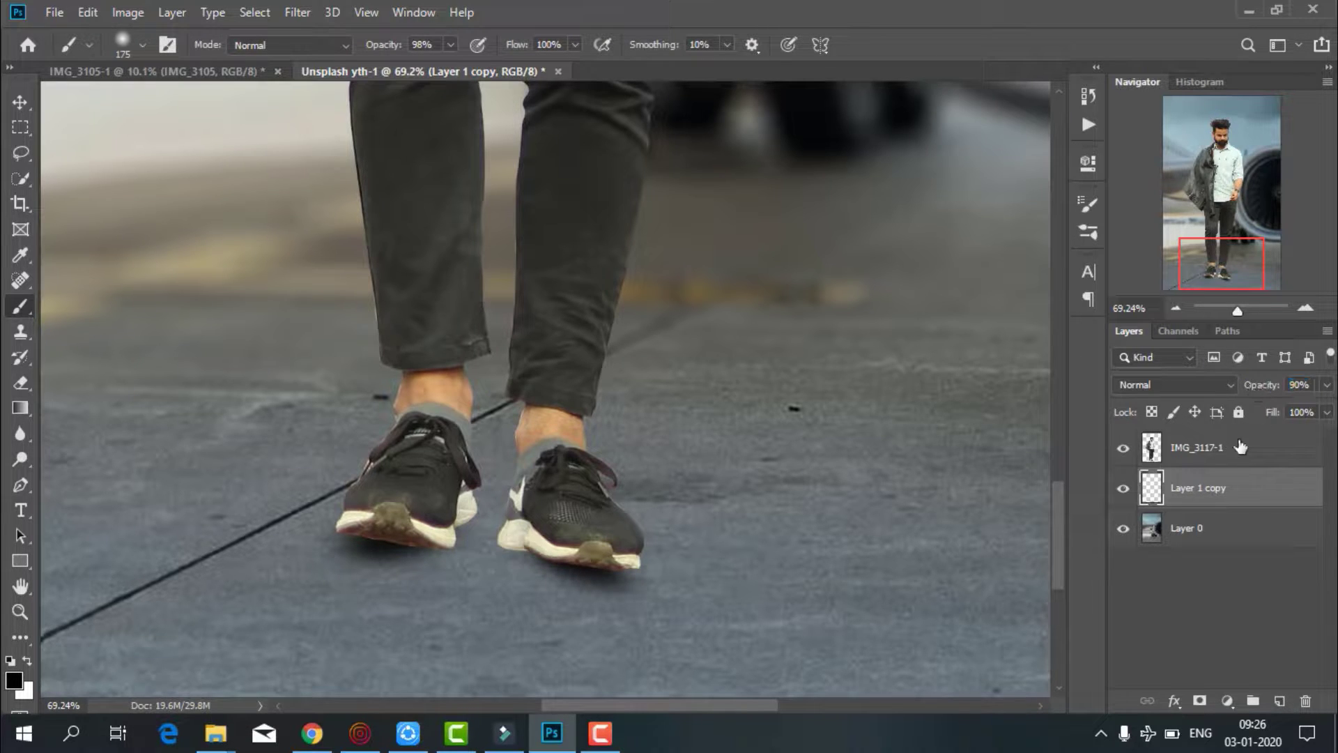
Add a Levels layer clipped to IMG_3117-1 with output white 150 and input white 223
left_click(1185, 453)
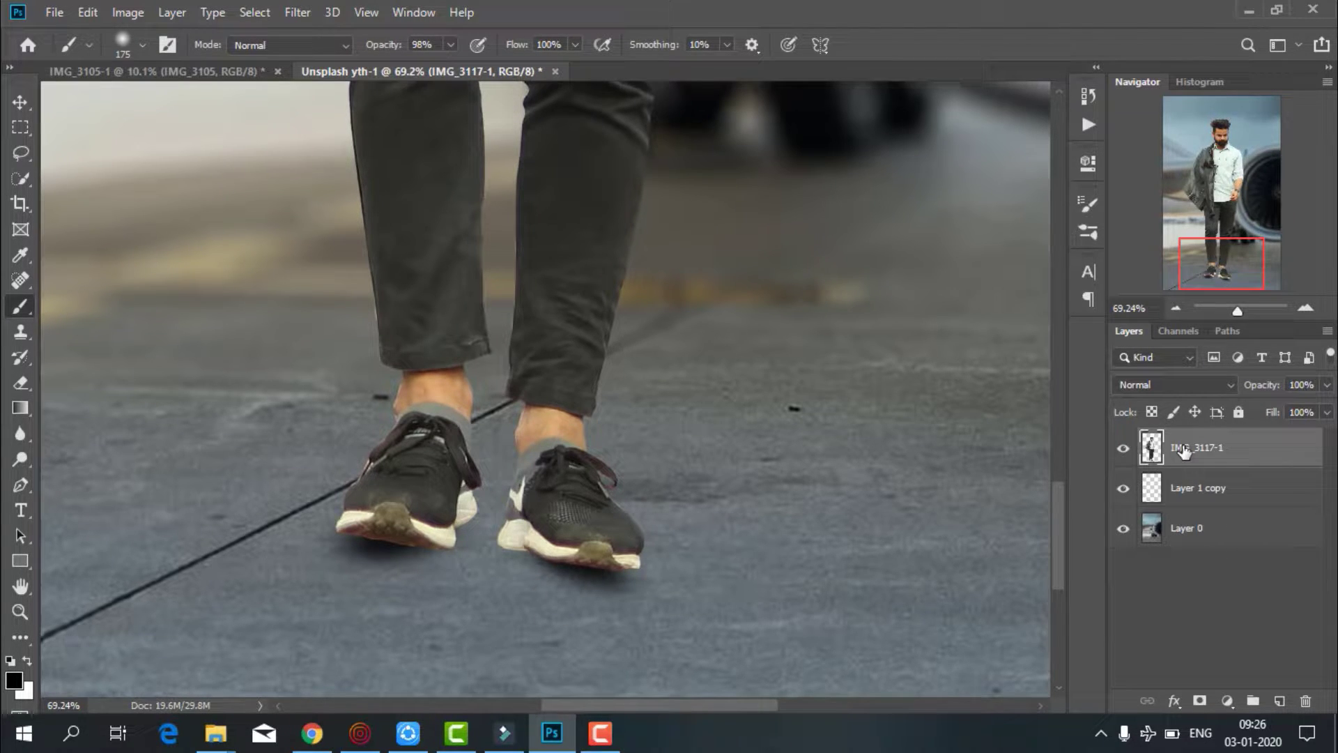
left_click(1228, 701)
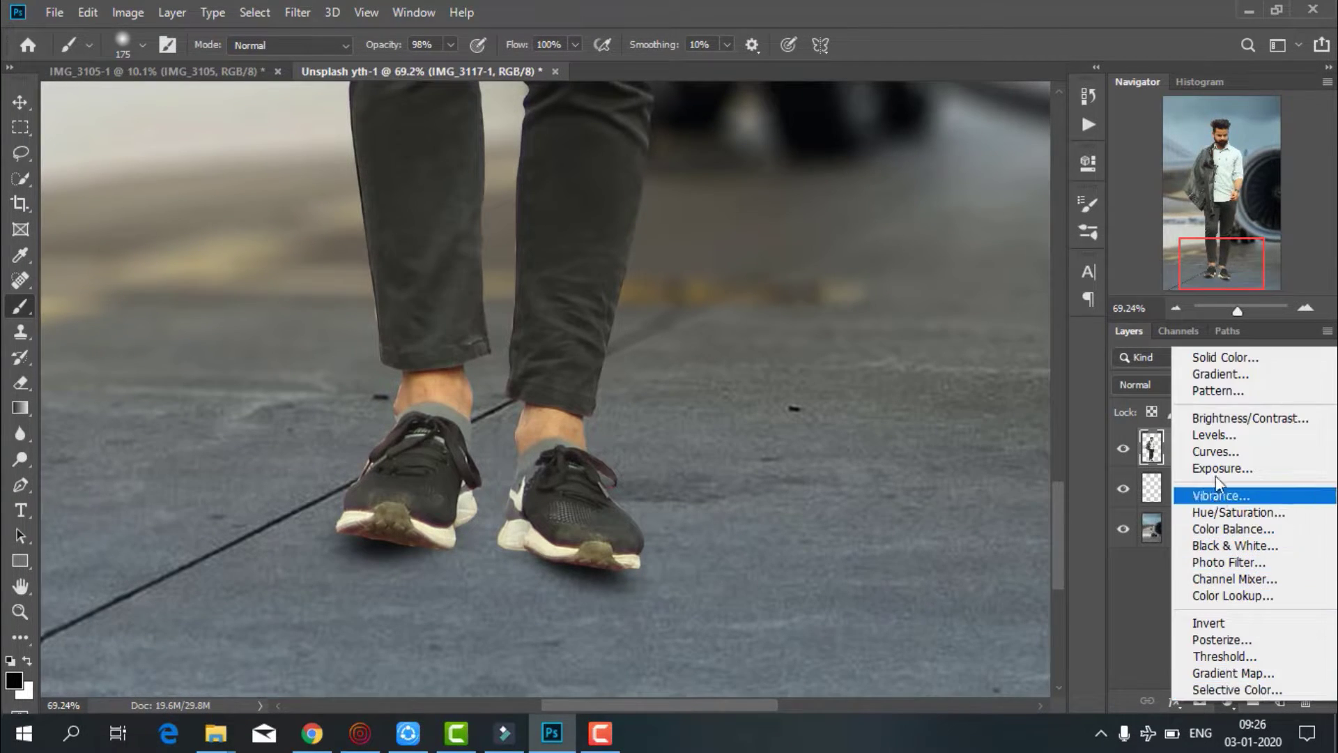
left_click(1214, 440)
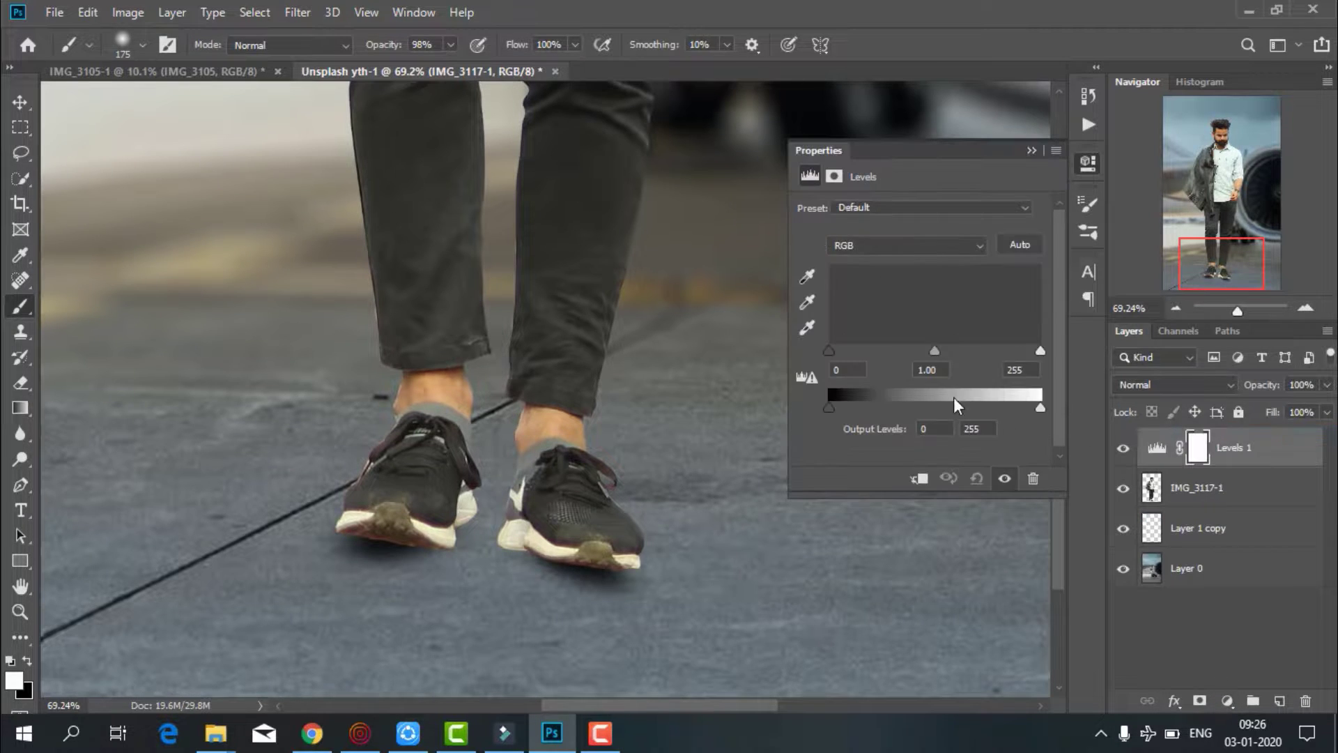
left_click(915, 480)
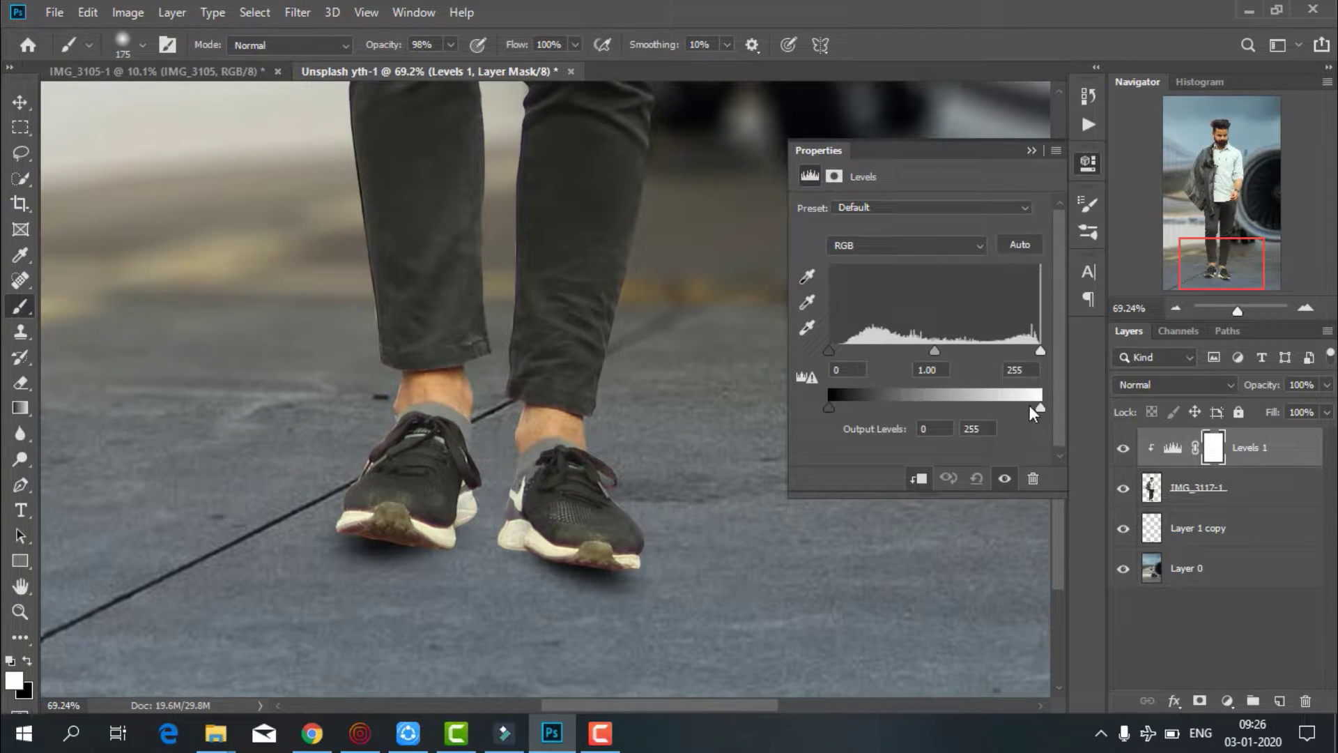
left_click_drag(1030, 404, 953, 404)
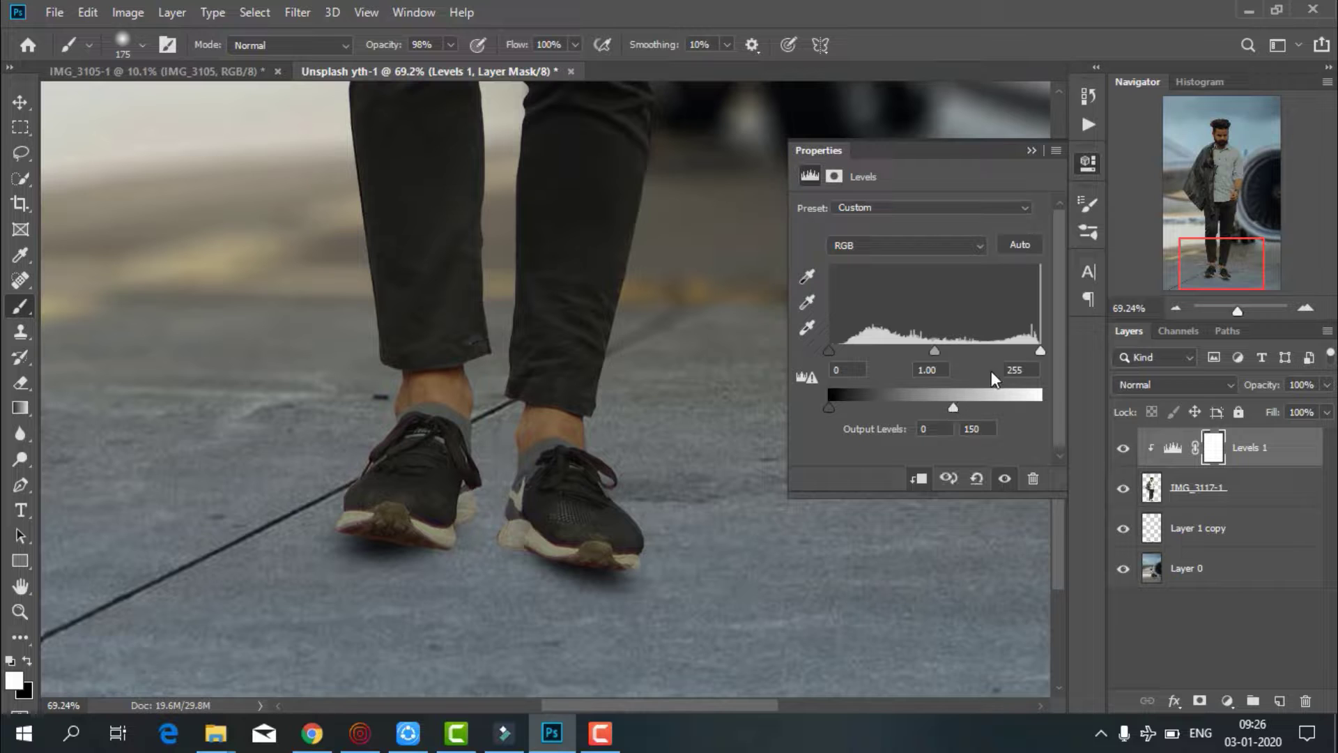
left_click_drag(1039, 351, 1015, 350)
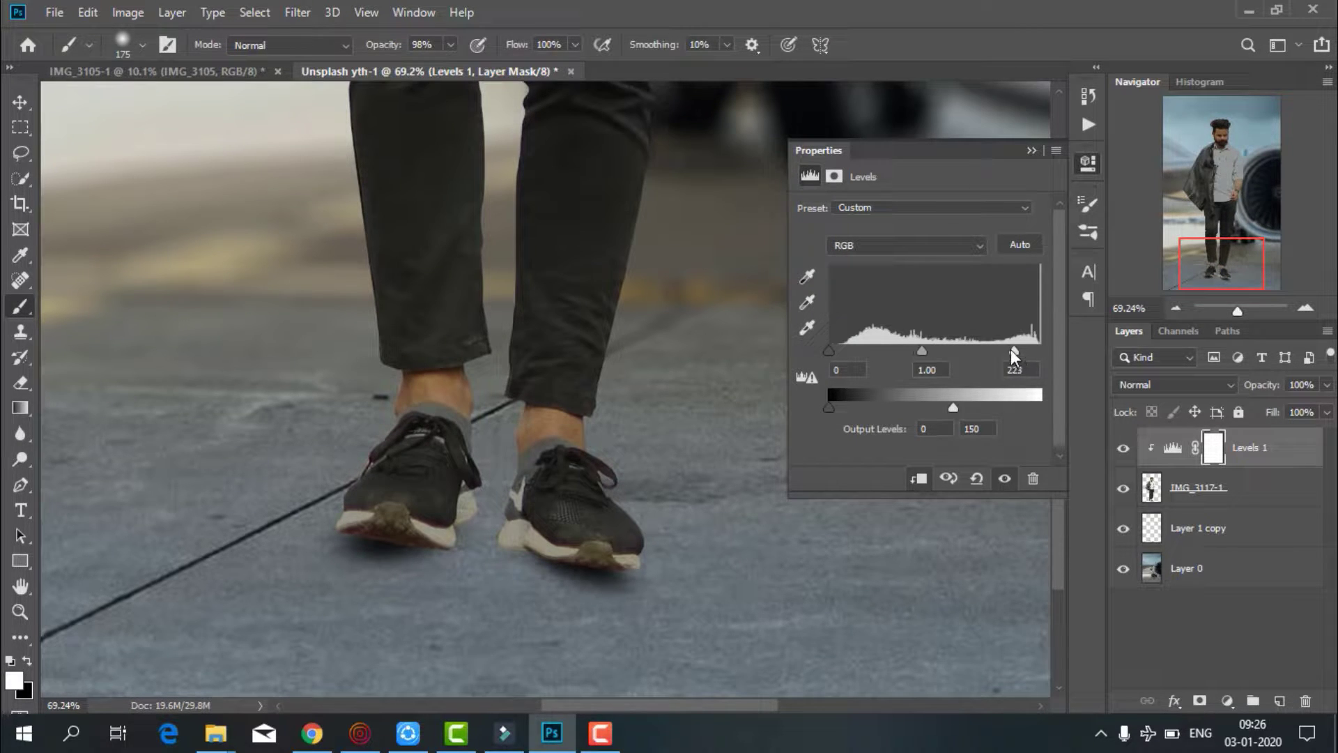
left_click(1031, 150)
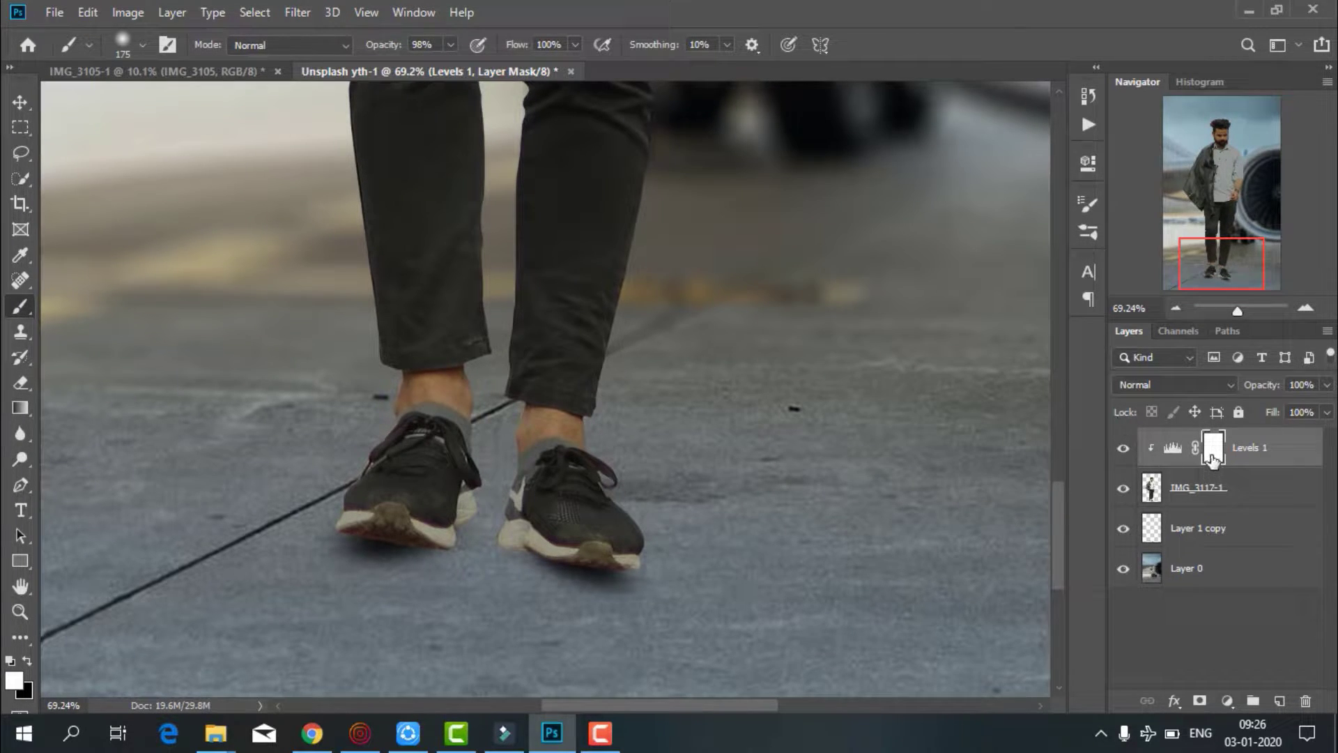
double_click(1209, 453)
Invert the Levels 1 mask to black and paint the effect back along the shoes with a smaller brush
left_click(996, 439)
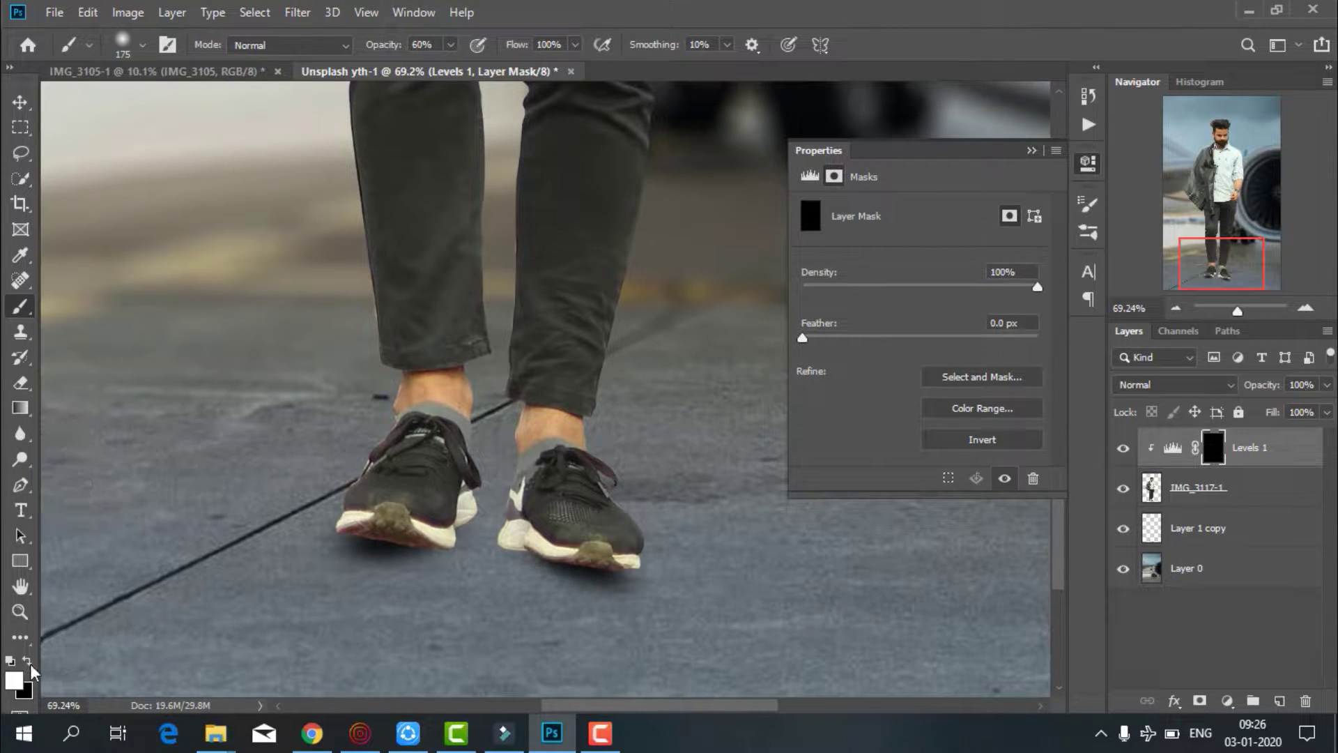
key("bracketleft")
left_click_drag(522, 556, 662, 561)
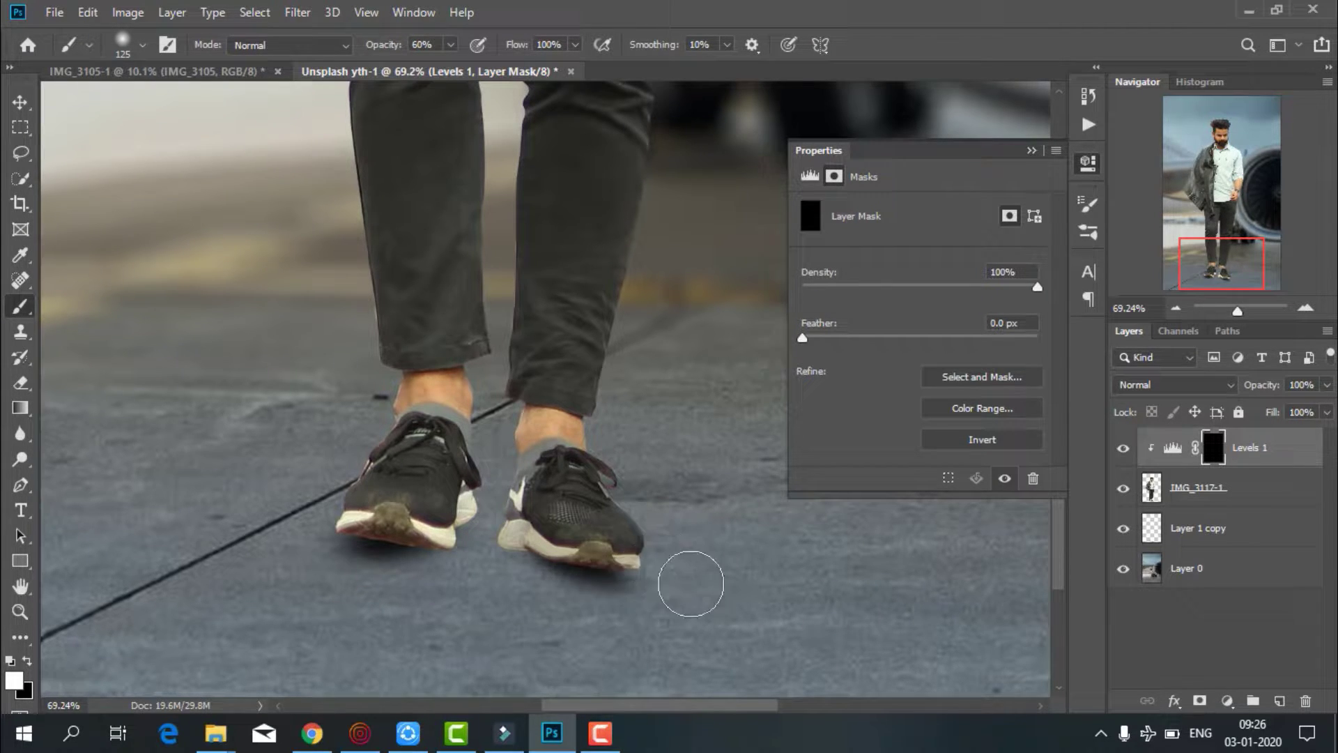
mouse_move(517, 577)
left_mouse_down()
mouse_move(367, 541)
mouse_move(480, 569)
left_mouse_up()
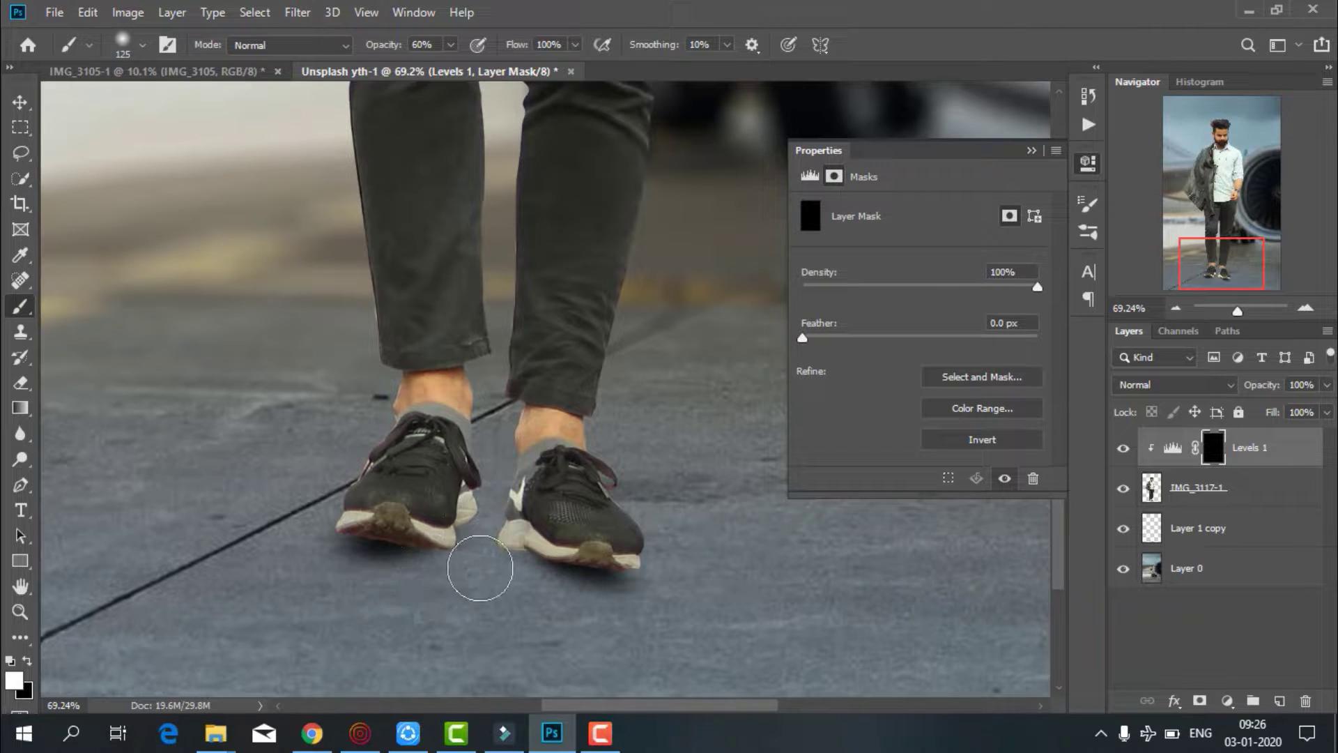
Zoom around the man, then zoom out to see the whole composite
scroll(372, 518, "up", 2)
scroll(359, 454, "up", 2)
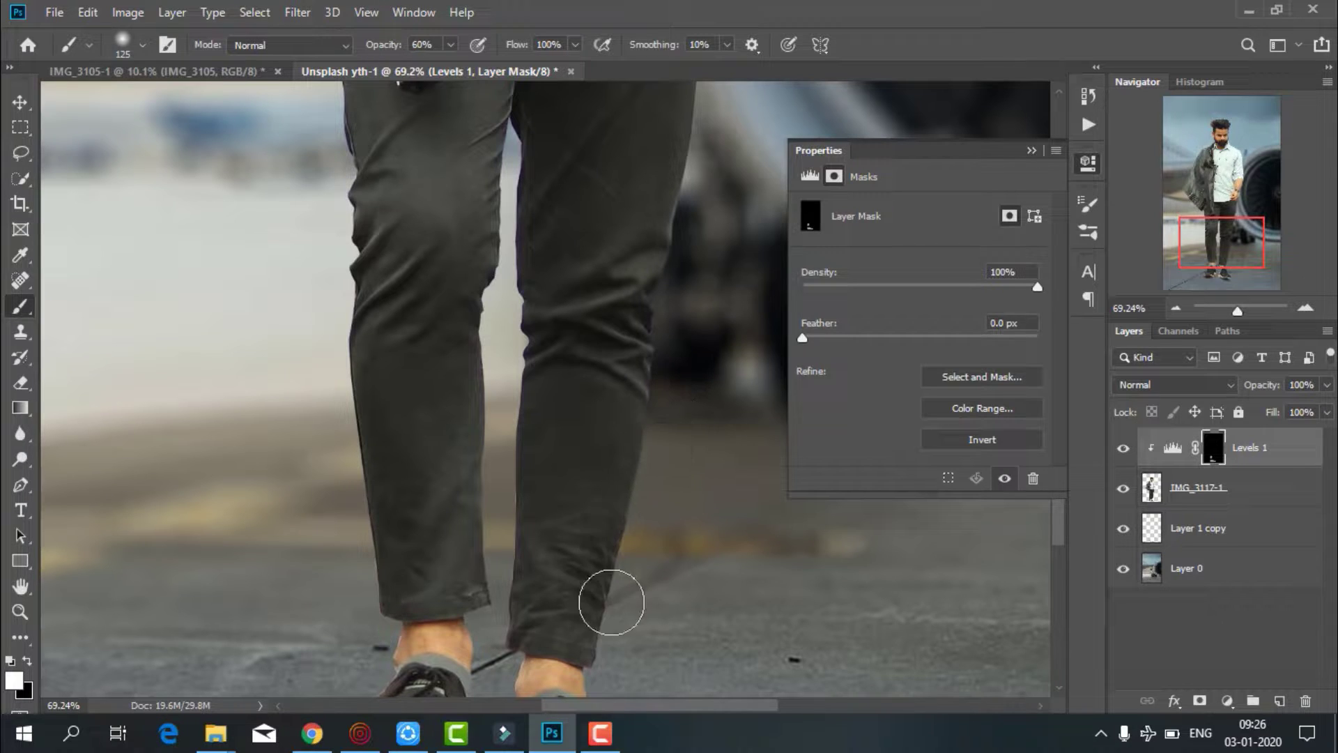
scroll(576, 583, "up", 4)
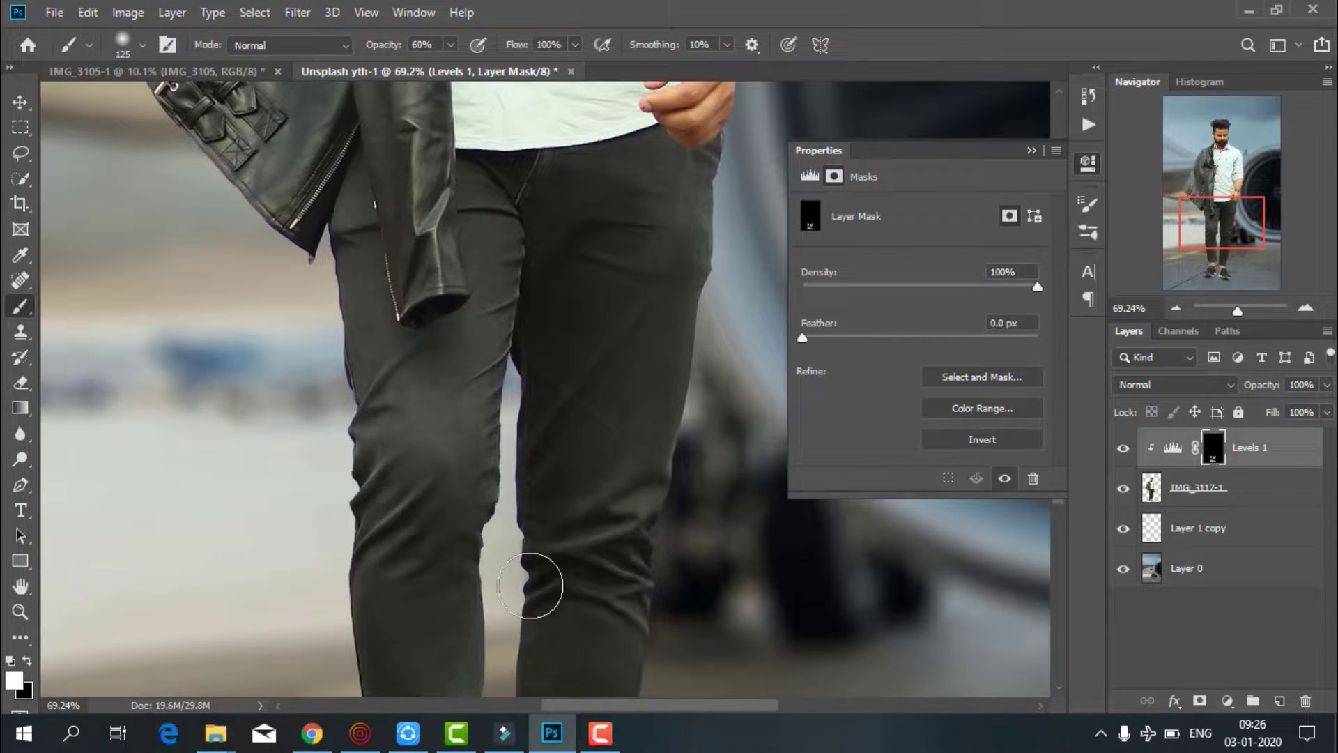
scroll(537, 582, "up", 1)
scroll(335, 447, "up", 2)
scroll(327, 488, "up", 2)
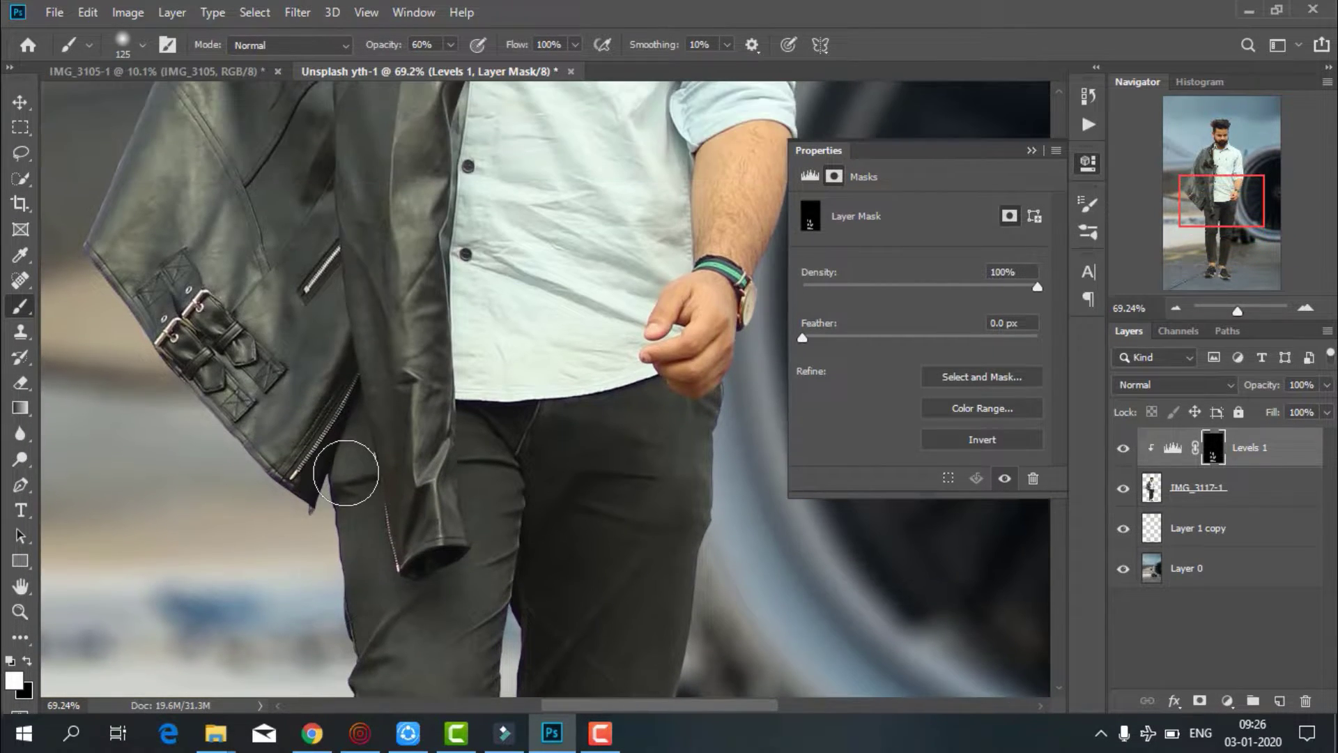
scroll(428, 442, "up", 2)
scroll(460, 502, "up", 1)
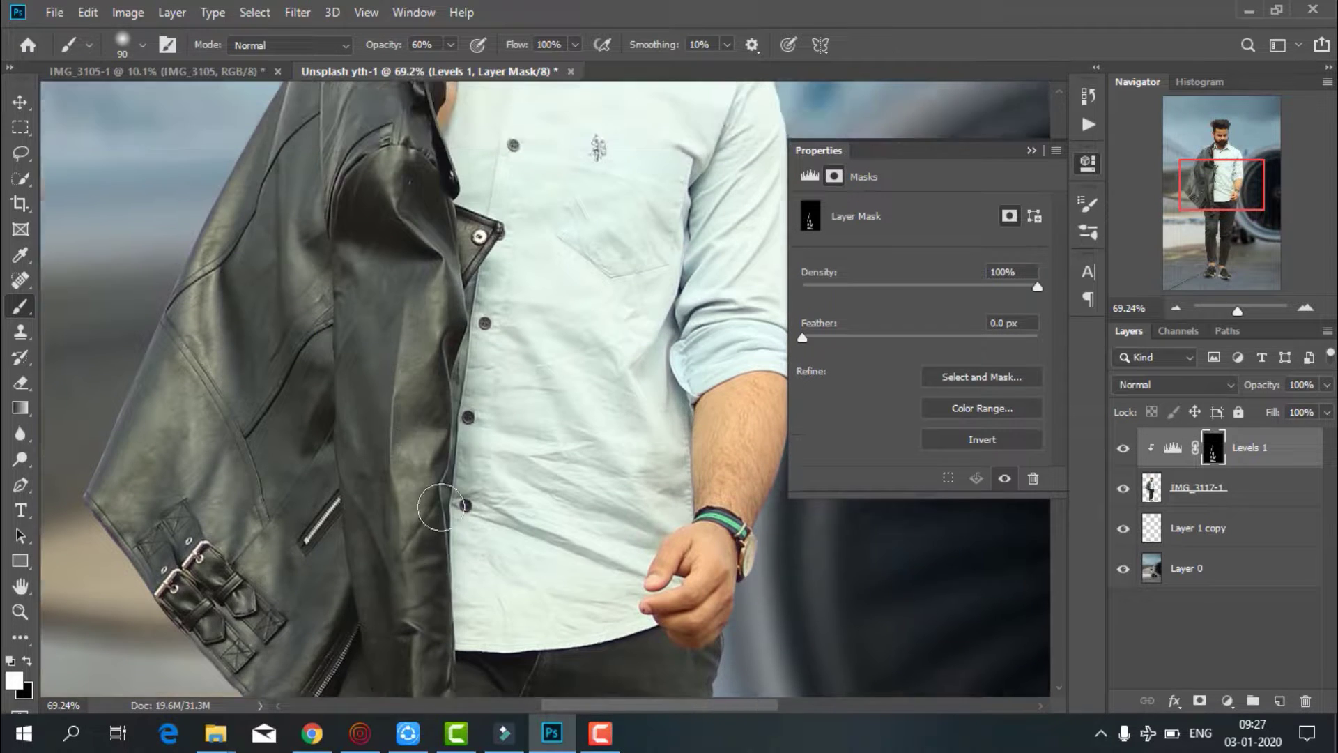
scroll(398, 409, "up", 2)
scroll(398, 409, "down", 1)
scroll(387, 523, "down", 3)
scroll(370, 483, "down", 4)
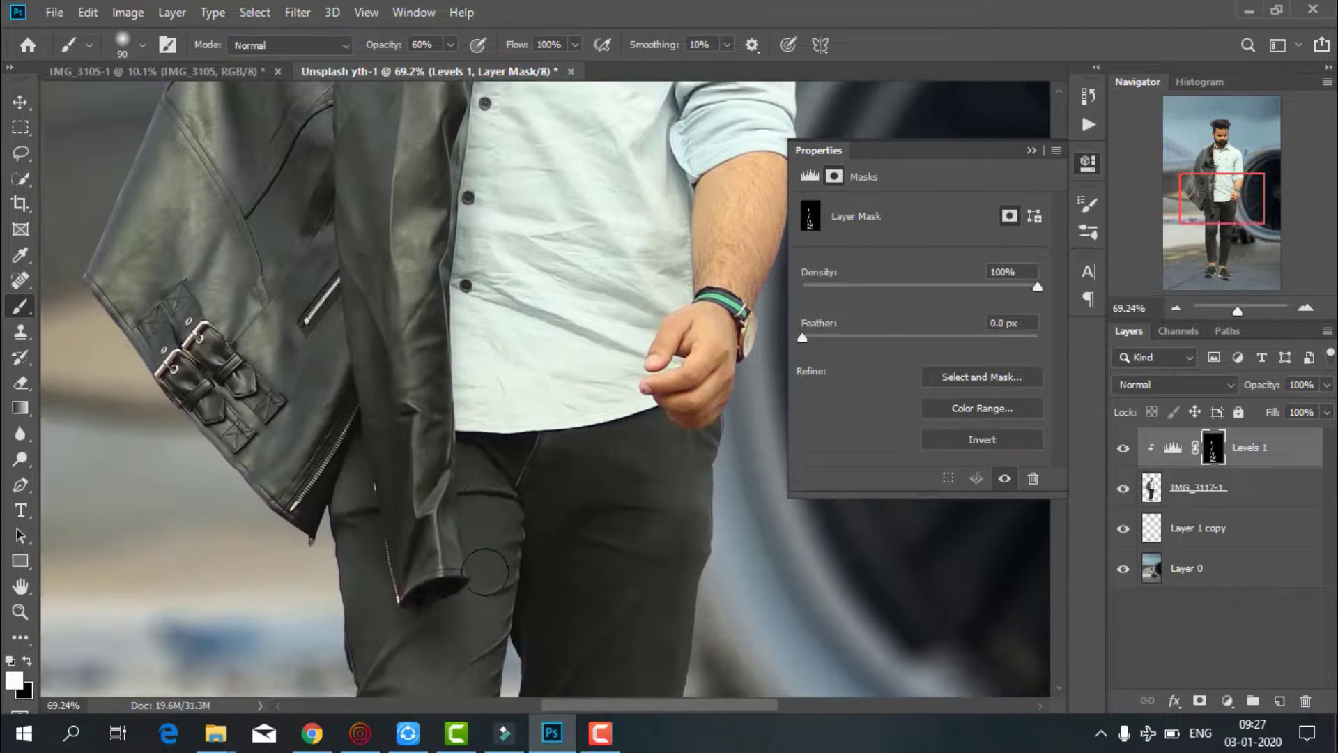
scroll(523, 617, "down", 1)
scroll(524, 617, "down", 4)
scroll(488, 488, "up", 3)
left_click(20, 611)
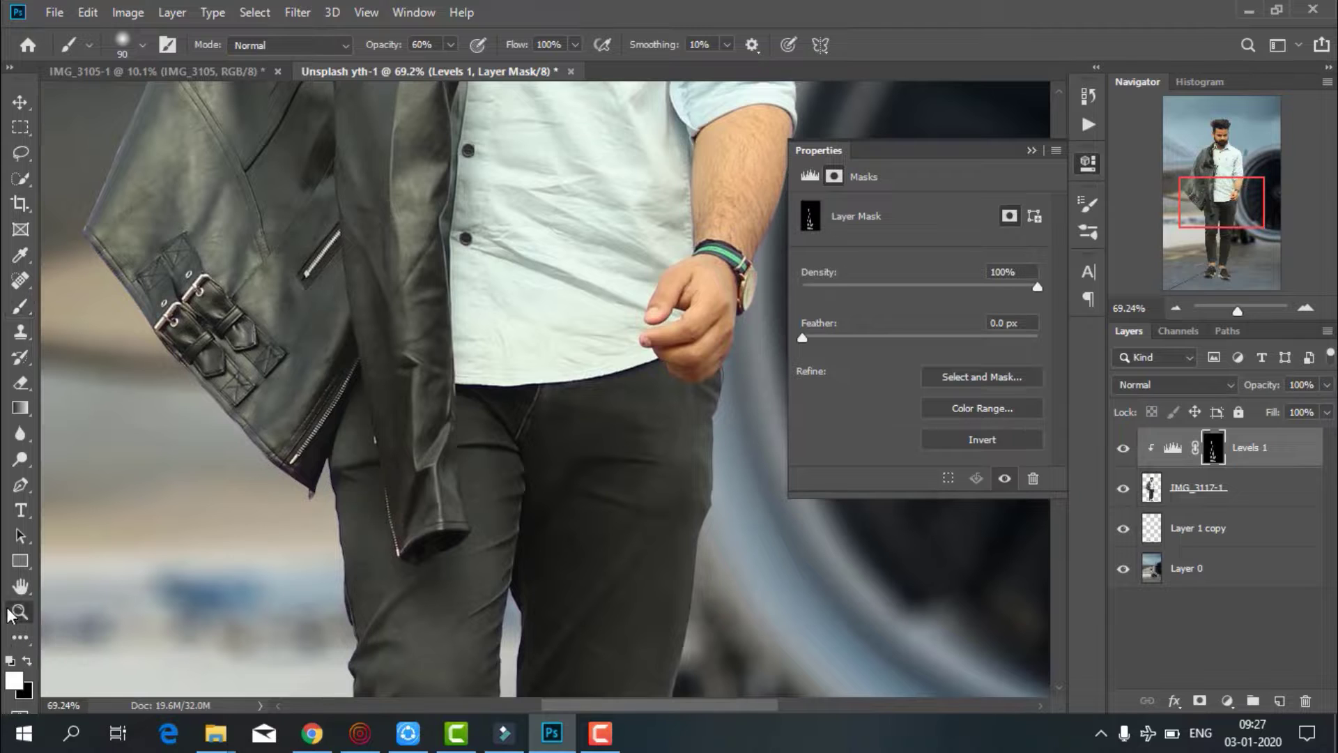
left_click_drag(530, 446, 458, 443)
left_click(589, 44)
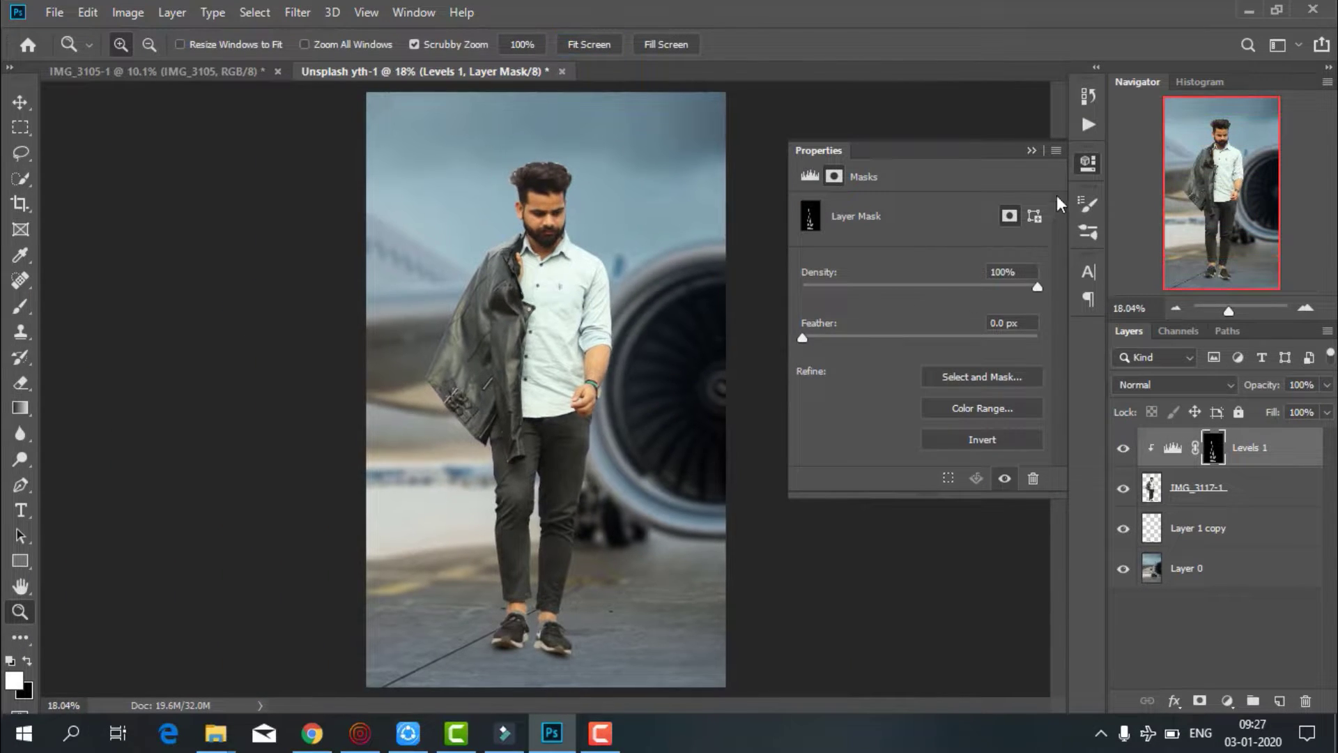
Add a Brightness/Contrast layer clipped above Levels 1 with brightness -16 and contrast 10
left_click(1037, 150)
right_click(1263, 450)
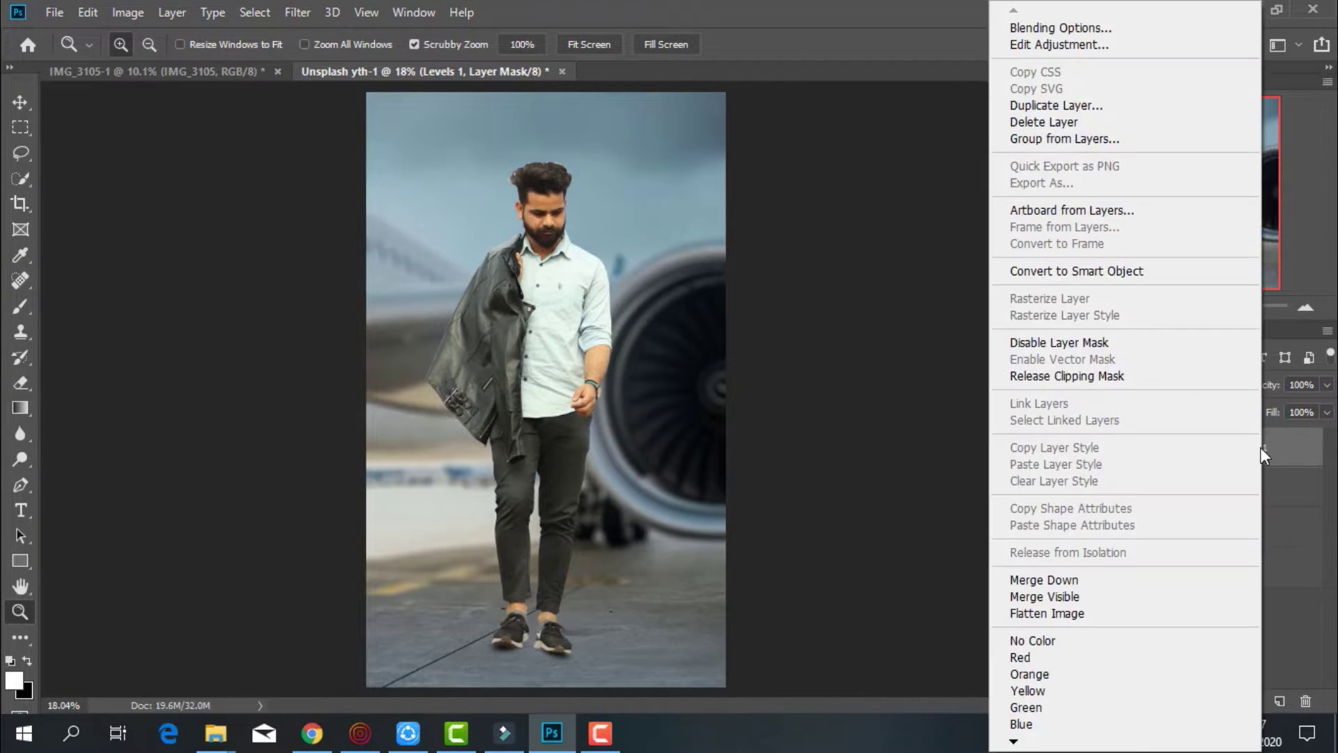
key("Escape")
left_click(1228, 700)
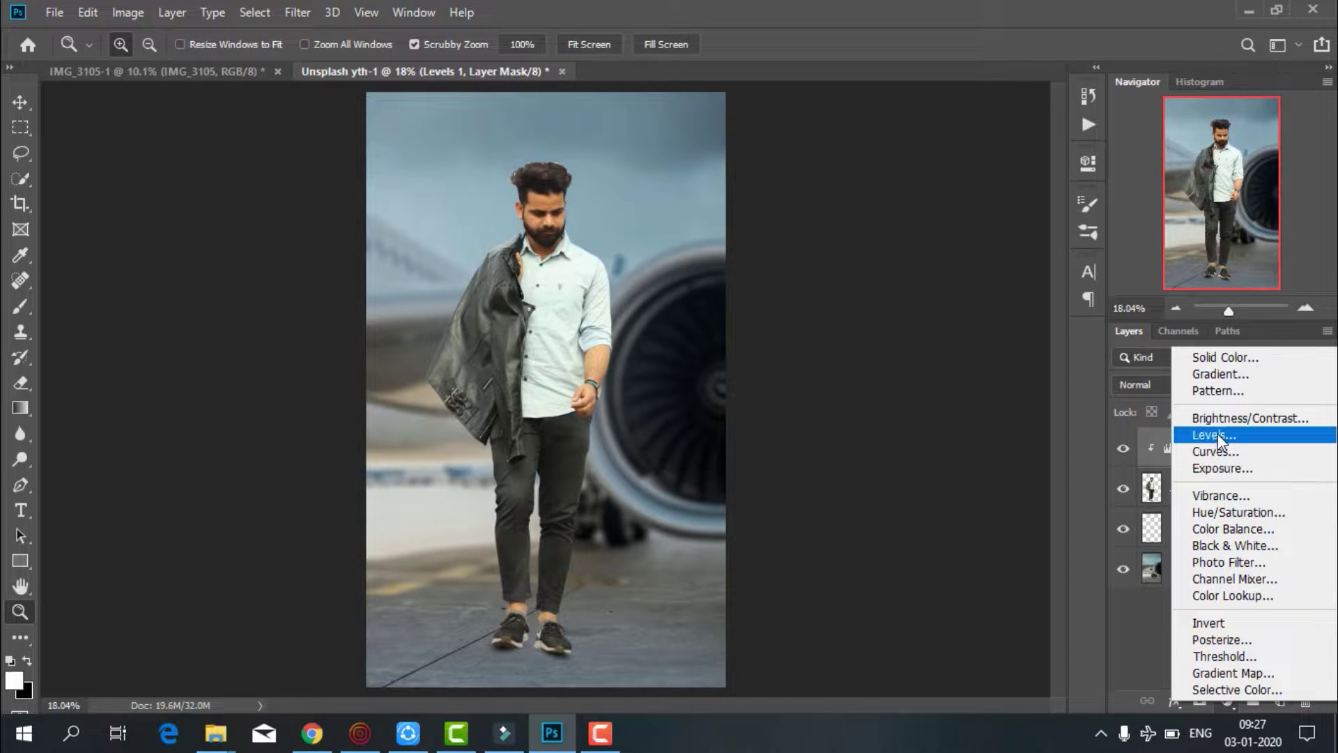
key("Escape")
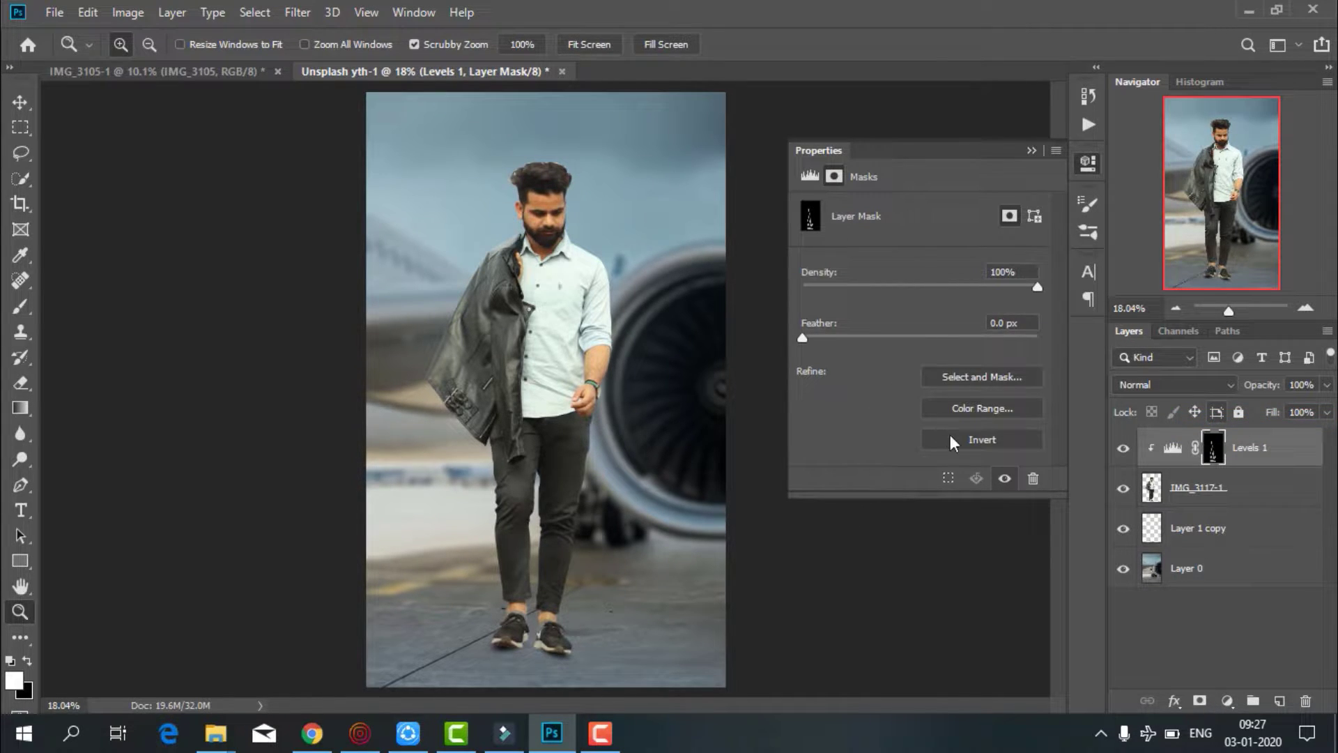
left_click(923, 479)
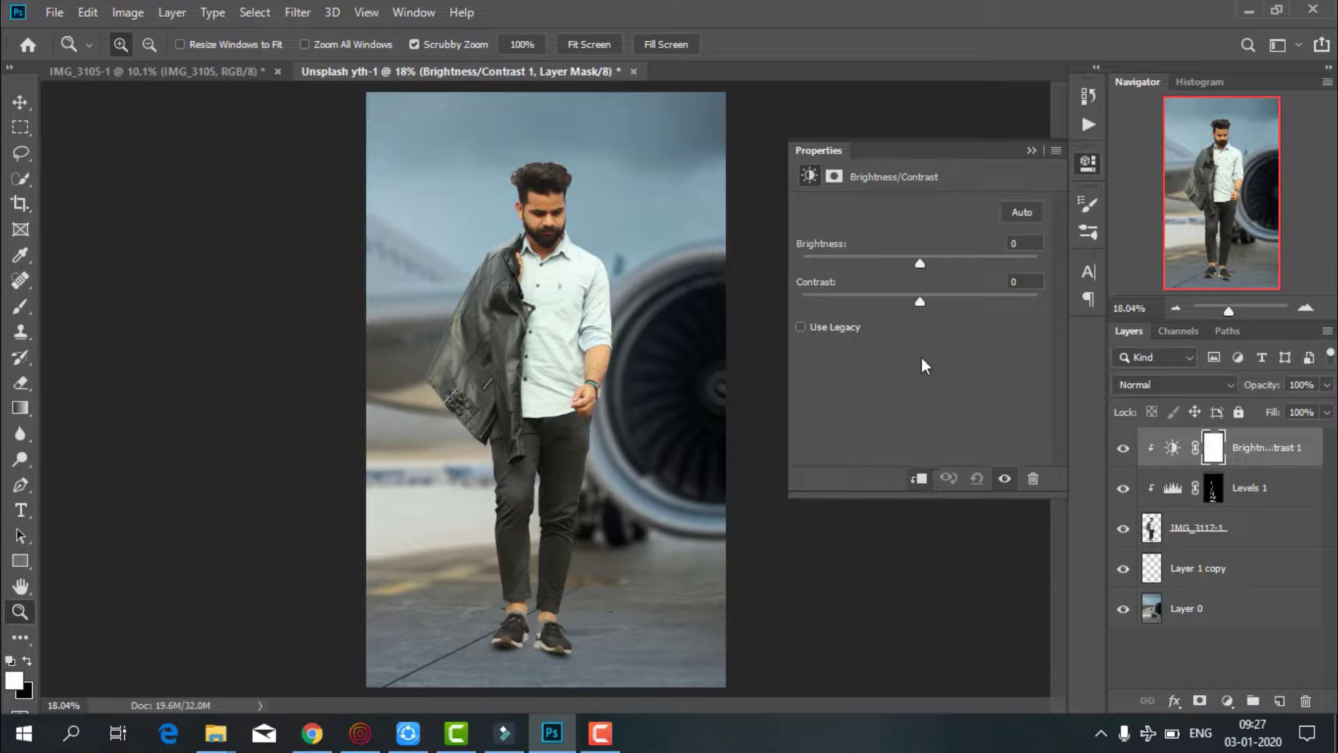
mouse_move(919, 260)
left_mouse_down()
mouse_move(900, 265)
mouse_move(944, 303)
mouse_move(934, 308)
left_mouse_up()
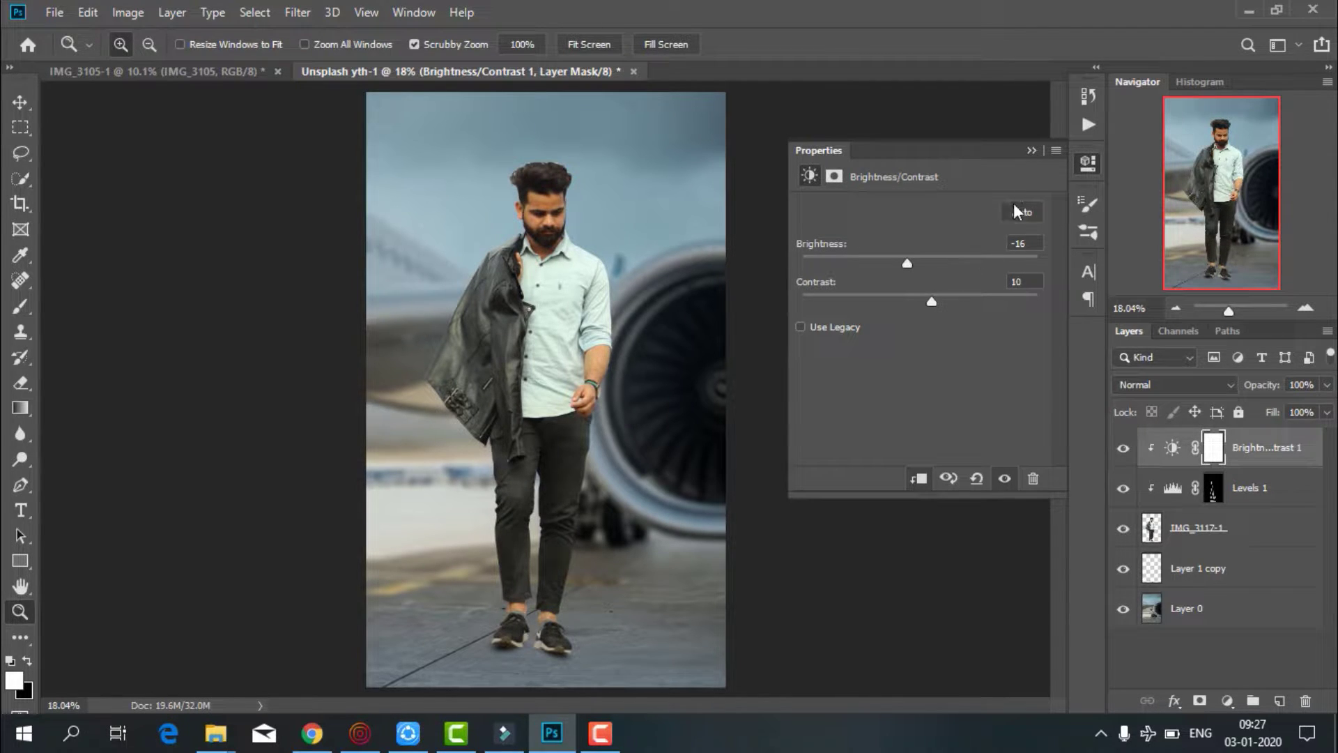
left_click(1031, 151)
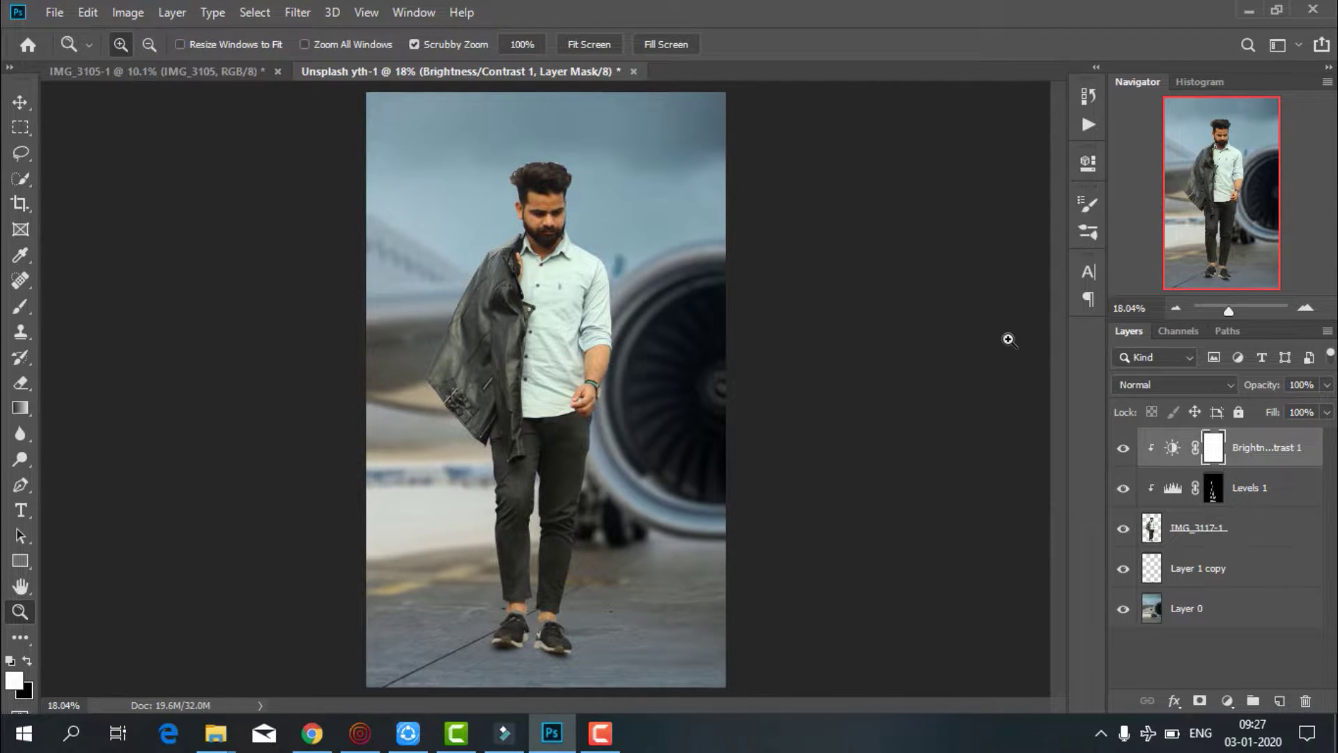
Invert the Brightness/Contrast 1 mask to black, hiding its darkening
double_click(1215, 450)
left_click(1001, 441)
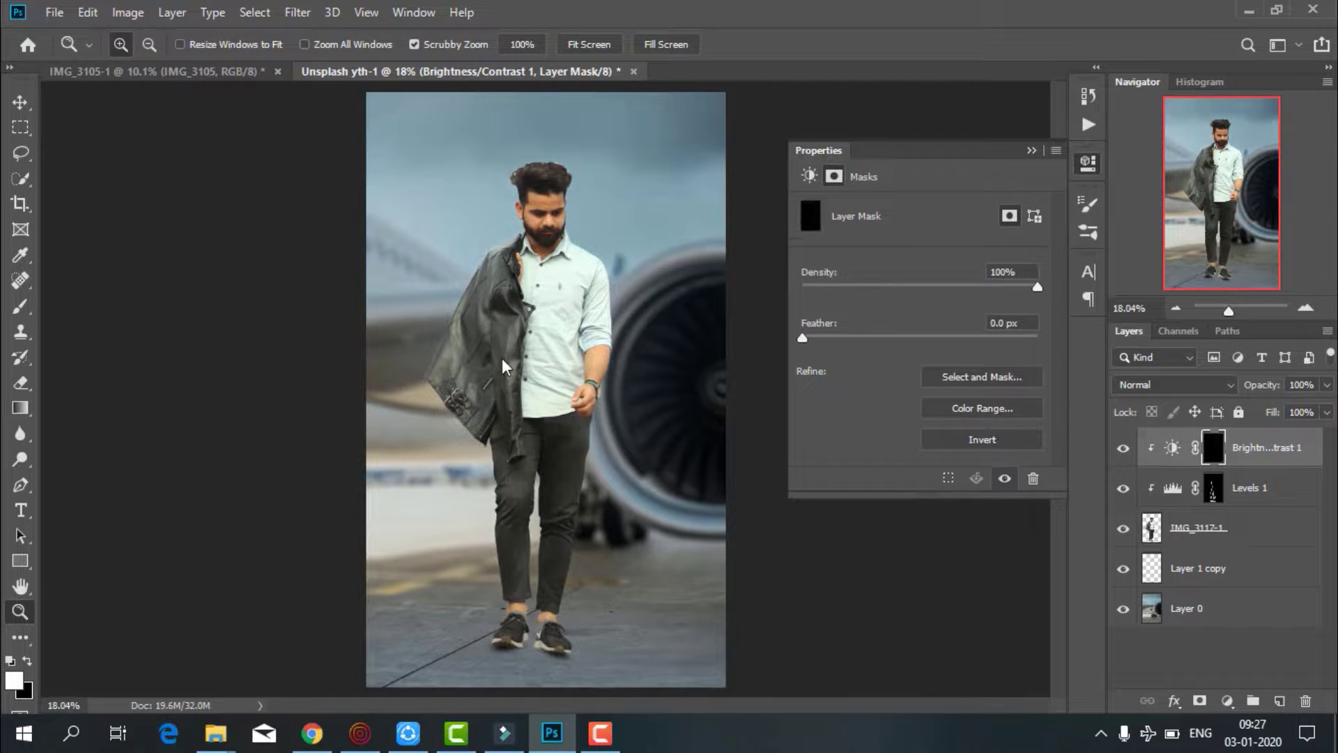
left_click_drag(579, 463, 609, 463)
scroll(610, 463, "down", 3)
scroll(576, 484, "down", 4)
scroll(417, 515, "down", 2)
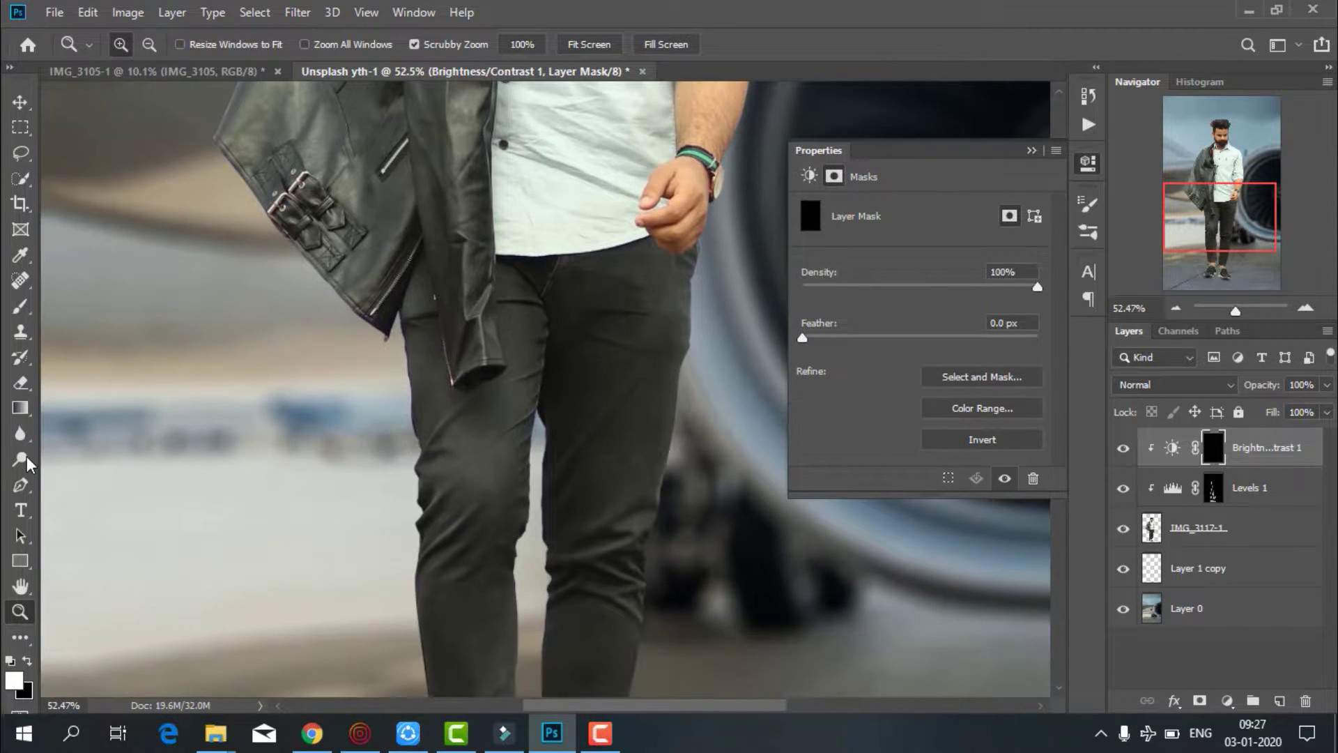
Brush white on the mask to restore the darkening on the trousers, jacket and left shoe
left_click(20, 306)
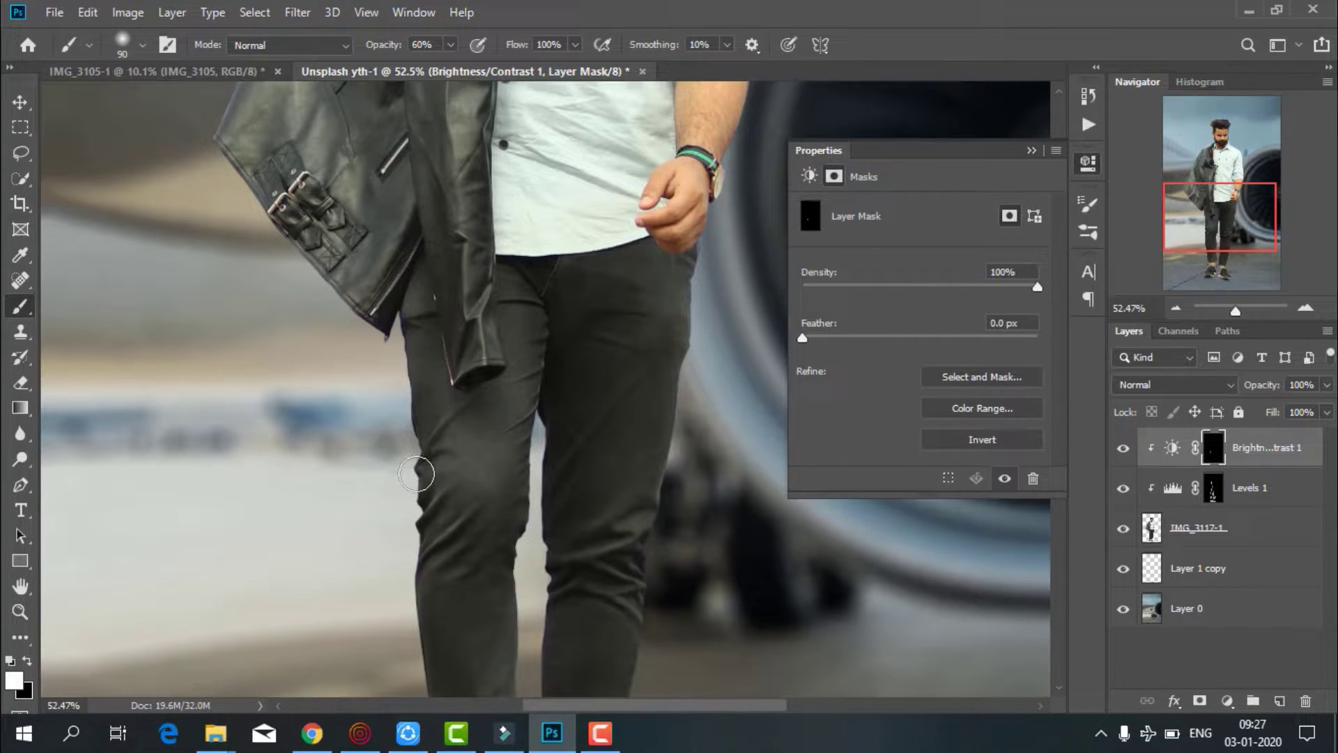
scroll(404, 516, "down", 5)
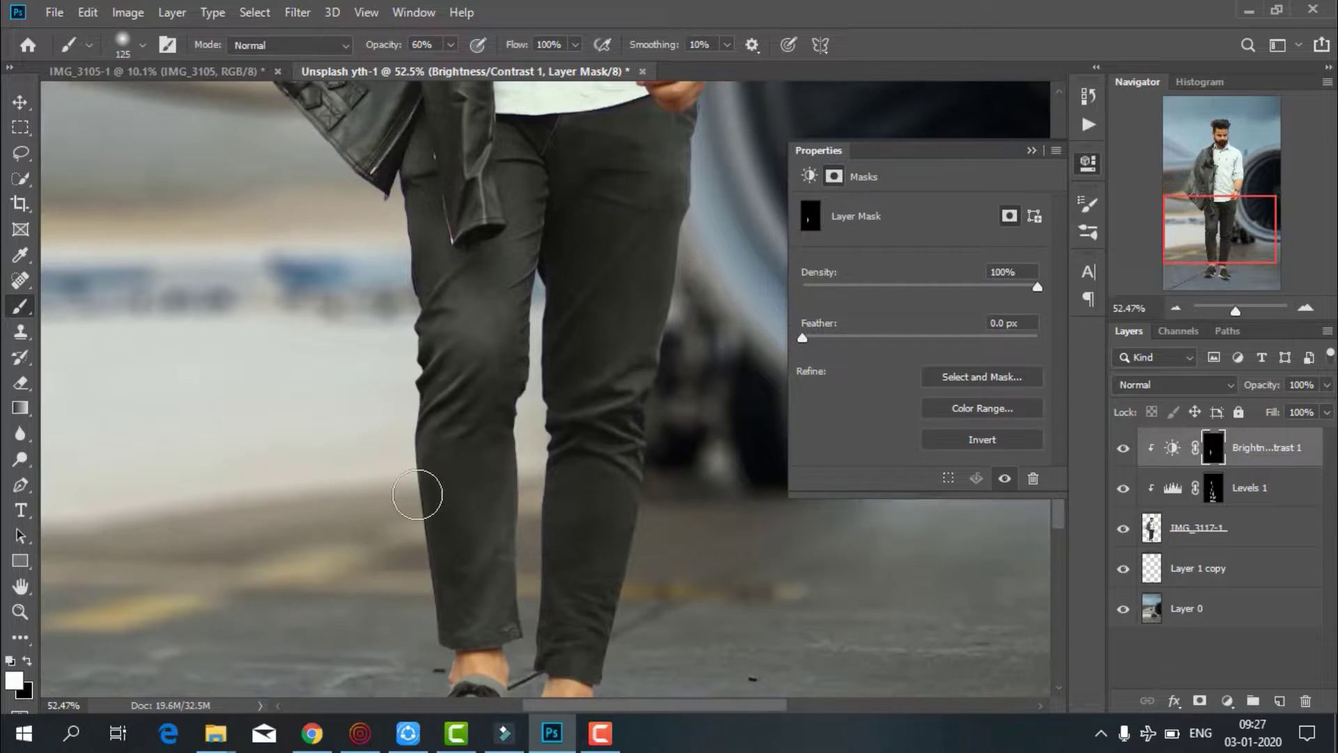
scroll(558, 432, "up", 2)
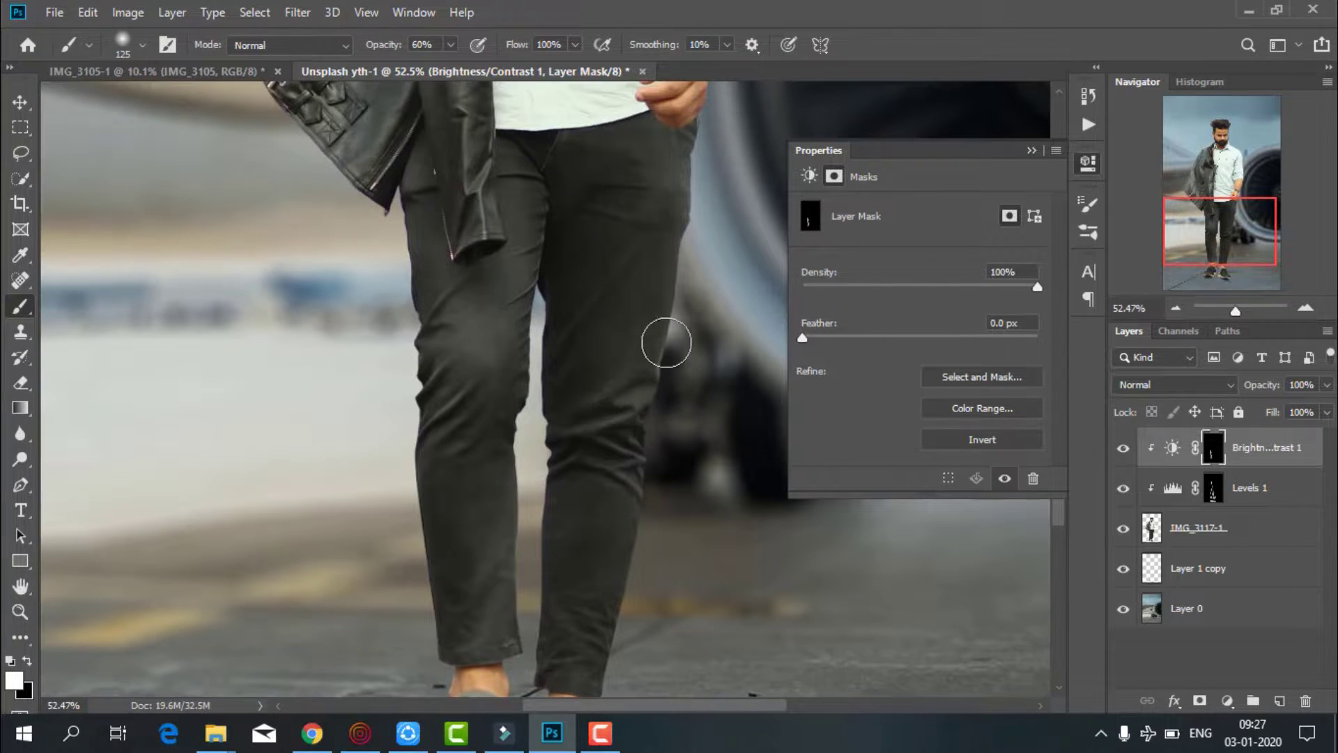
mouse_move(663, 339)
left_mouse_down()
mouse_move(625, 433)
mouse_move(627, 498)
left_mouse_up()
scroll(621, 467, "up", 5)
scroll(599, 436, "up", 1)
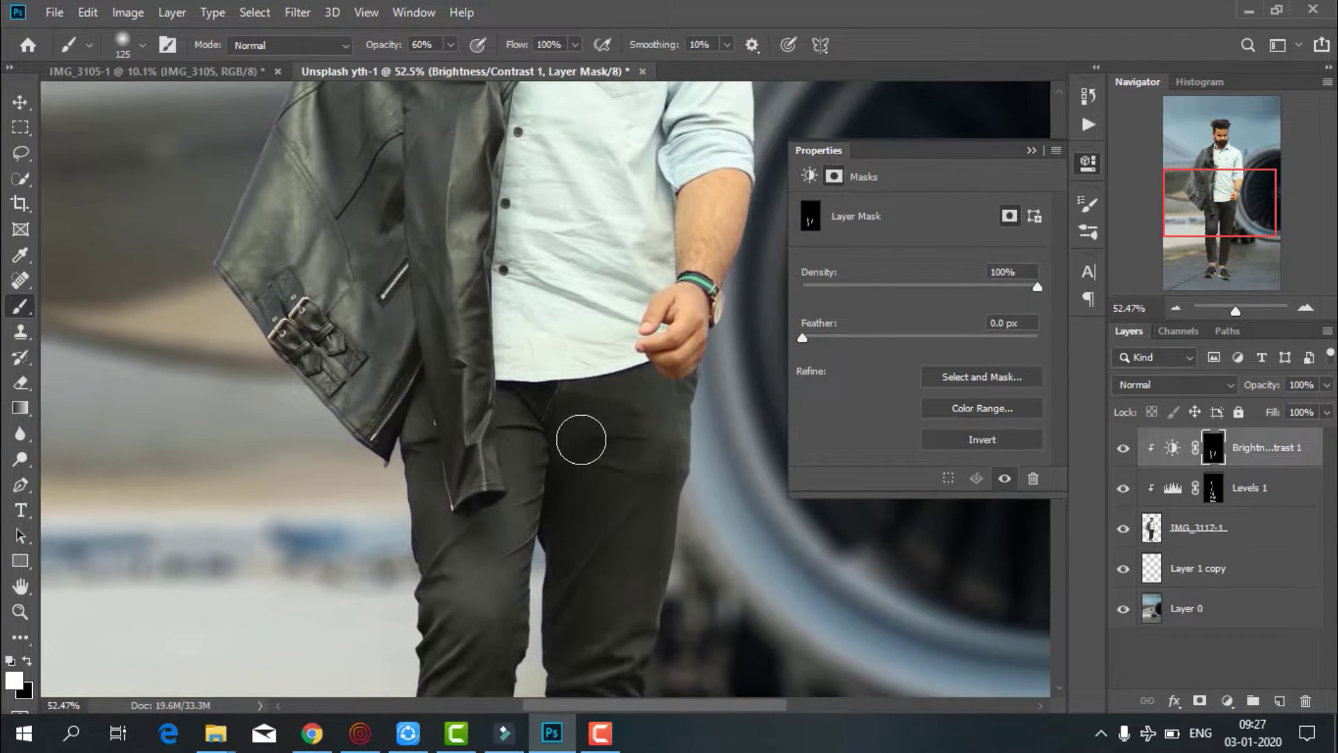
scroll(544, 404, "up", 4)
scroll(390, 293, "up", 2)
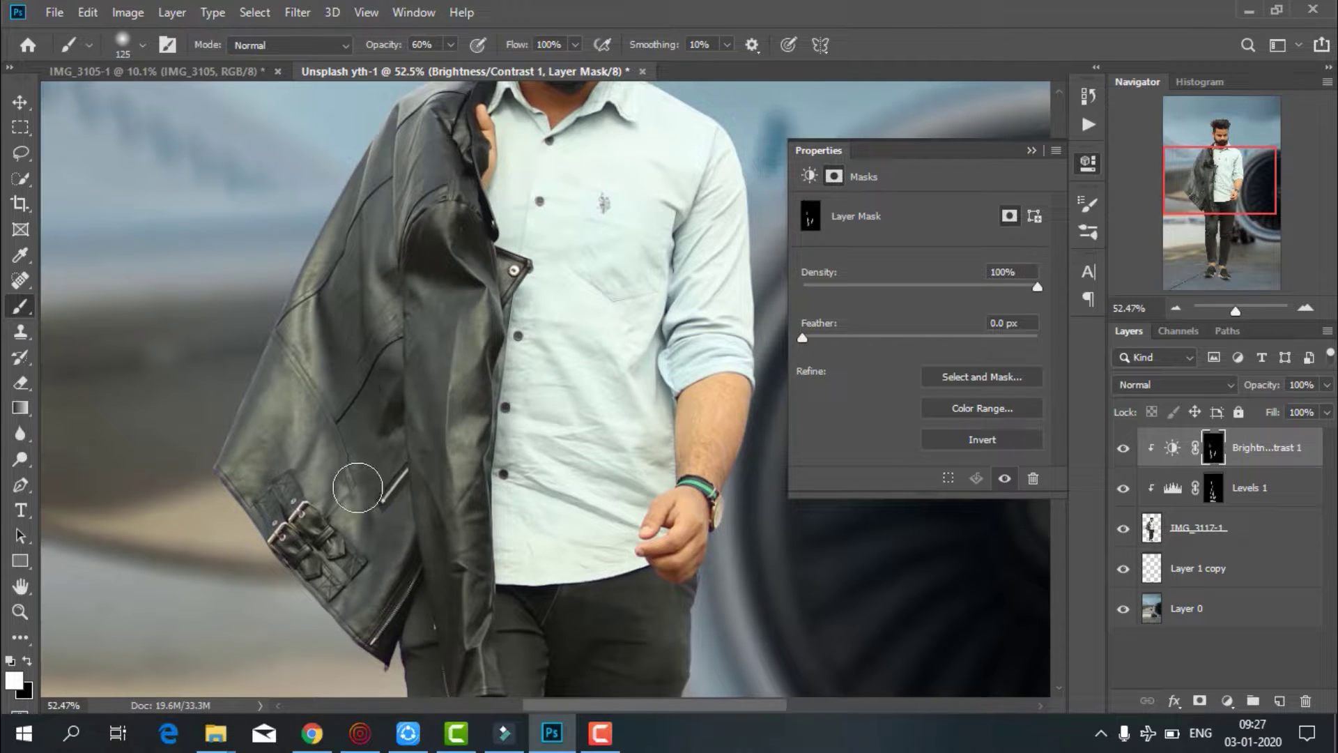
scroll(557, 381, "up", 1)
scroll(558, 382, "down", 1)
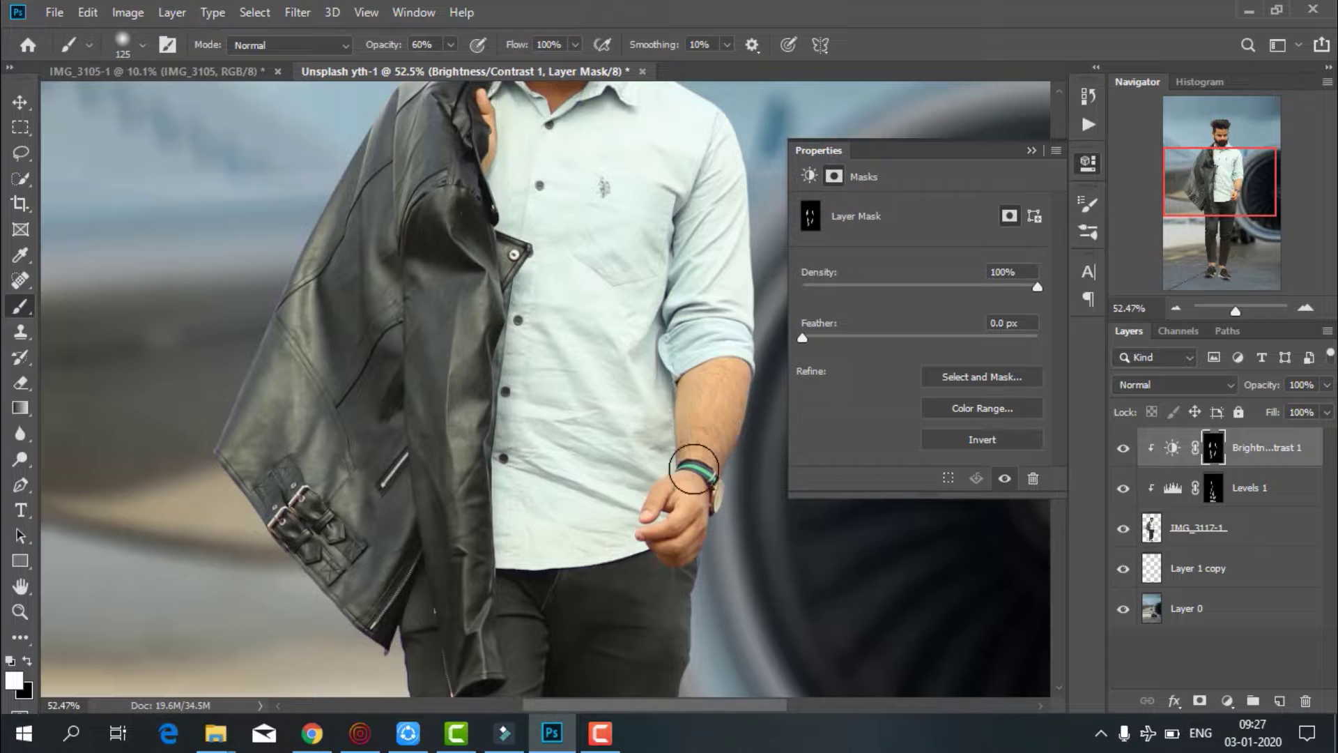
scroll(687, 474, "down", 1)
scroll(581, 498, "down", 3)
scroll(581, 498, "down", 8)
scroll(523, 532, "down", 4)
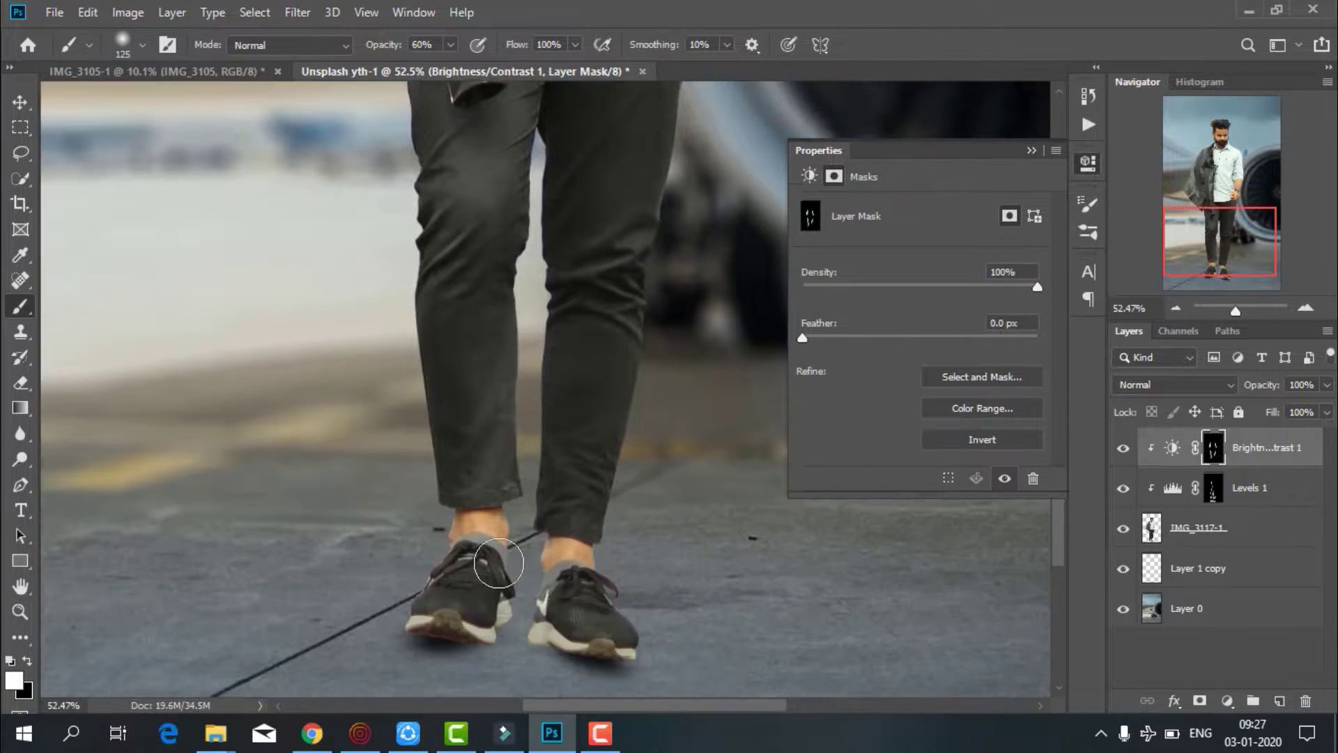
scroll(516, 530, "down", 1)
left_click_drag(503, 520, 378, 584)
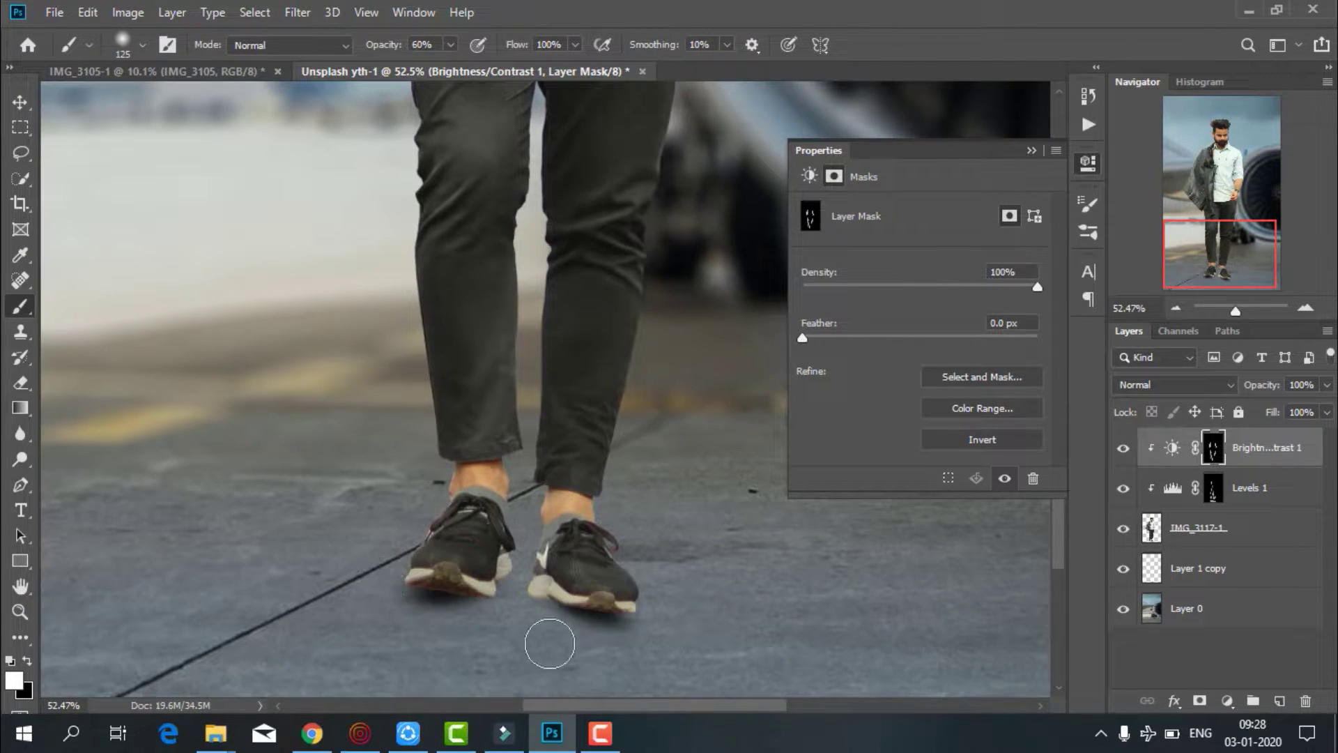
Add a Levels 2 adjustment clipped to Layer 0, lowering output highlights and the input white point
left_click(1206, 614)
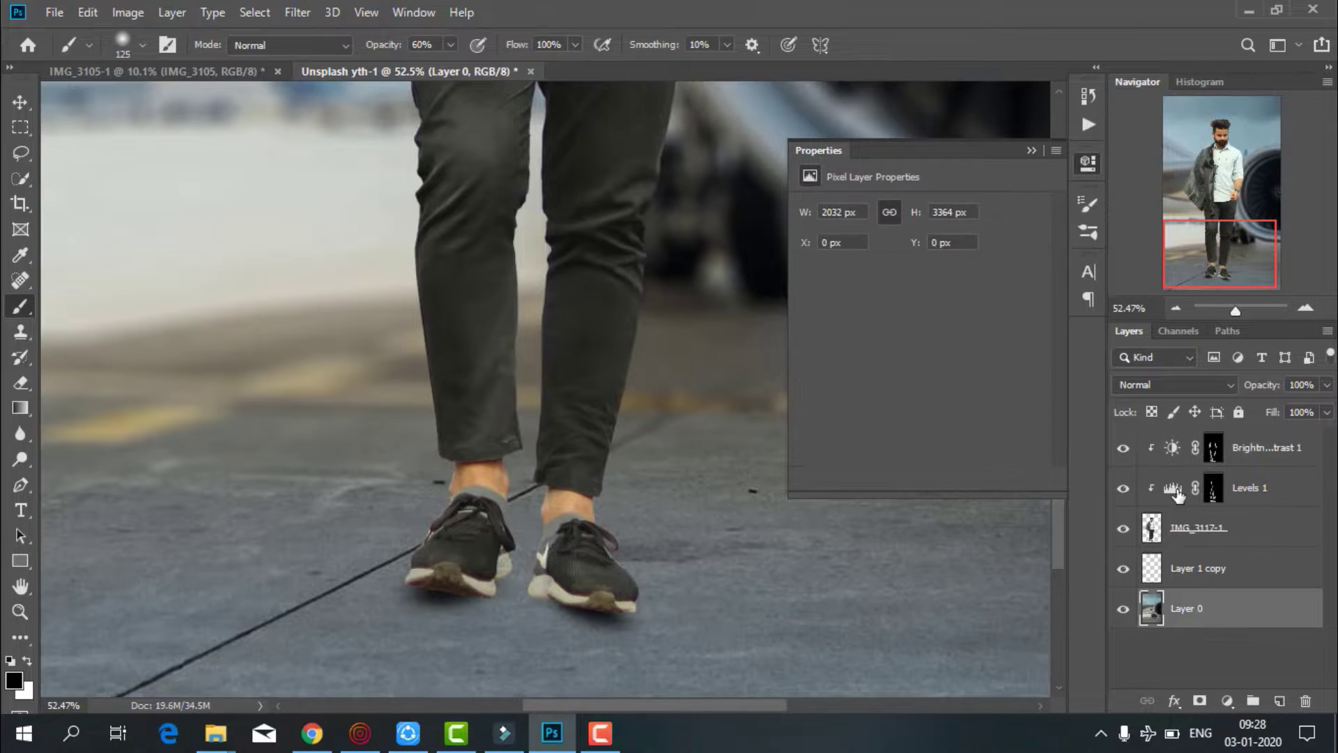
left_click(1035, 150)
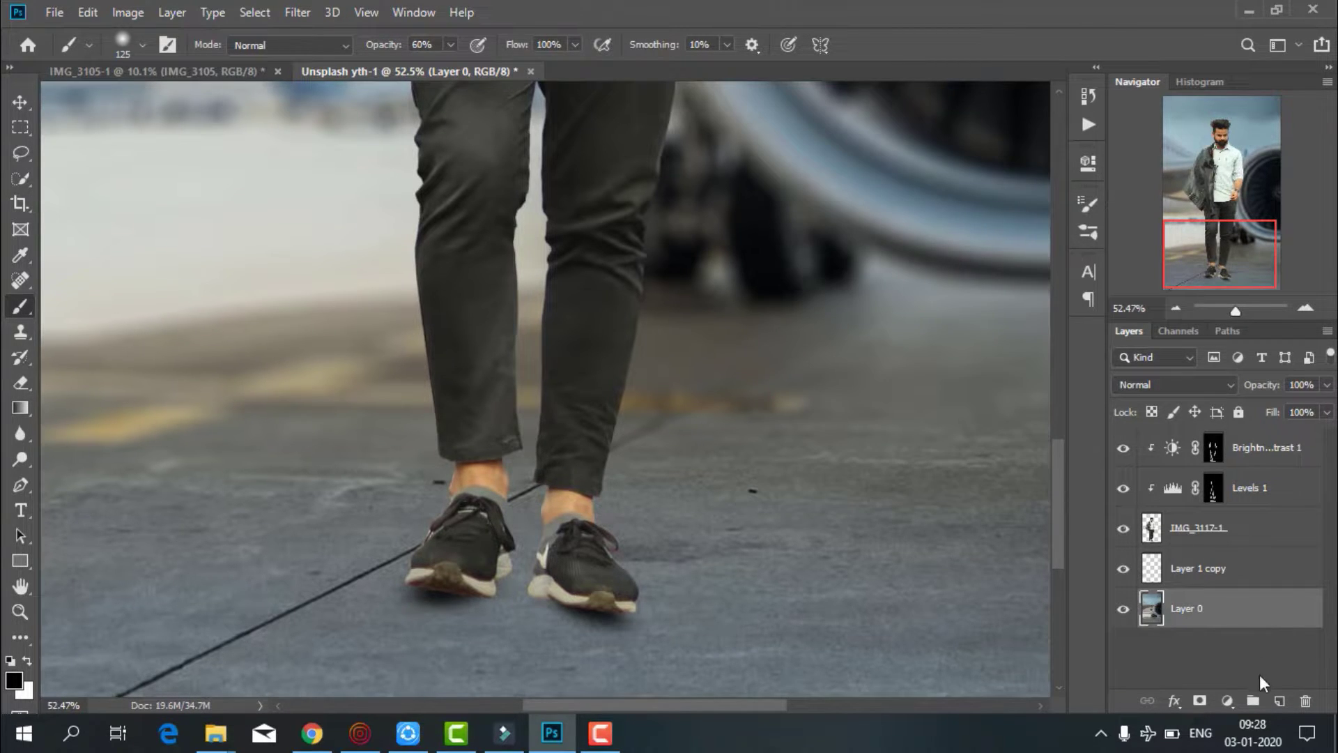
left_click(1228, 702)
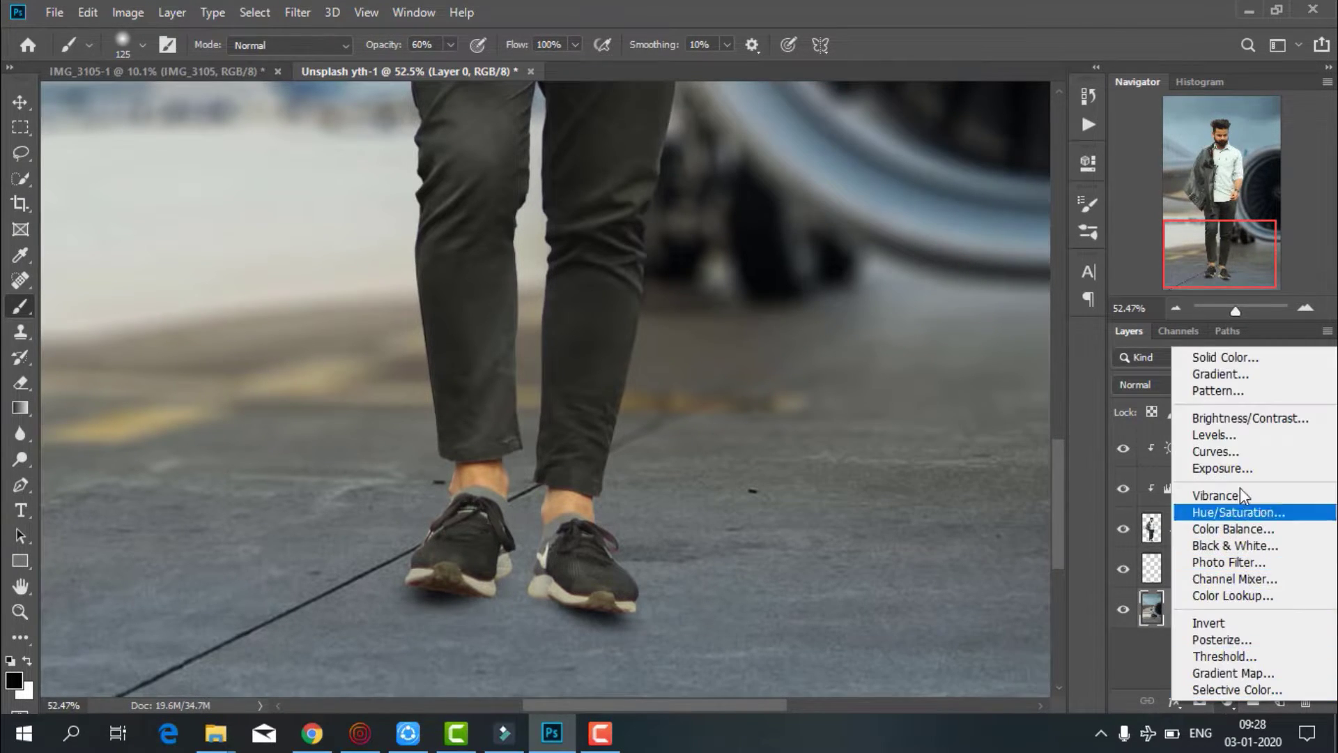
left_click(1220, 429)
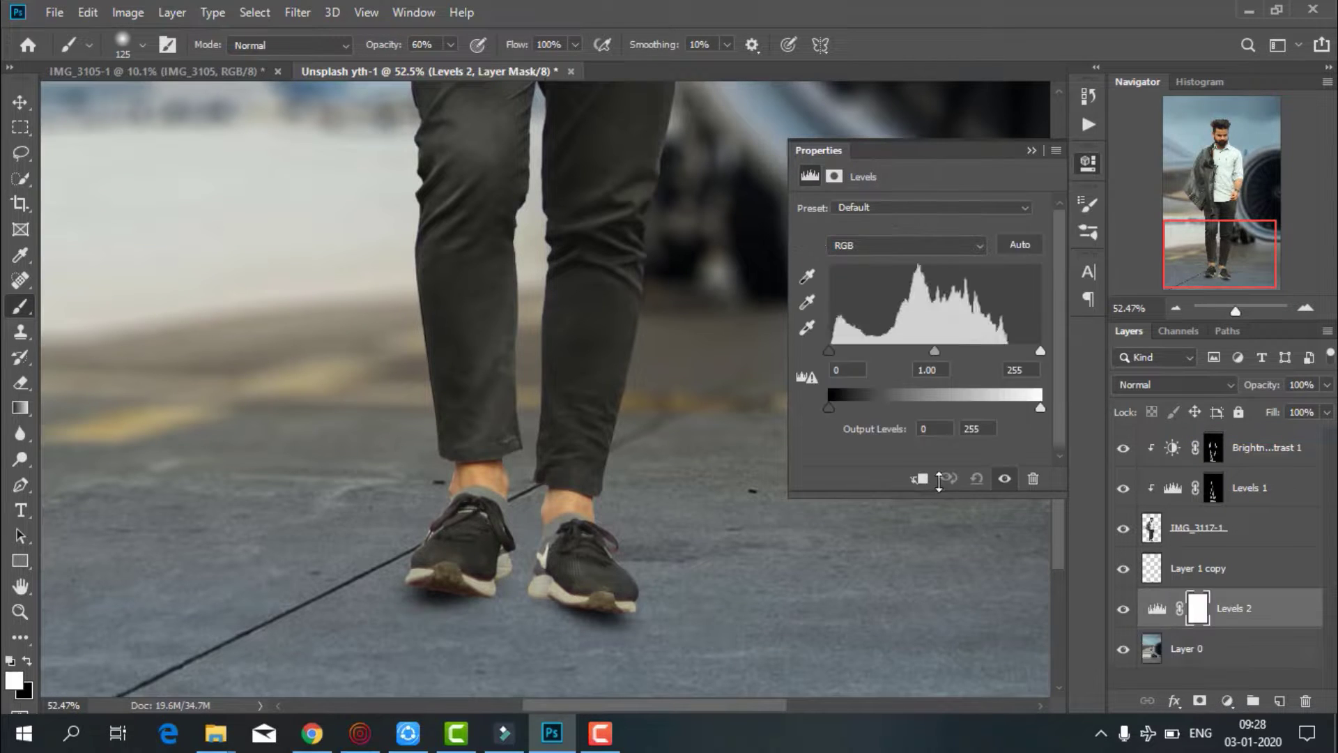
left_click(920, 479)
left_click_drag(1040, 408, 964, 408)
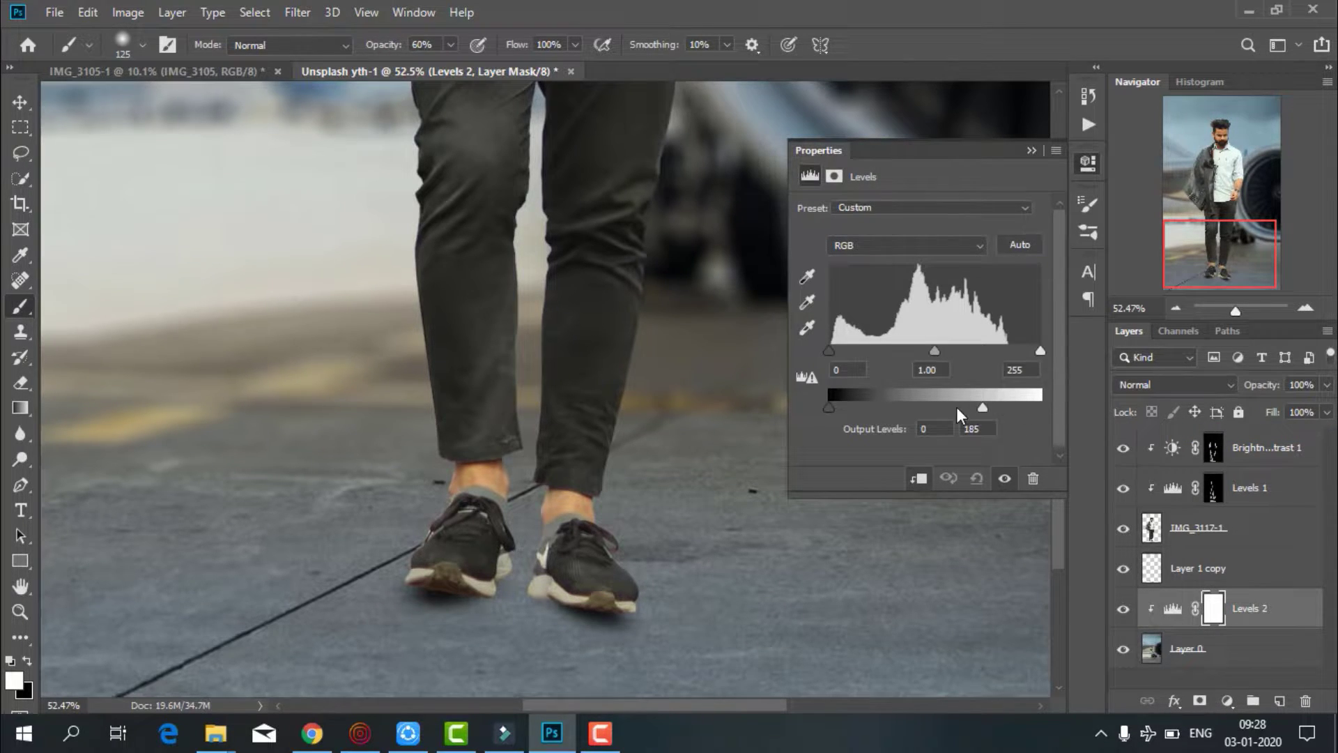
left_click_drag(1031, 351, 1003, 350)
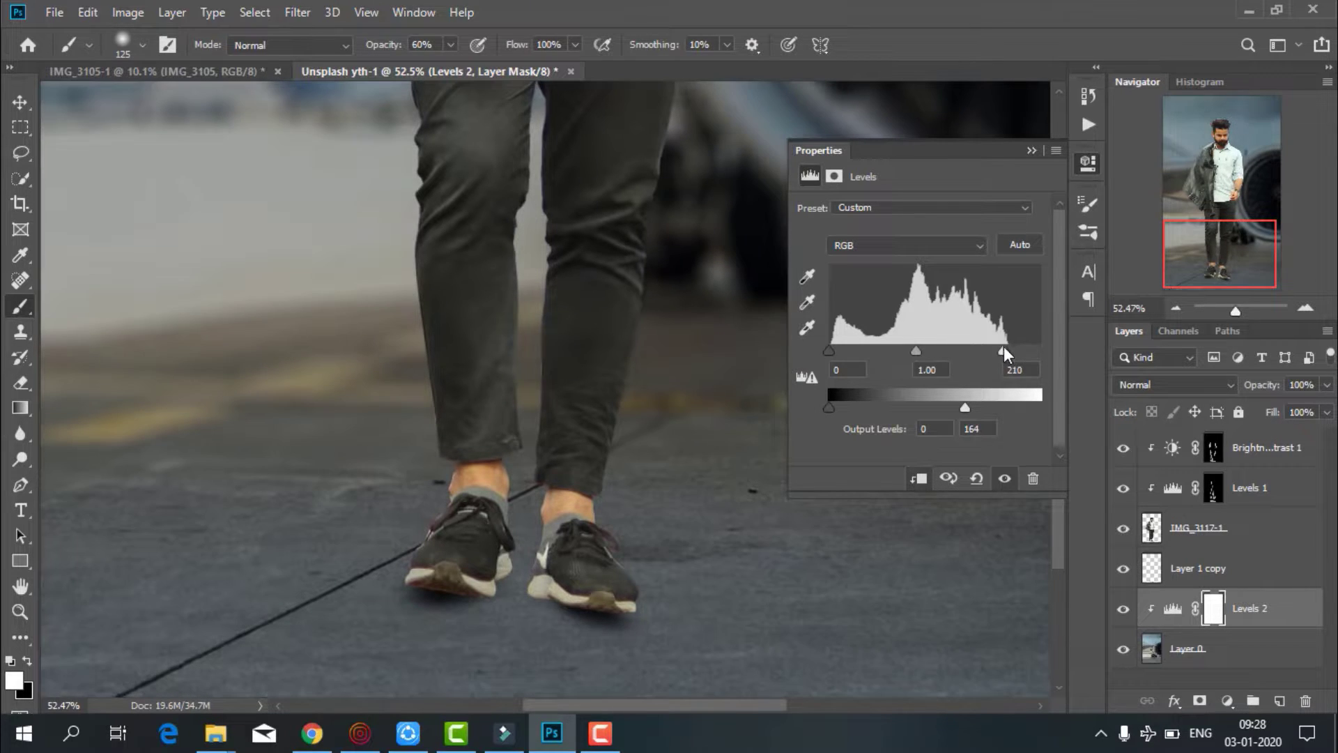
left_click(1030, 149)
Invert the Levels 2 mask to black so the adjustment is hidden
scroll(642, 583, "down", 2)
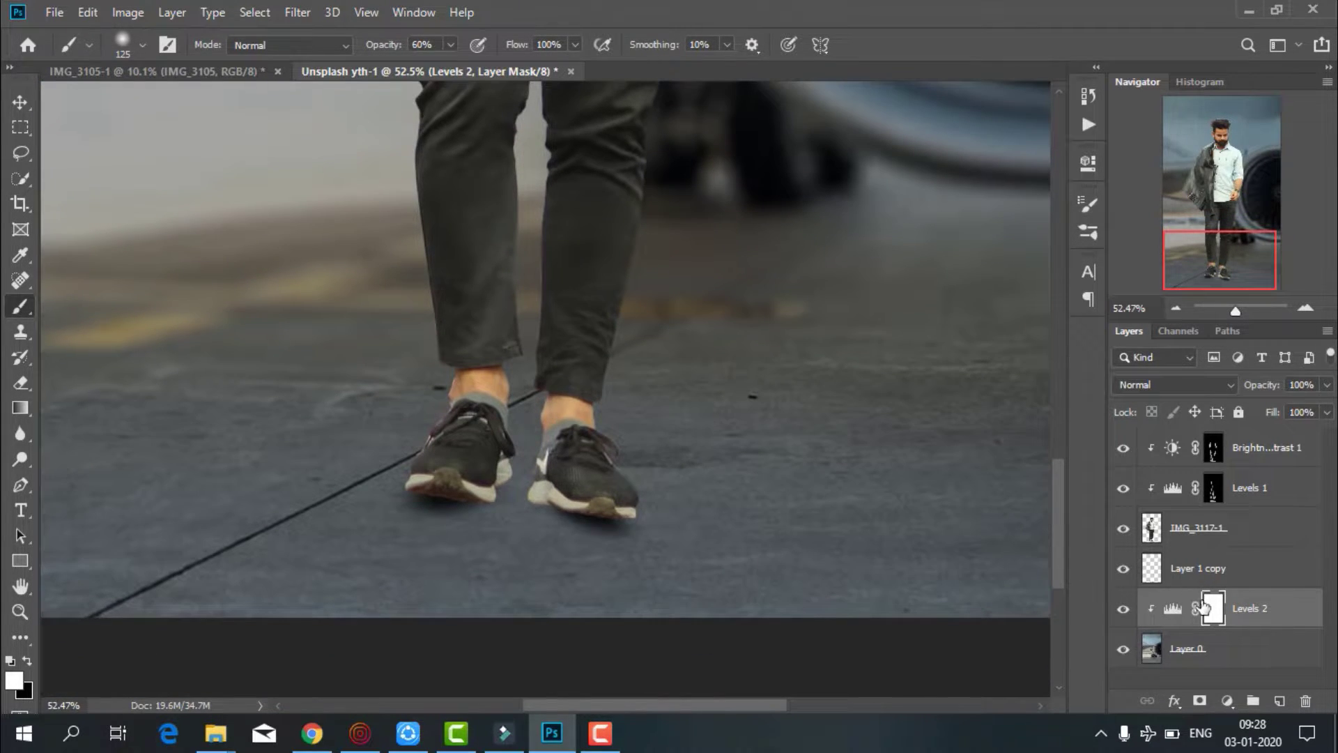
left_click(1173, 608)
key("h")
double_click(1289, 613)
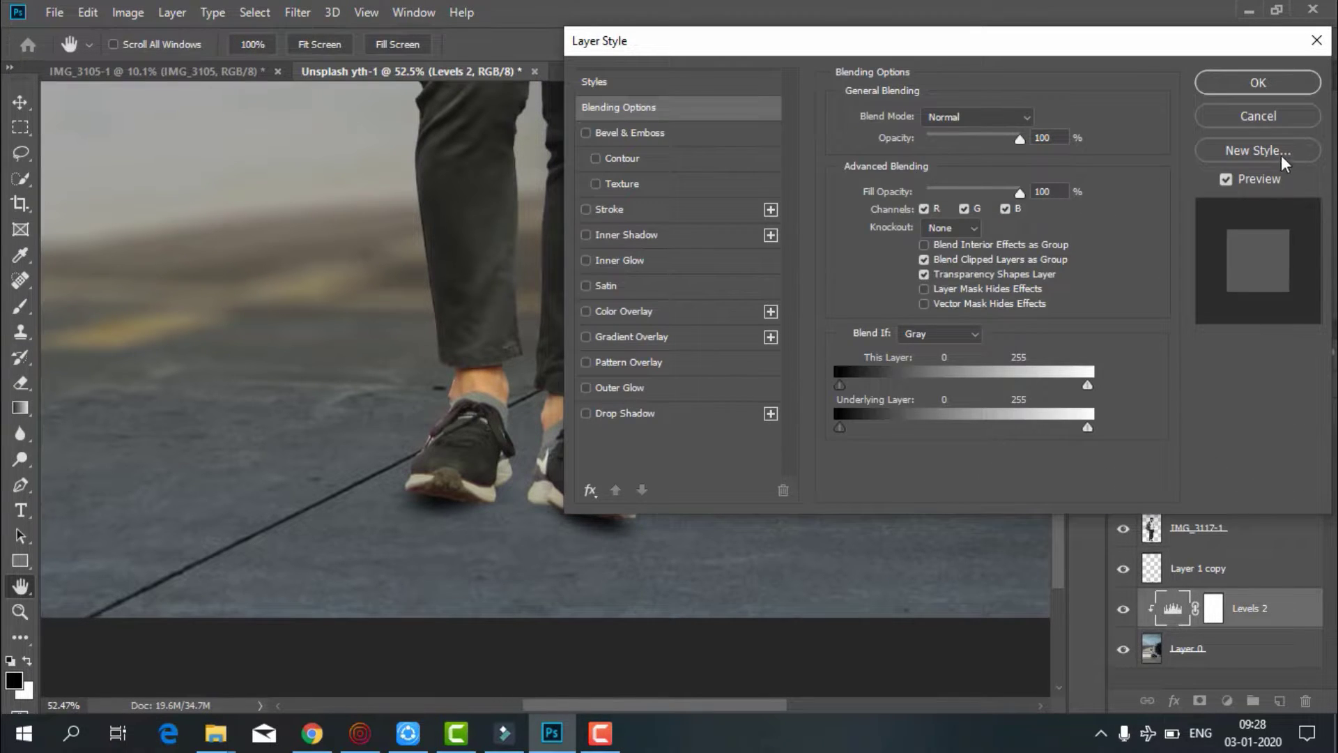
left_click(1265, 123)
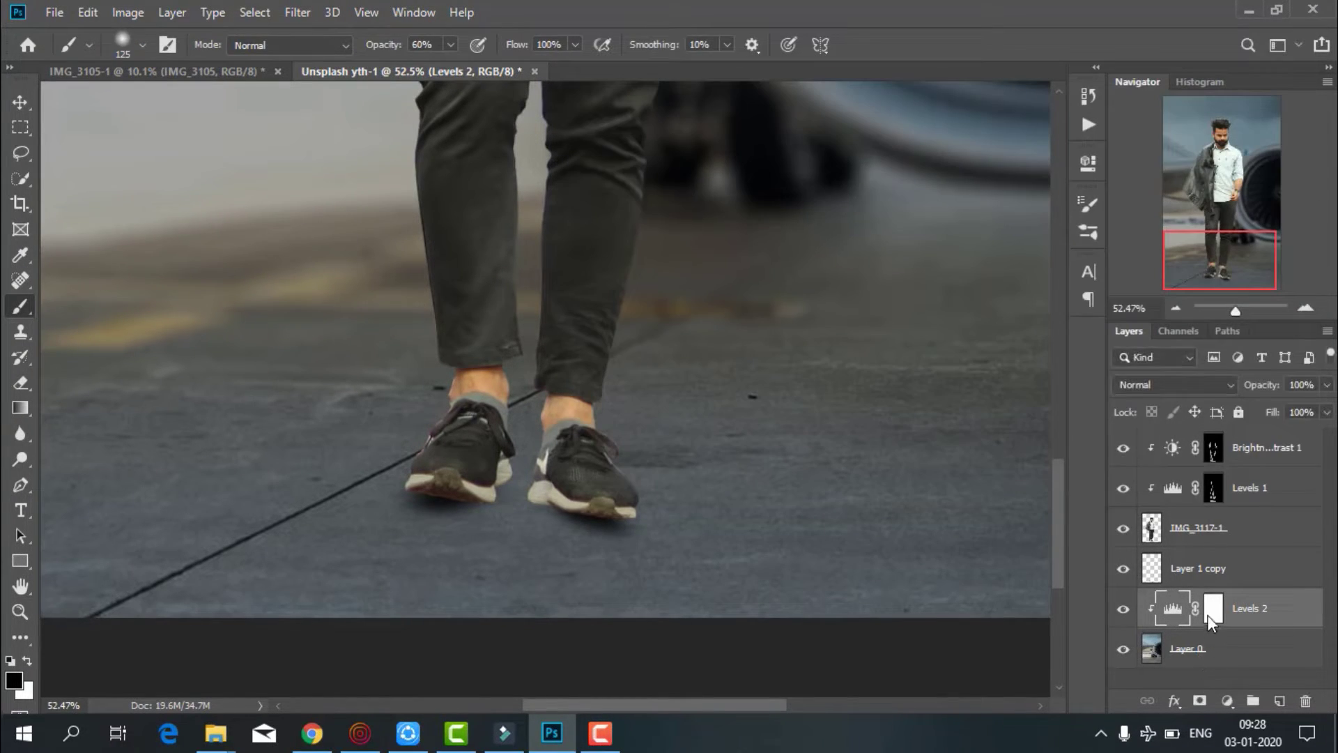
double_click(1211, 612)
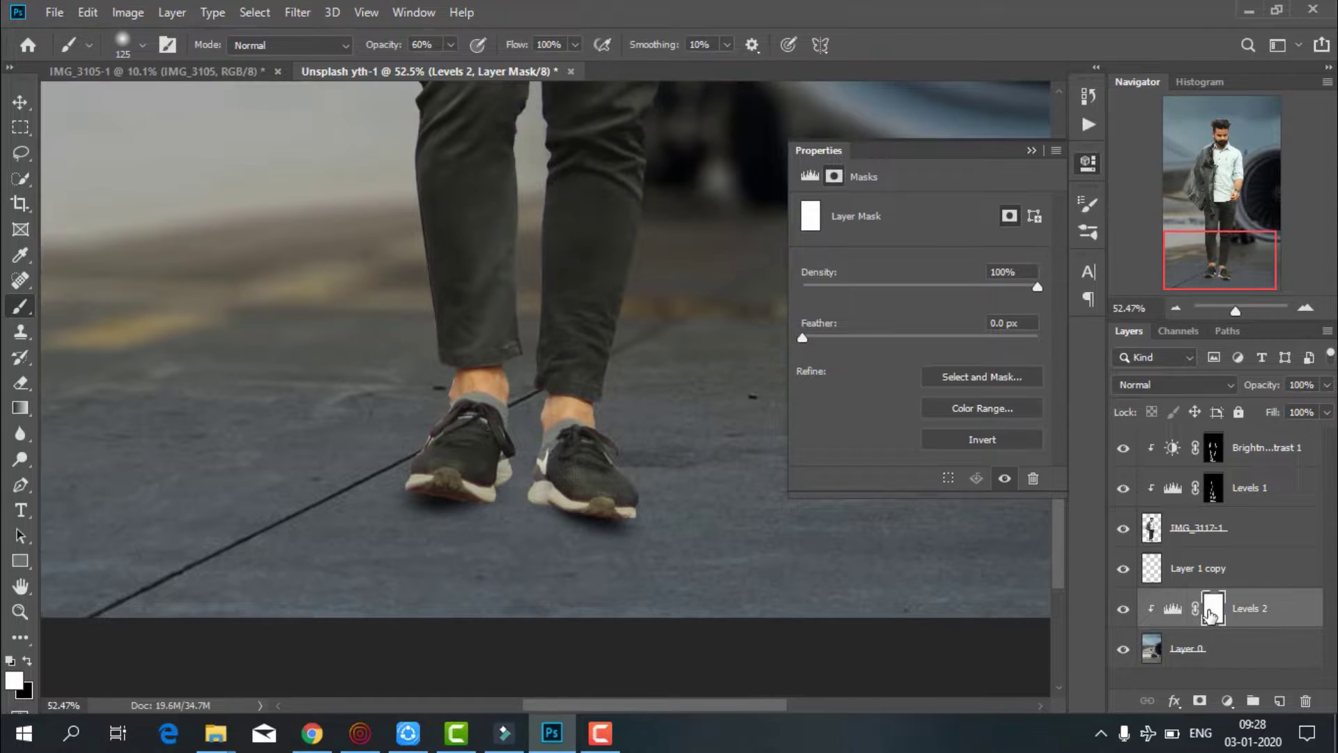
left_click(991, 439)
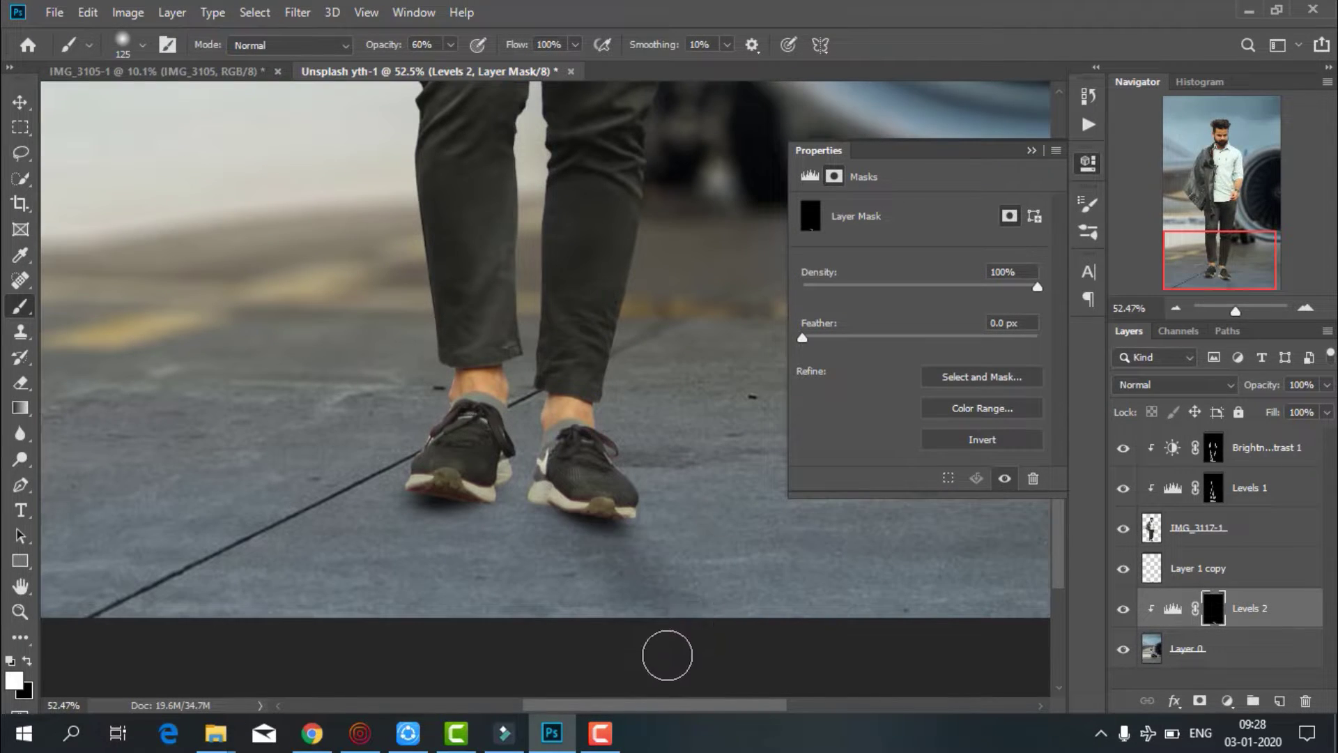
Paint the Levels 2 mask white with a large brush across the lower floor
left_click_drag(663, 614, 418, 550)
scroll(442, 559, "up", 1)
left_click(20, 611)
left_click(561, 551, "alt")
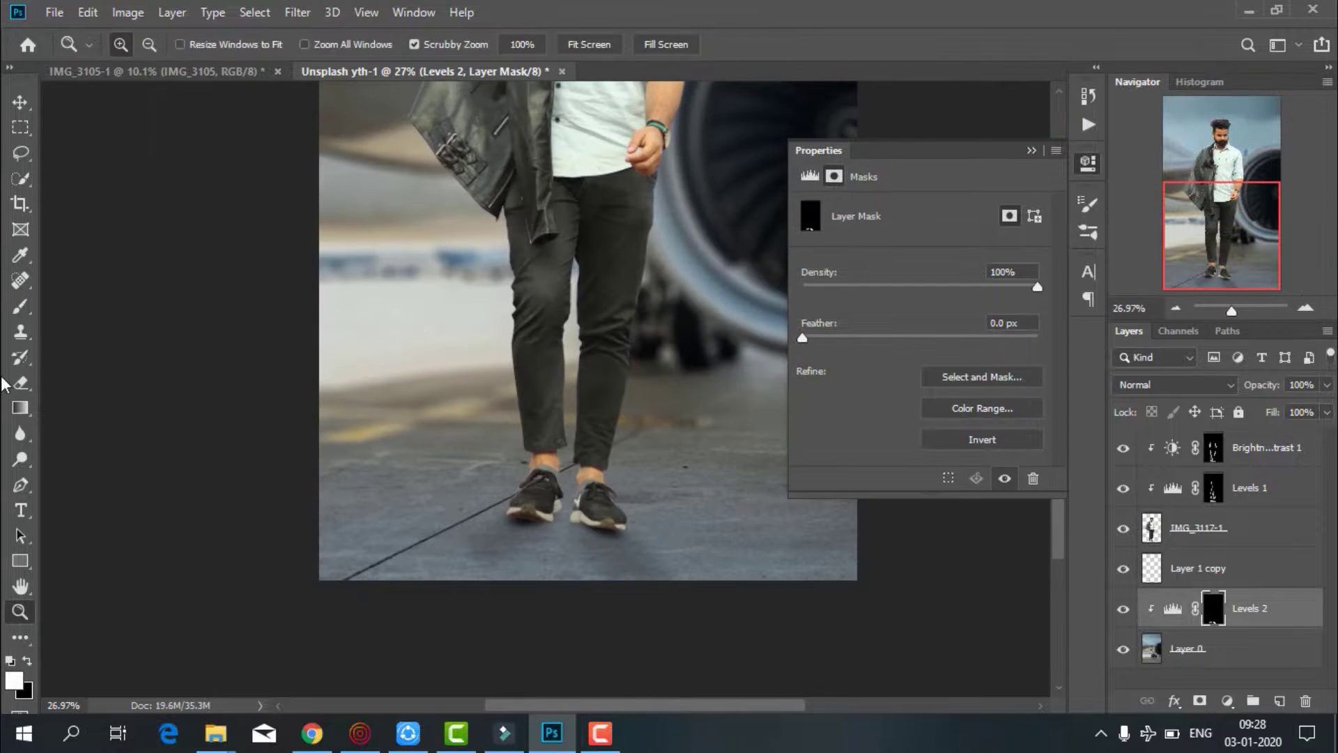
key("b")
key("bracketright")
key("bracketright")
key("bracketright")
left_click_drag(1062, 655, 263, 546)
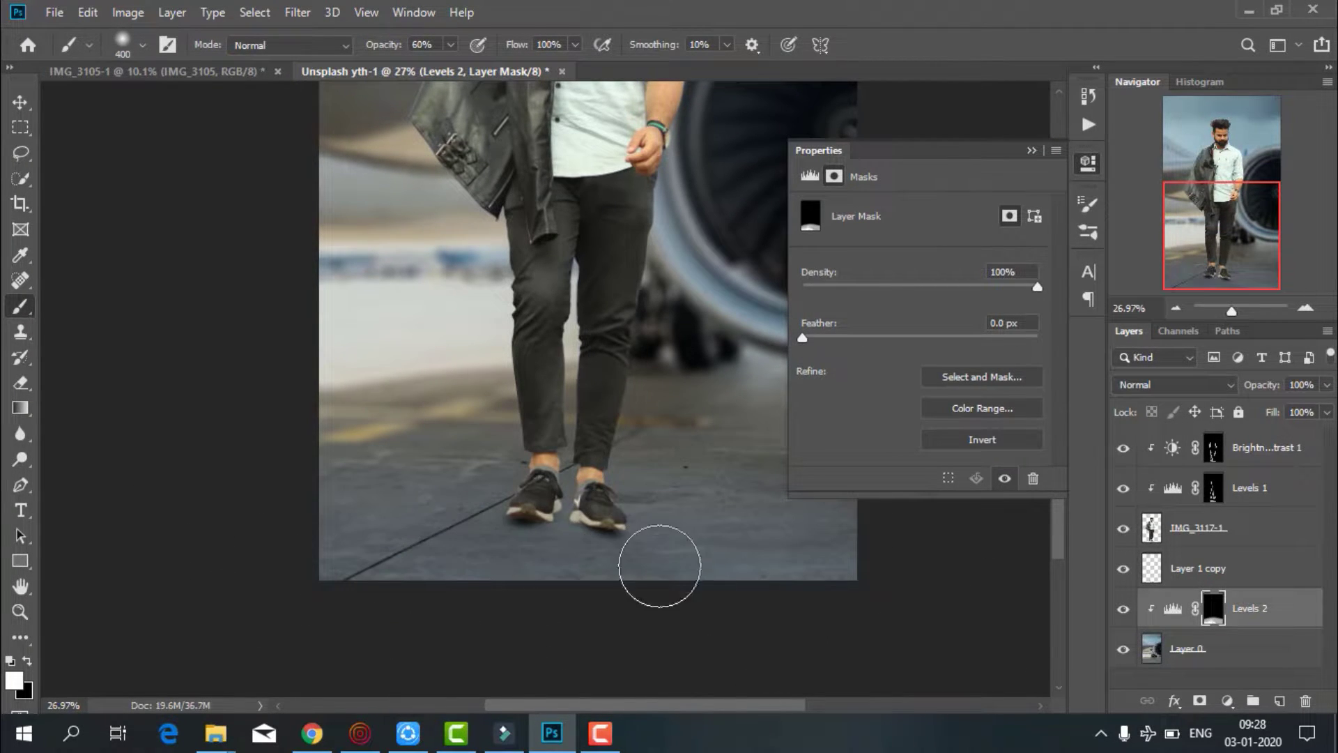
scroll(81, 634, "up", 4)
key("z")
scroll(588, 448, "up", 3)
left_click(589, 44)
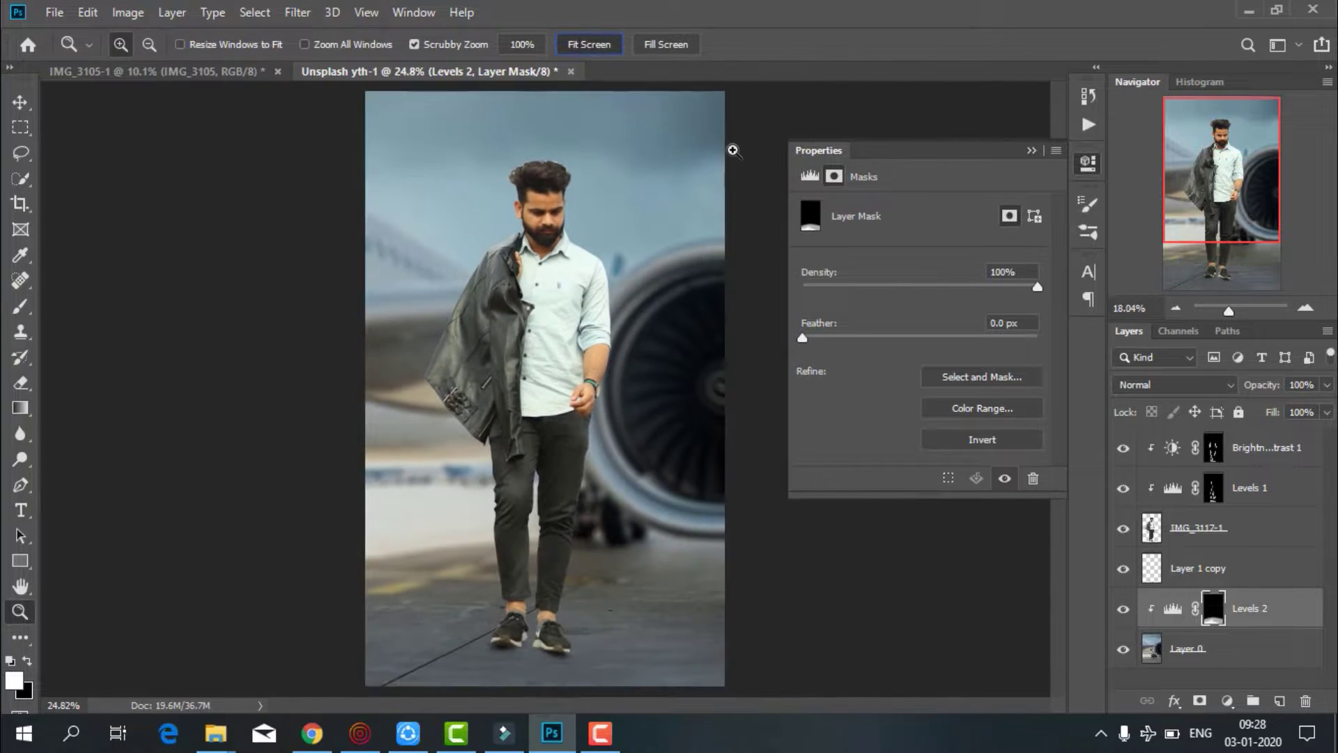
Create Layer 1 clipped to IMG_3117-1, set it to Overlay, and fill it with 50% gray
left_click(1185, 528)
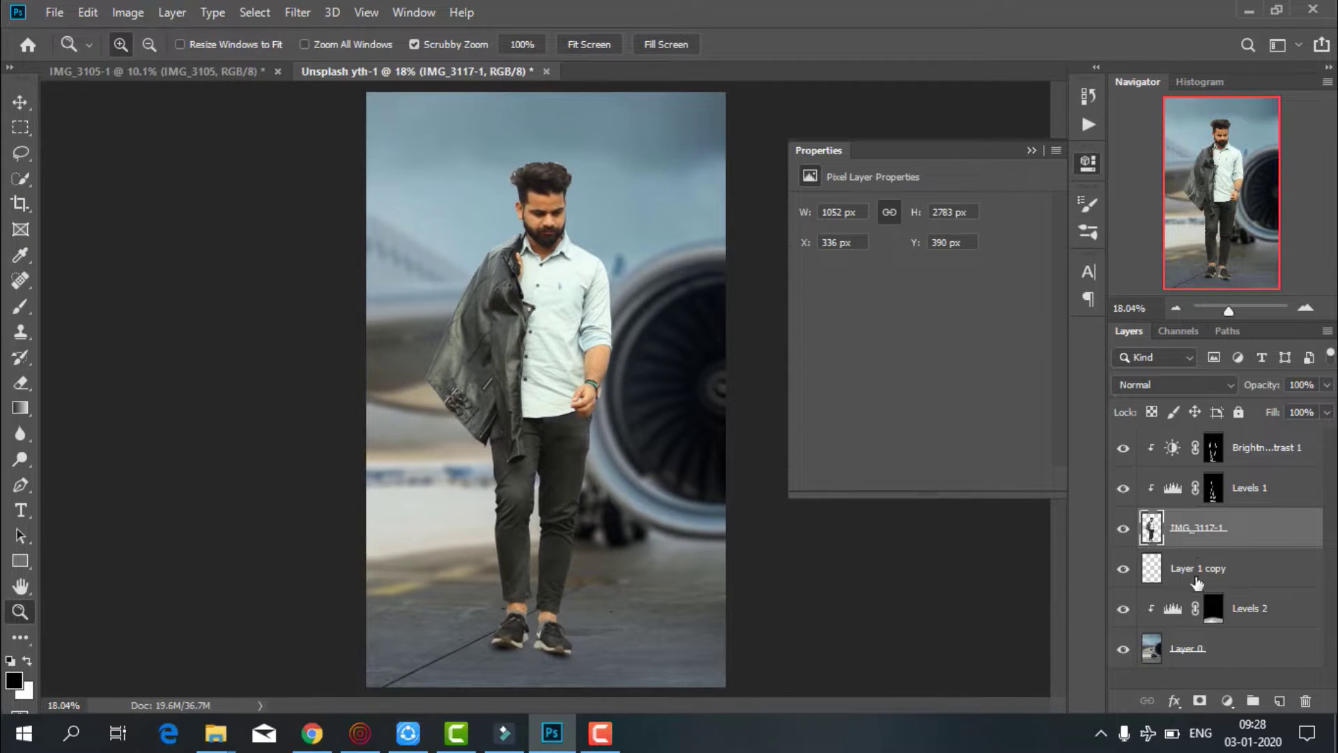
left_click(1270, 701)
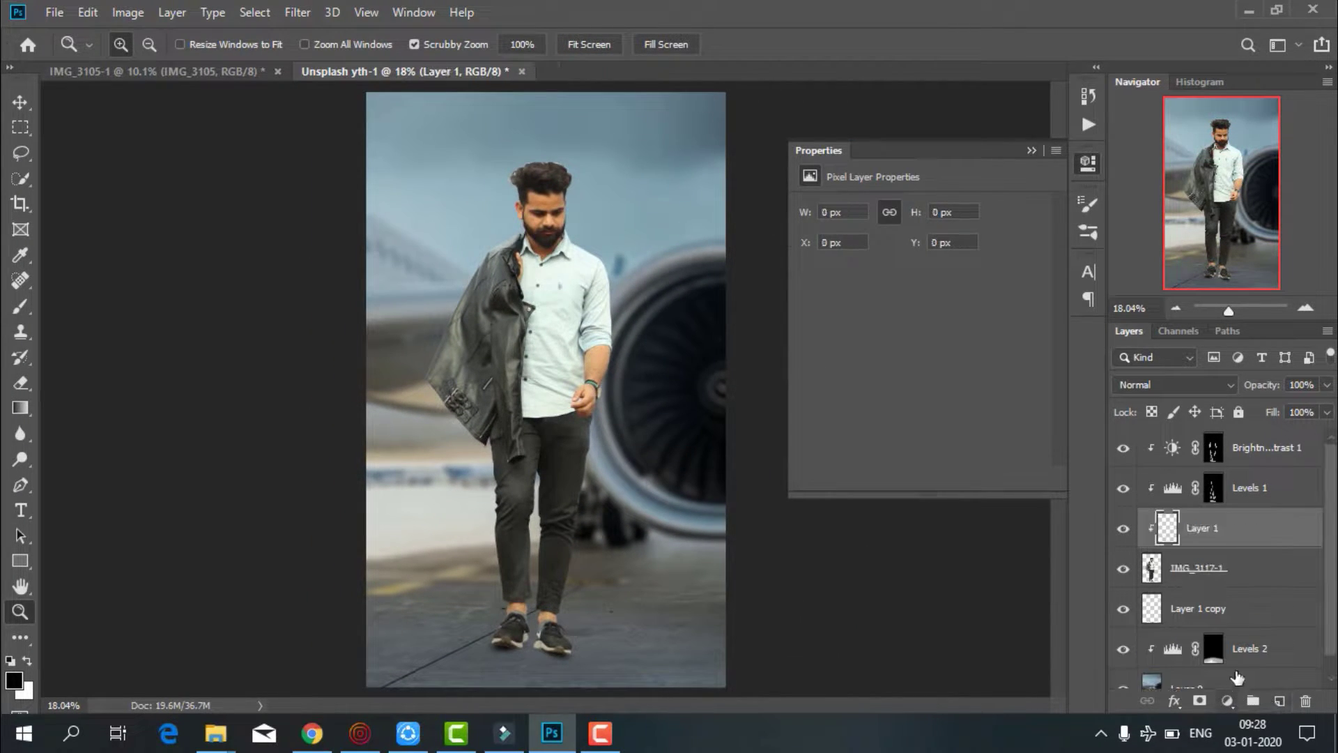
left_click(1151, 386)
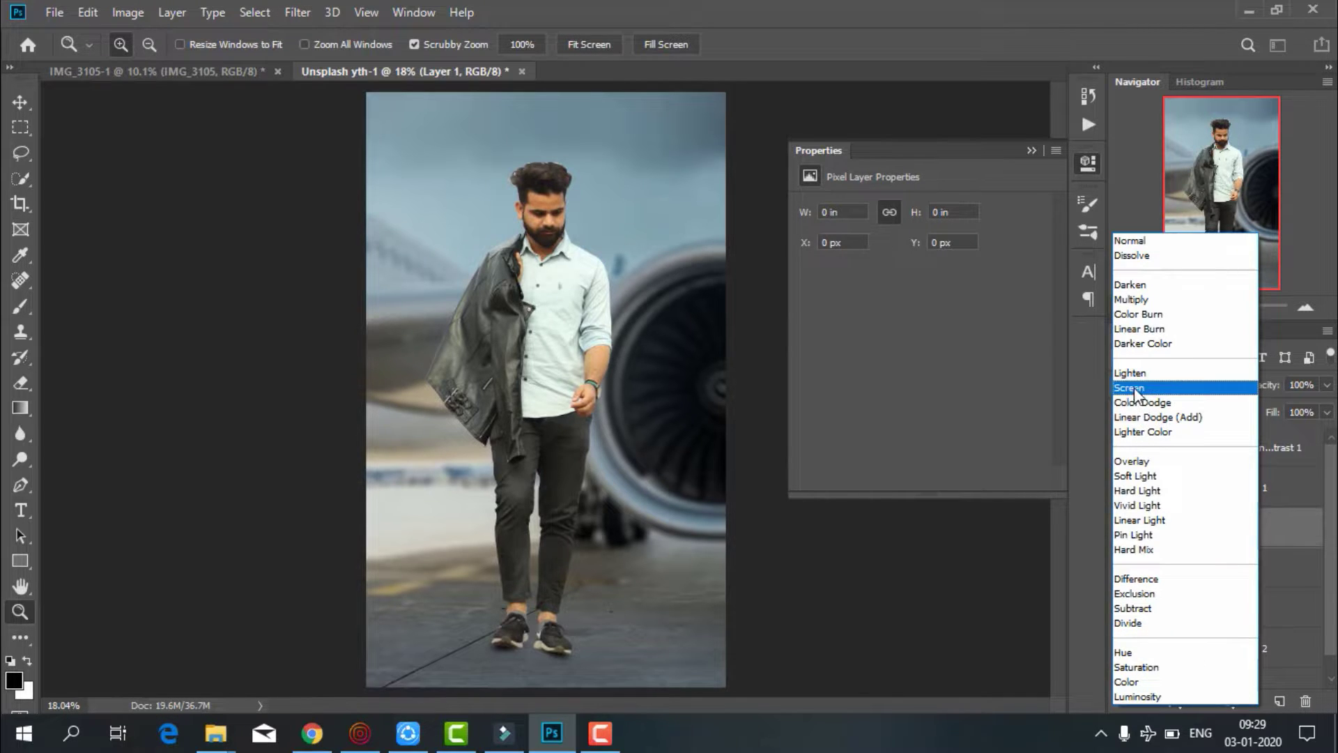
left_click(1130, 462)
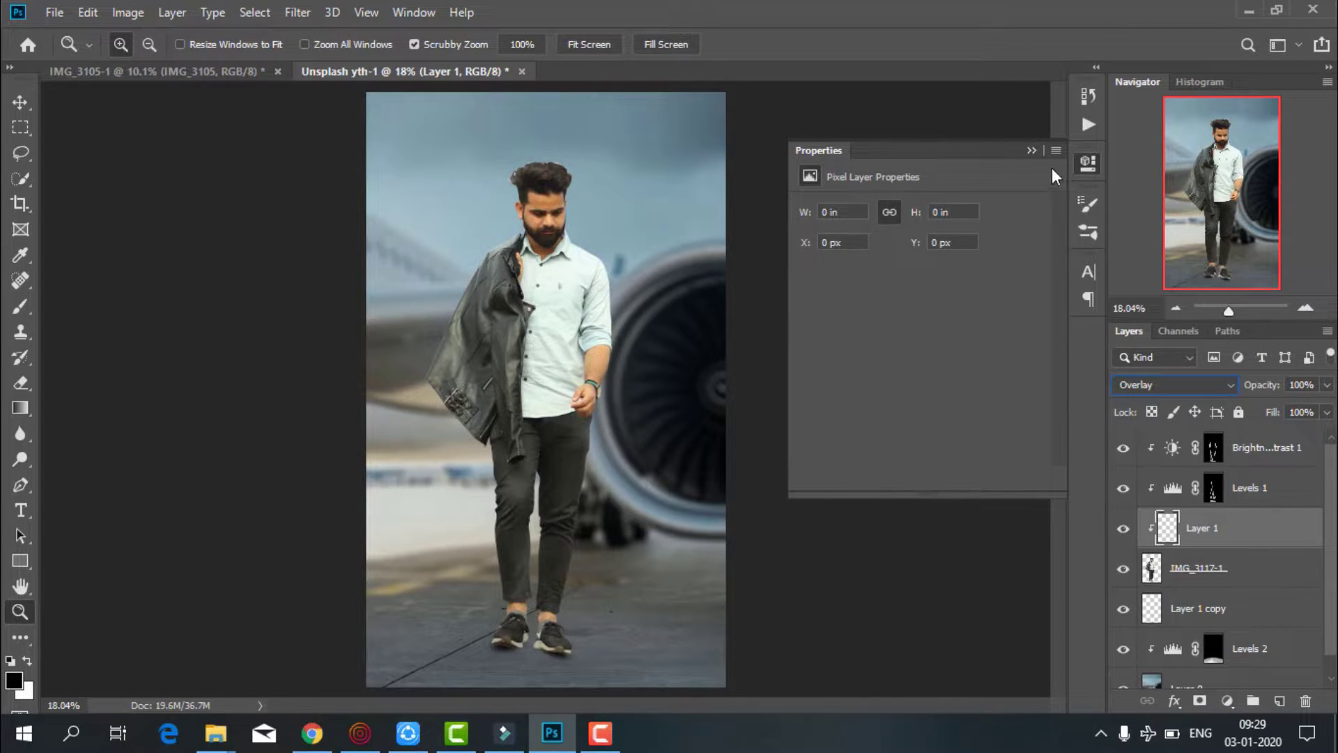
left_click(1030, 151)
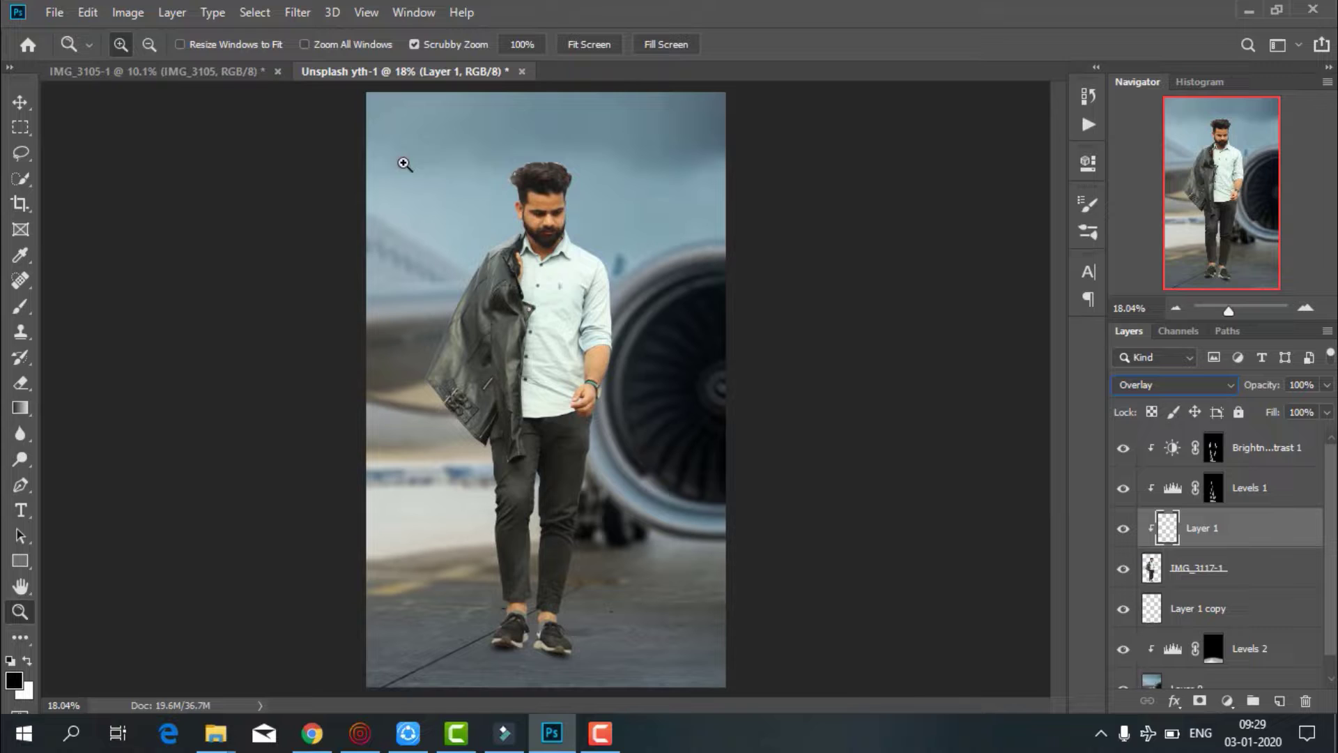
left_click(87, 12)
left_click(177, 314)
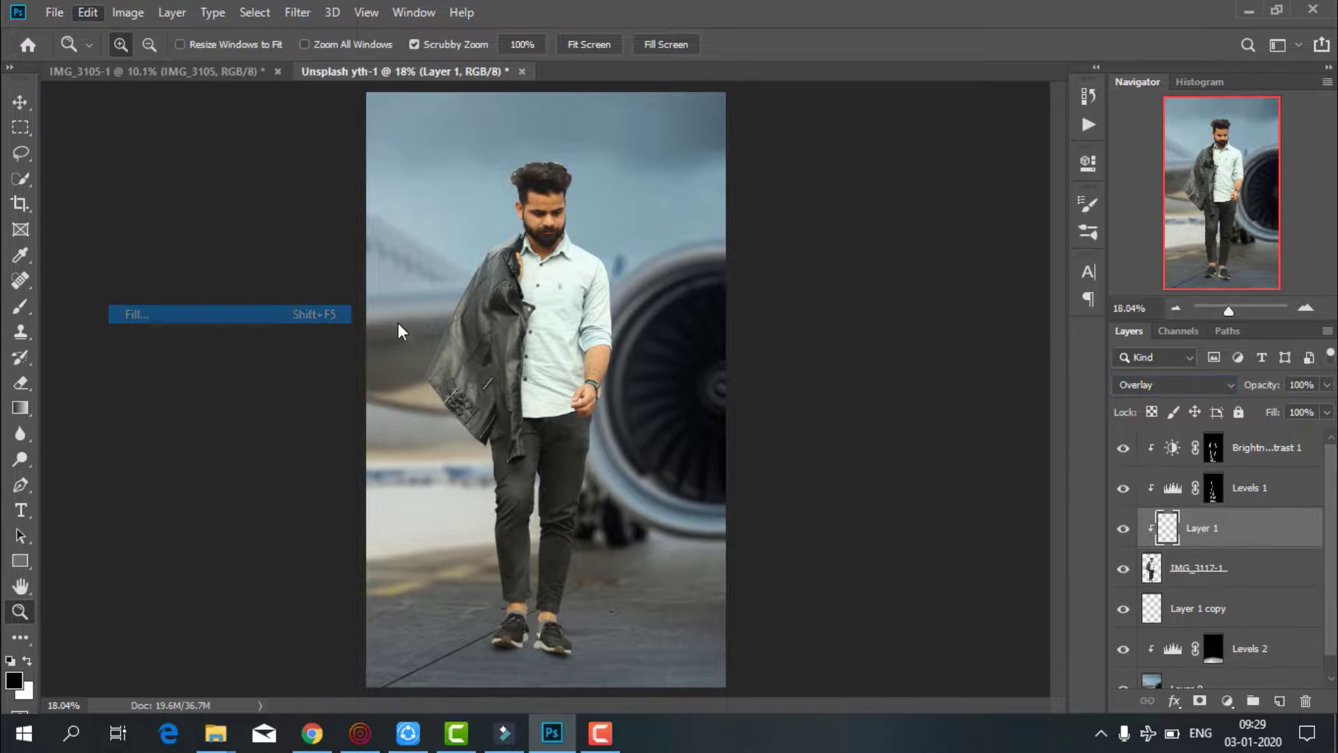
left_click(810, 200)
Dodge the Overlay gray layer to subtly lighten the man's cheek area
key("z")
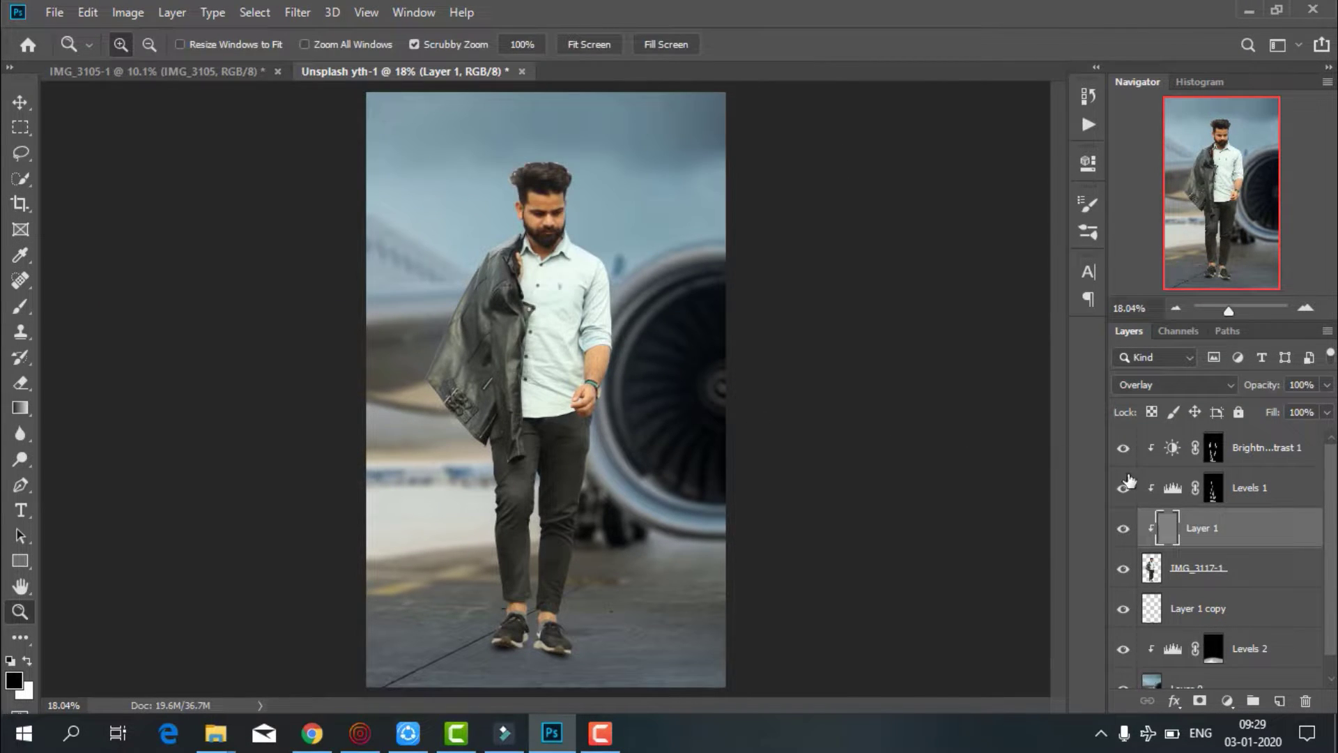
left_click_drag(645, 414, 651, 419)
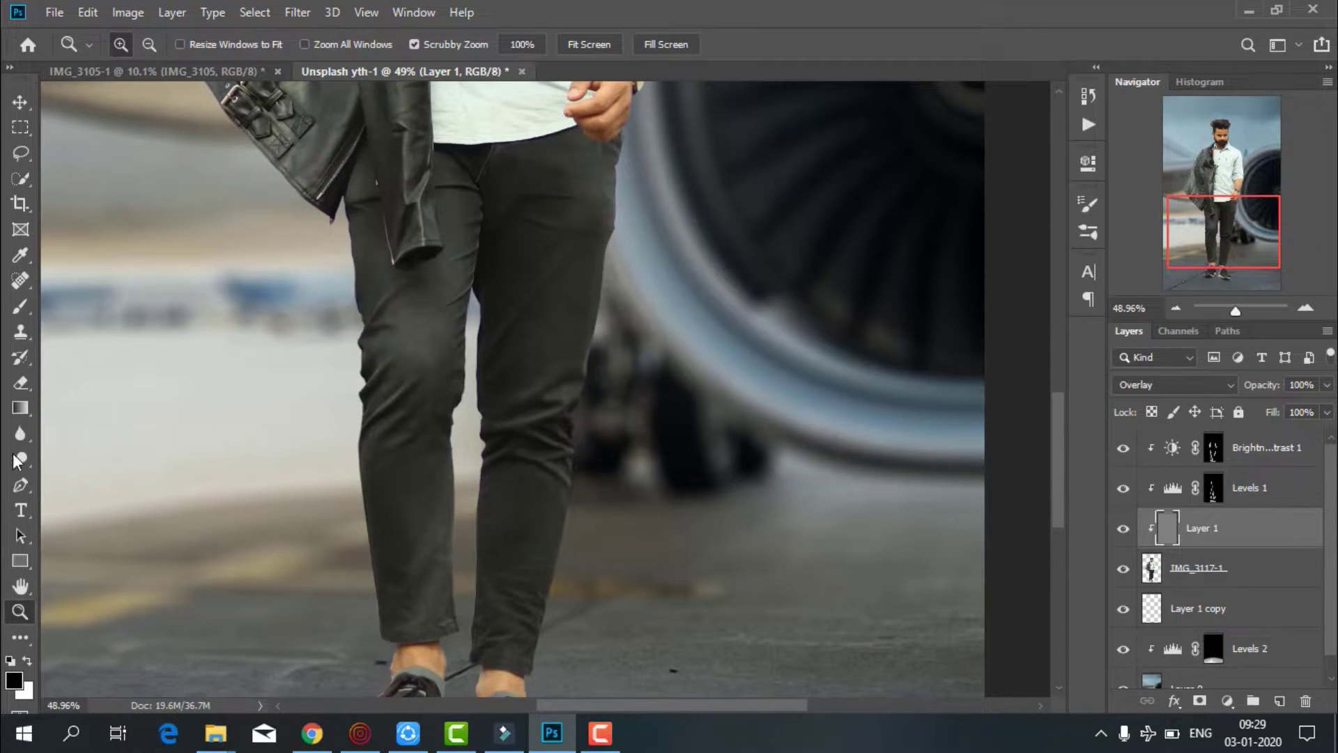
left_click(20, 459)
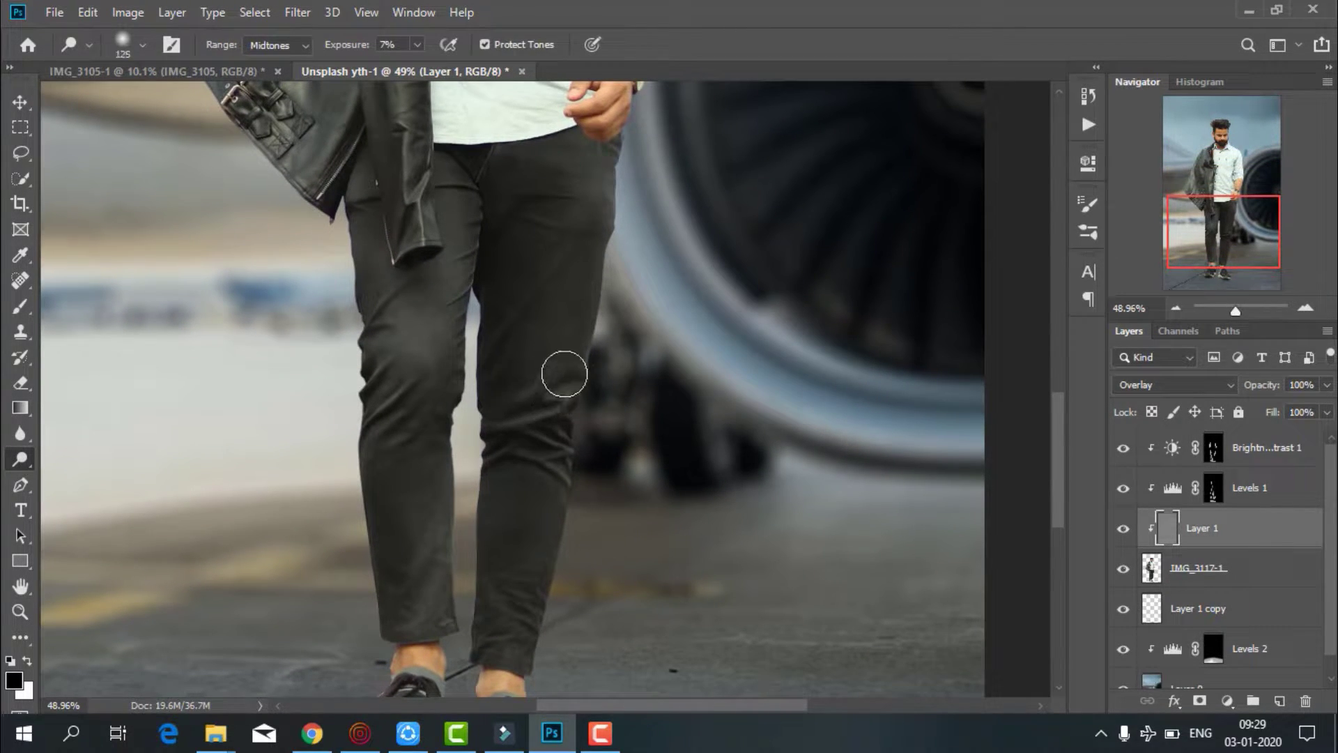
key("bracketright")
key("bracketright")
key("bracketright")
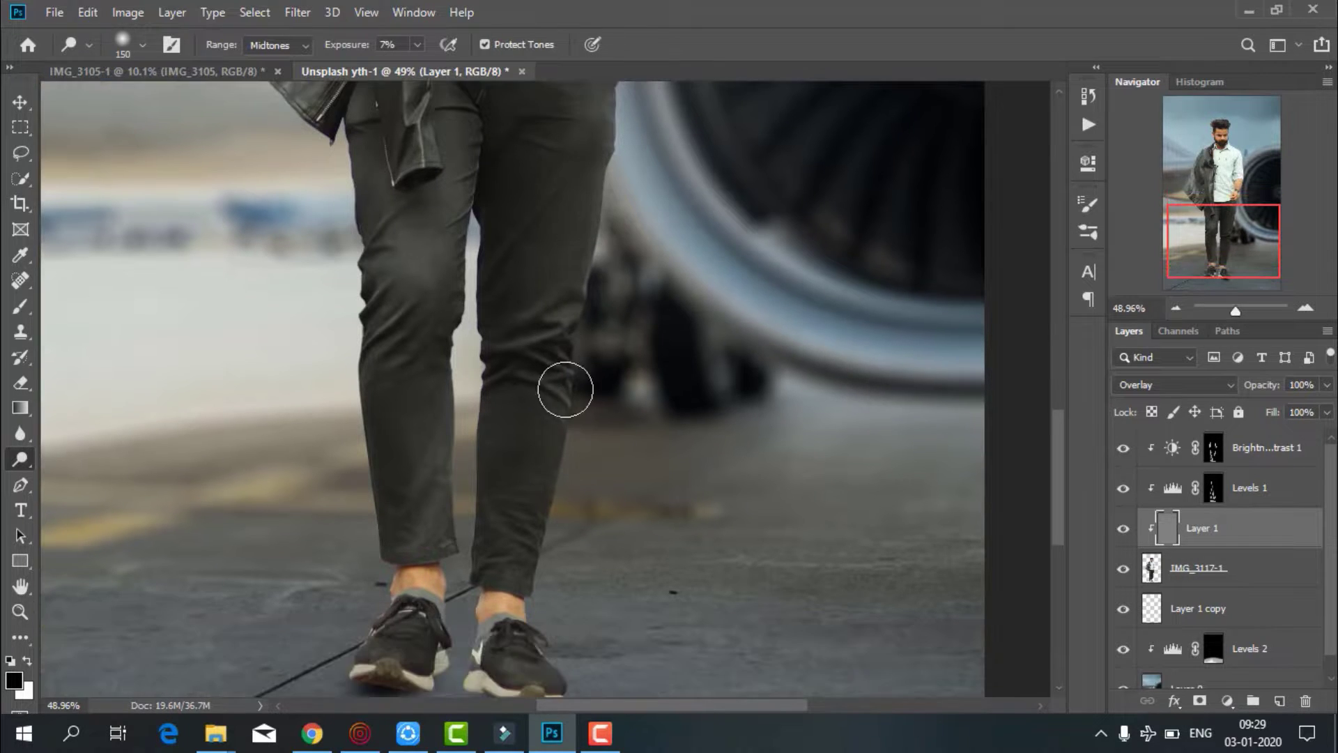
scroll(401, 434, "up", 2)
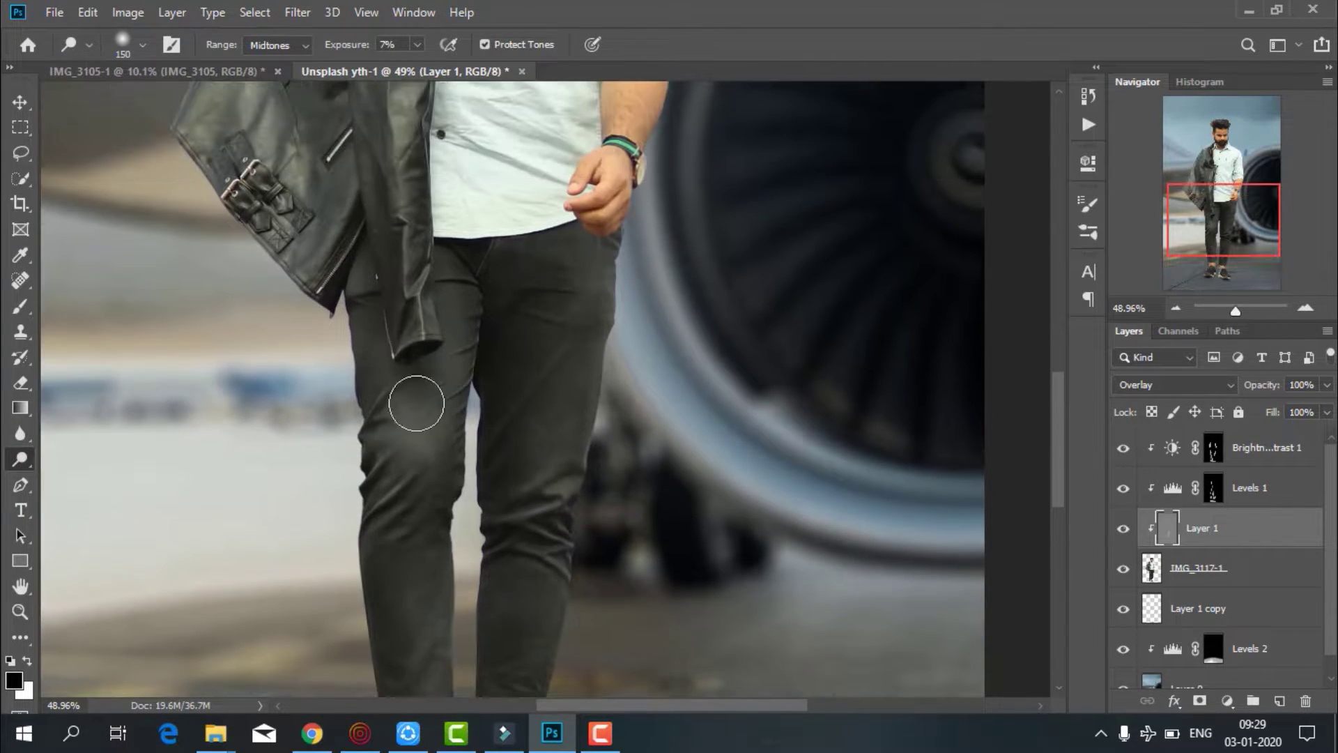
scroll(411, 390, "up", 5)
key("bracketleft")
key("bracketleft")
scroll(298, 415, "up", 1)
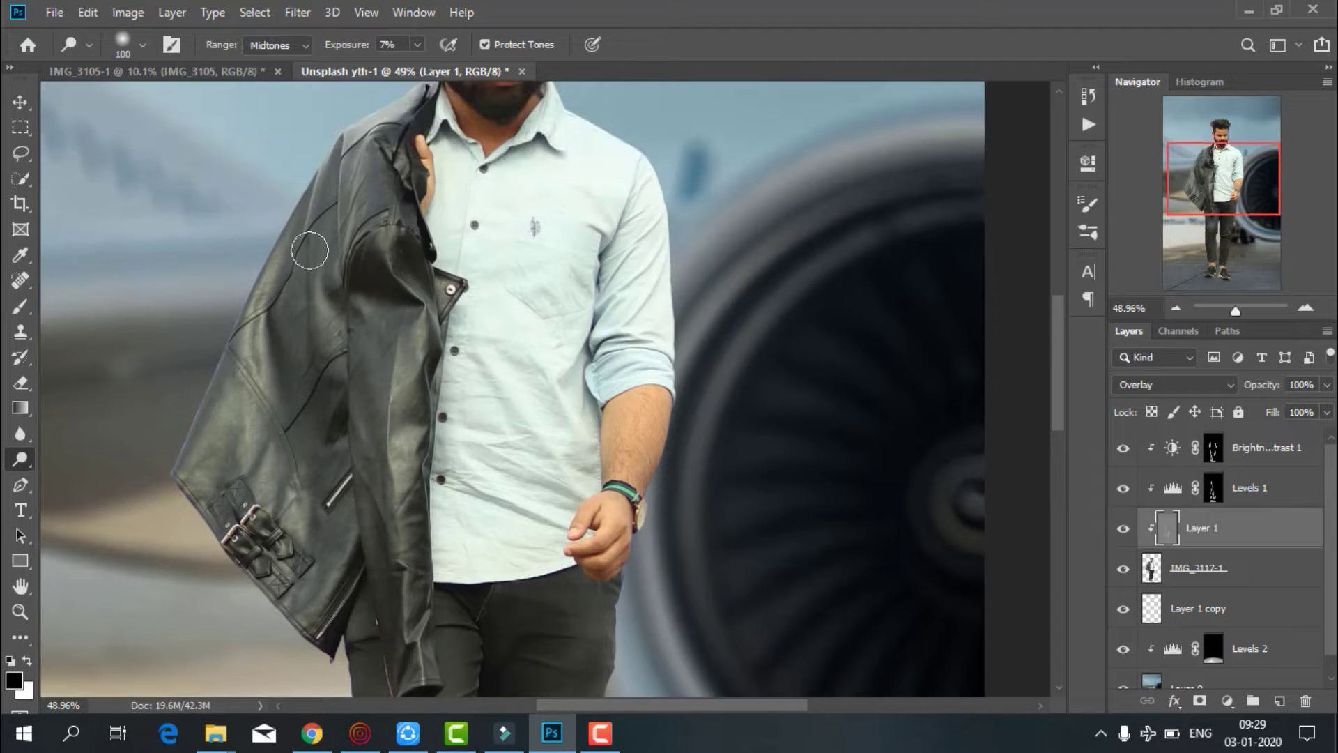
scroll(634, 472, "up", 2)
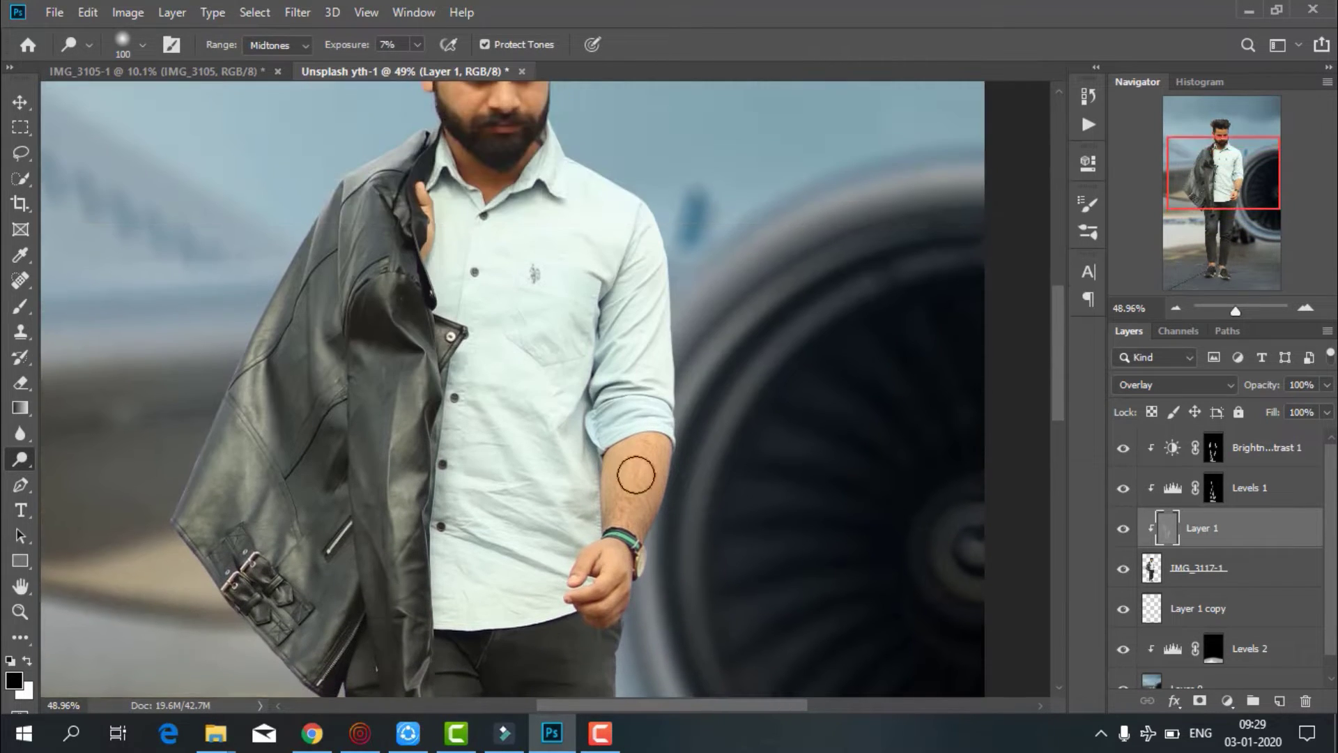
scroll(537, 469, "up", 2)
scroll(543, 349, "up", 2)
key("z")
left_click_drag(548, 275, 592, 277)
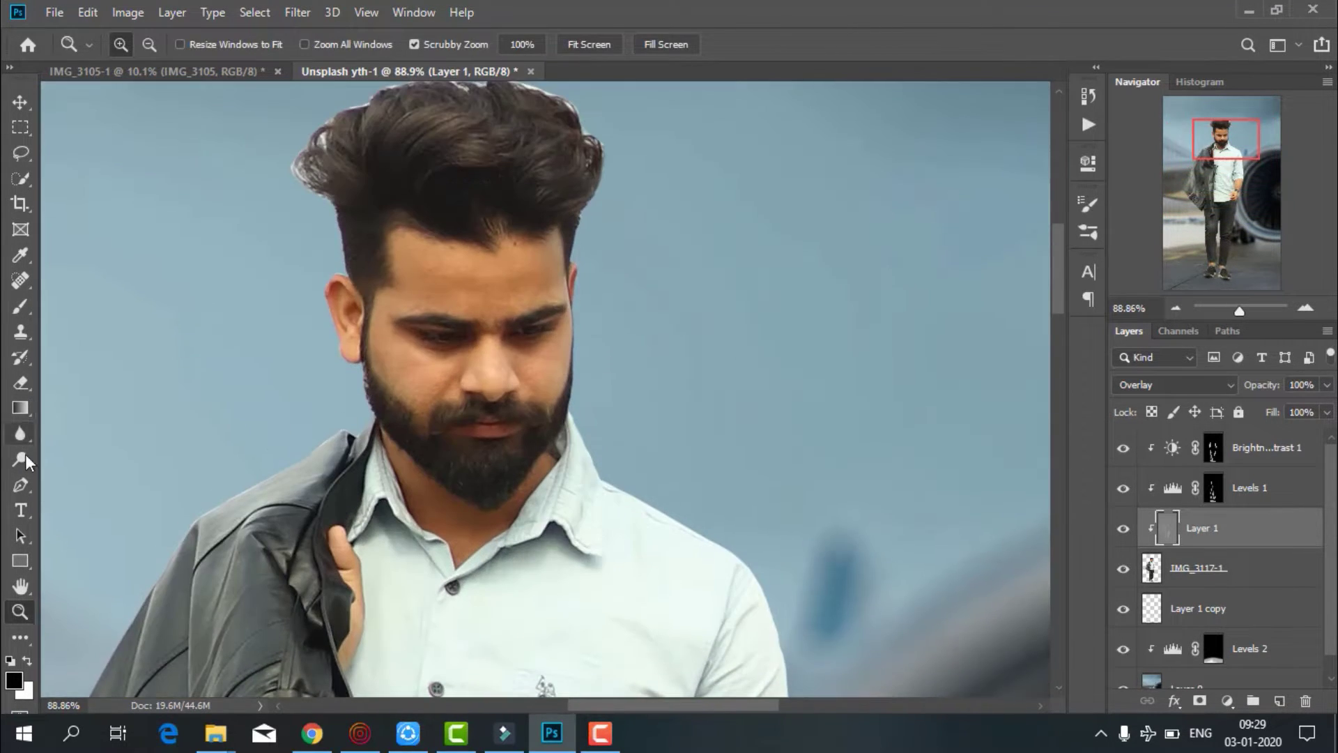
key("o")
left_click_drag(409, 380, 430, 390)
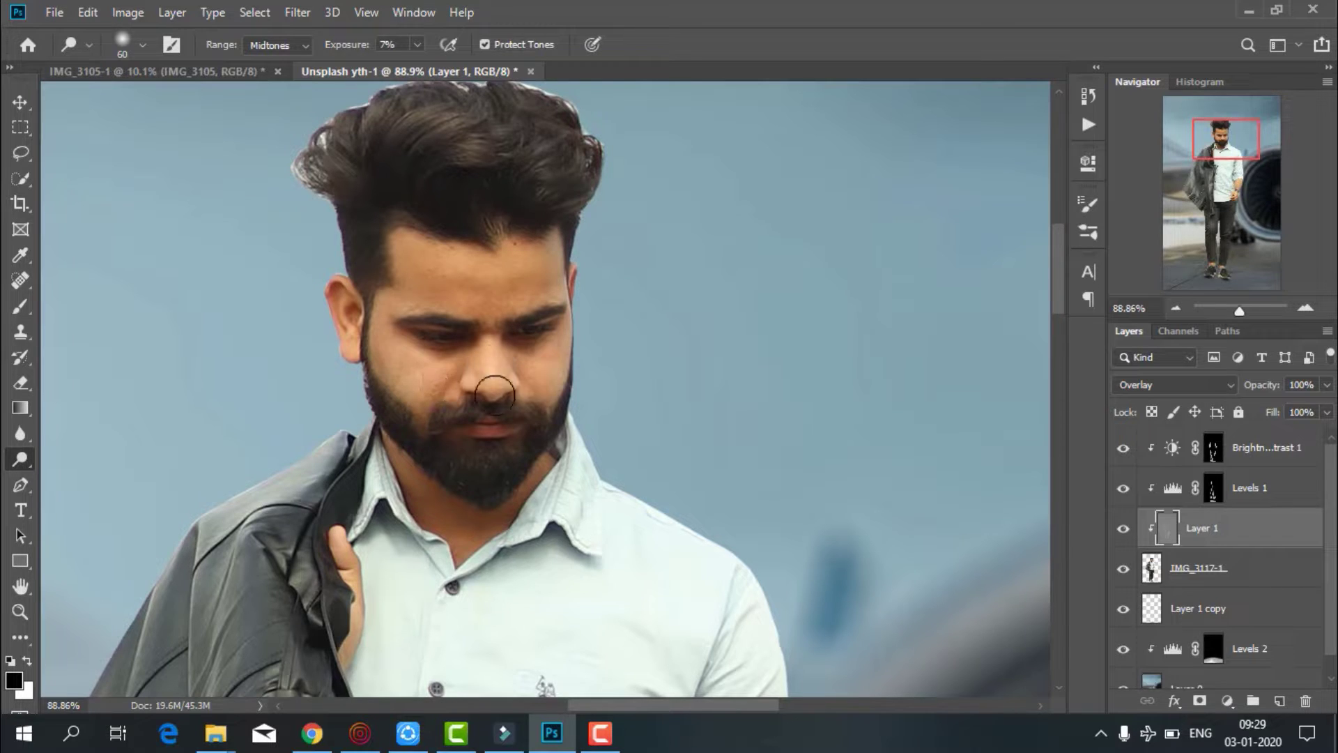
scroll(809, 511, "down", 5)
scroll(705, 532, "down", 8)
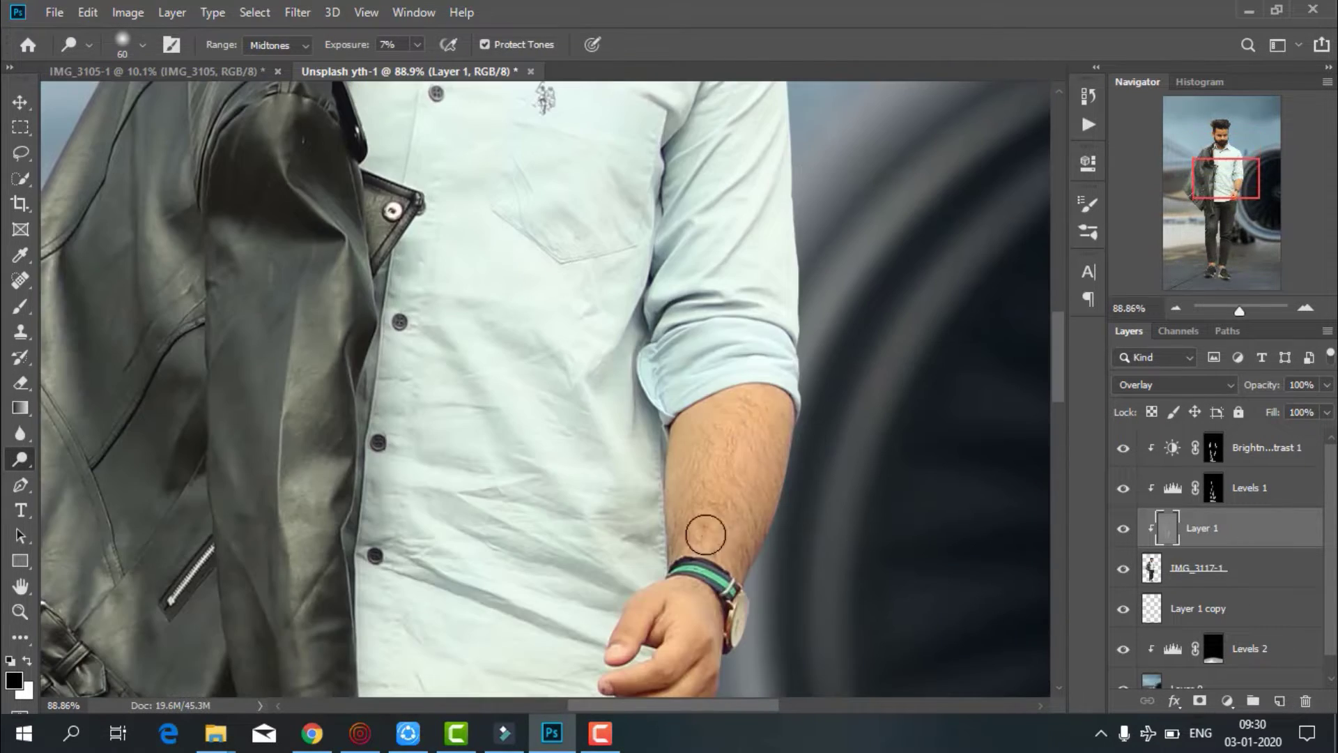
scroll(704, 532, "down", 1)
Burn the ground shadow under the shoes with a slightly larger brush
right_click(21, 461)
left_click(70, 478)
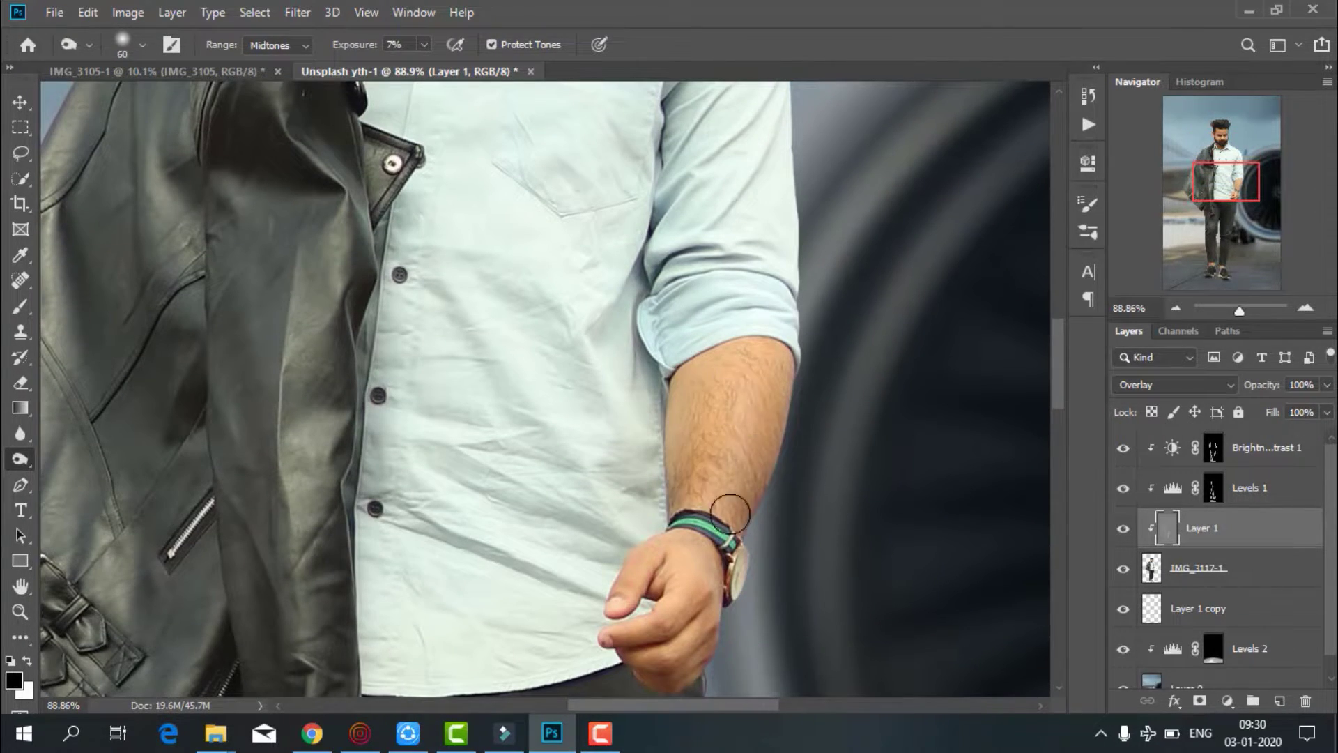
scroll(690, 502, "down", 3)
scroll(665, 497, "down", 5)
scroll(598, 457, "up", 5)
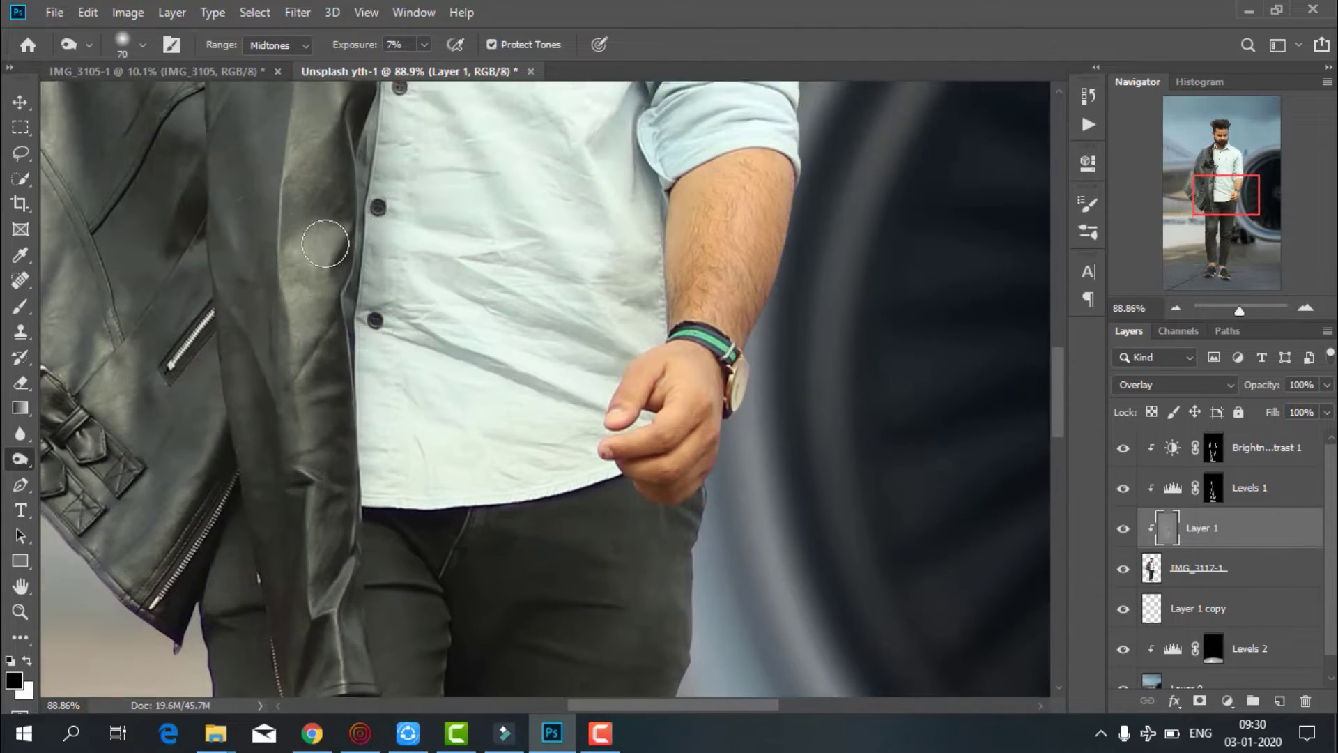
key("bracketright")
scroll(344, 374, "up", 3)
scroll(343, 374, "up", 3)
key("z")
left_click(469, 533, "alt")
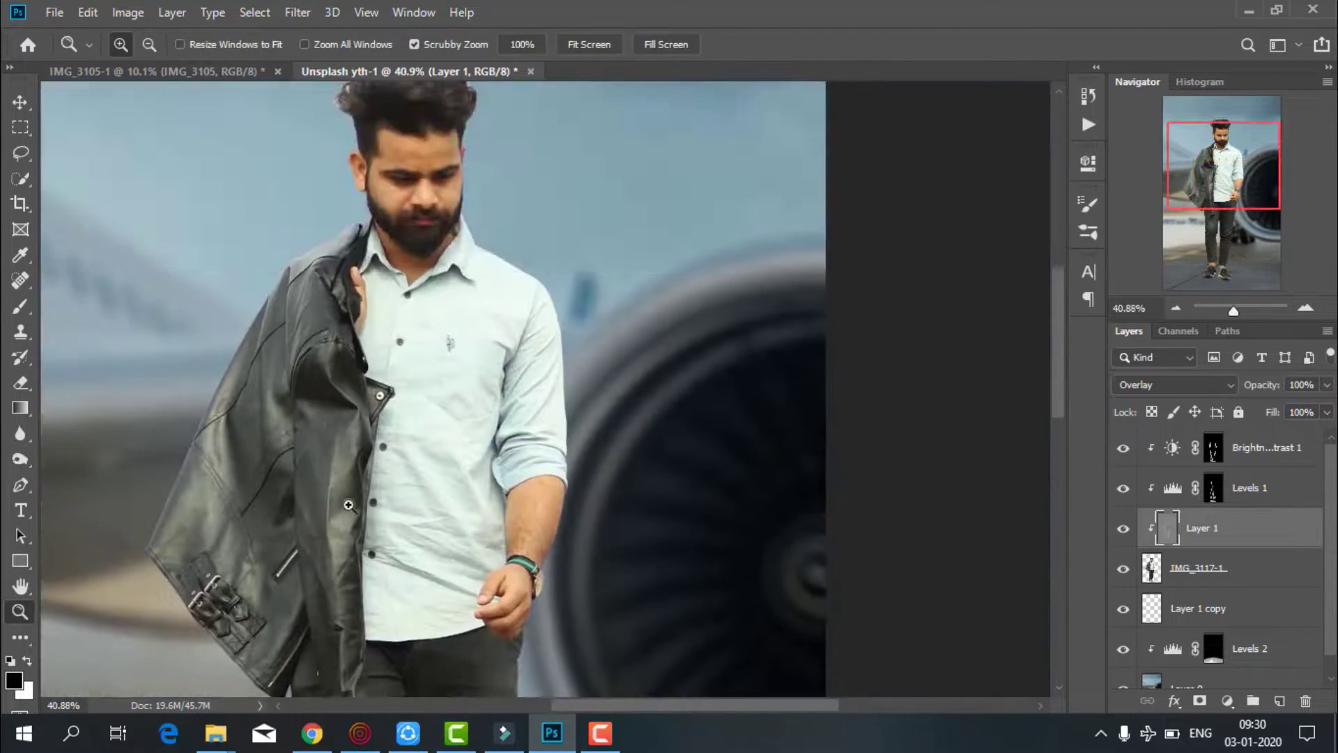
scroll(469, 533, "down", 5)
left_click_drag(470, 533, 509, 533)
key("o")
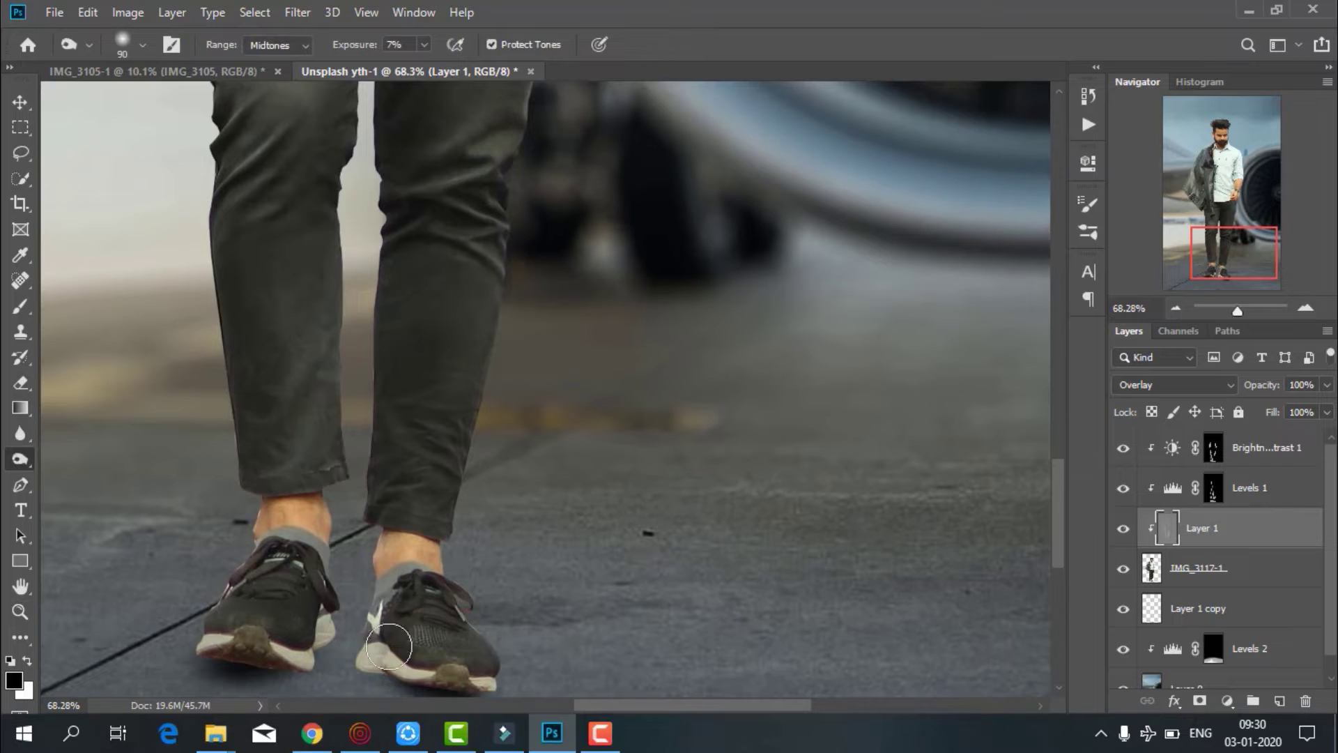
scroll(388, 646, "down", 2)
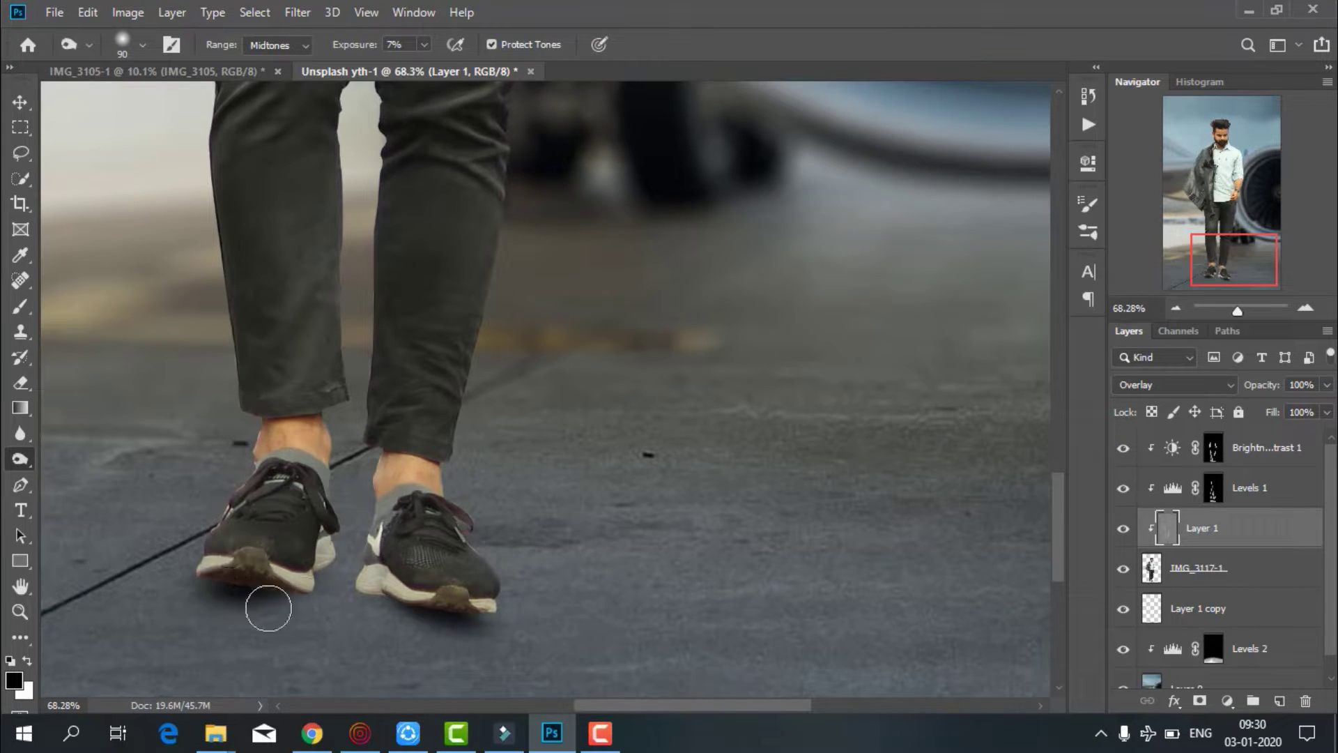
left_click_drag(243, 591, 362, 568)
Dodge with an enlarged brush to brighten highlights along the legs and arm
key("shift+o")
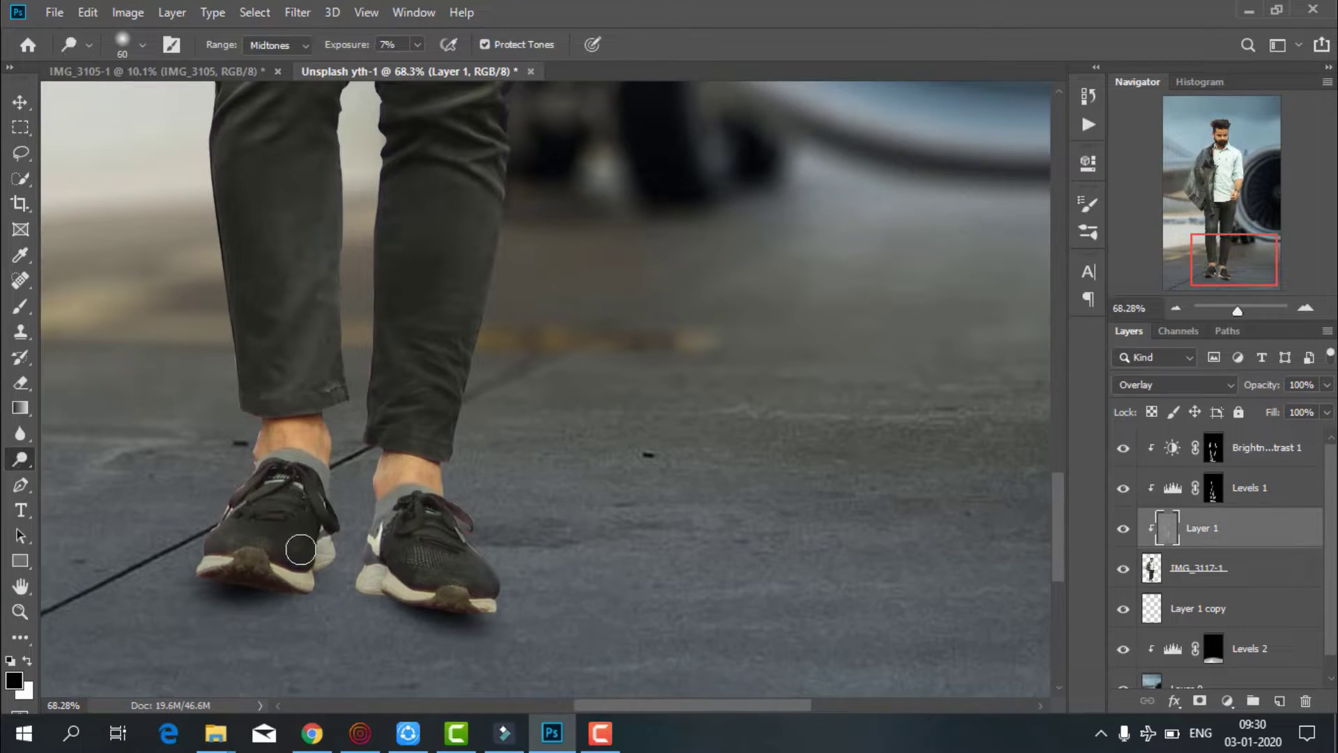
scroll(307, 444, "up", 2)
scroll(390, 488, "up", 1)
key("bracketright")
key("bracketright")
key("bracketright")
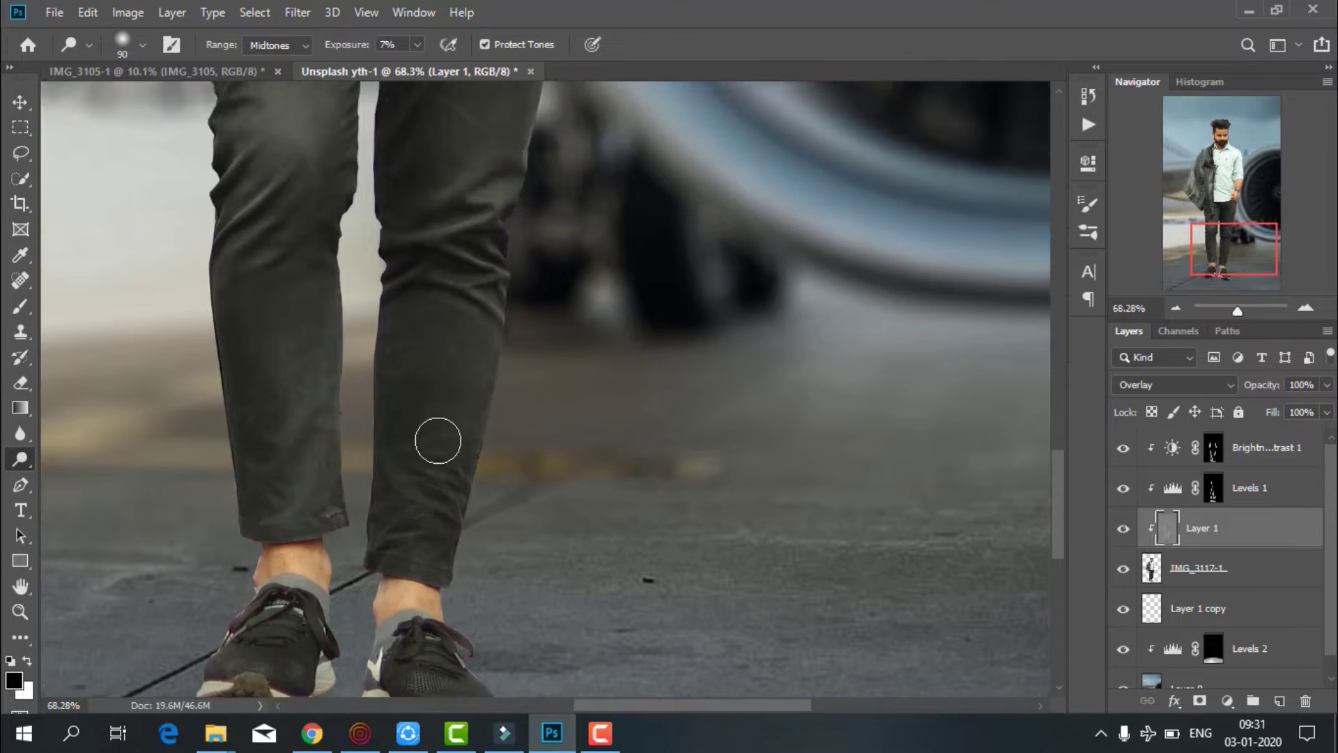
scroll(368, 464, "up", 2)
scroll(406, 487, "up", 2)
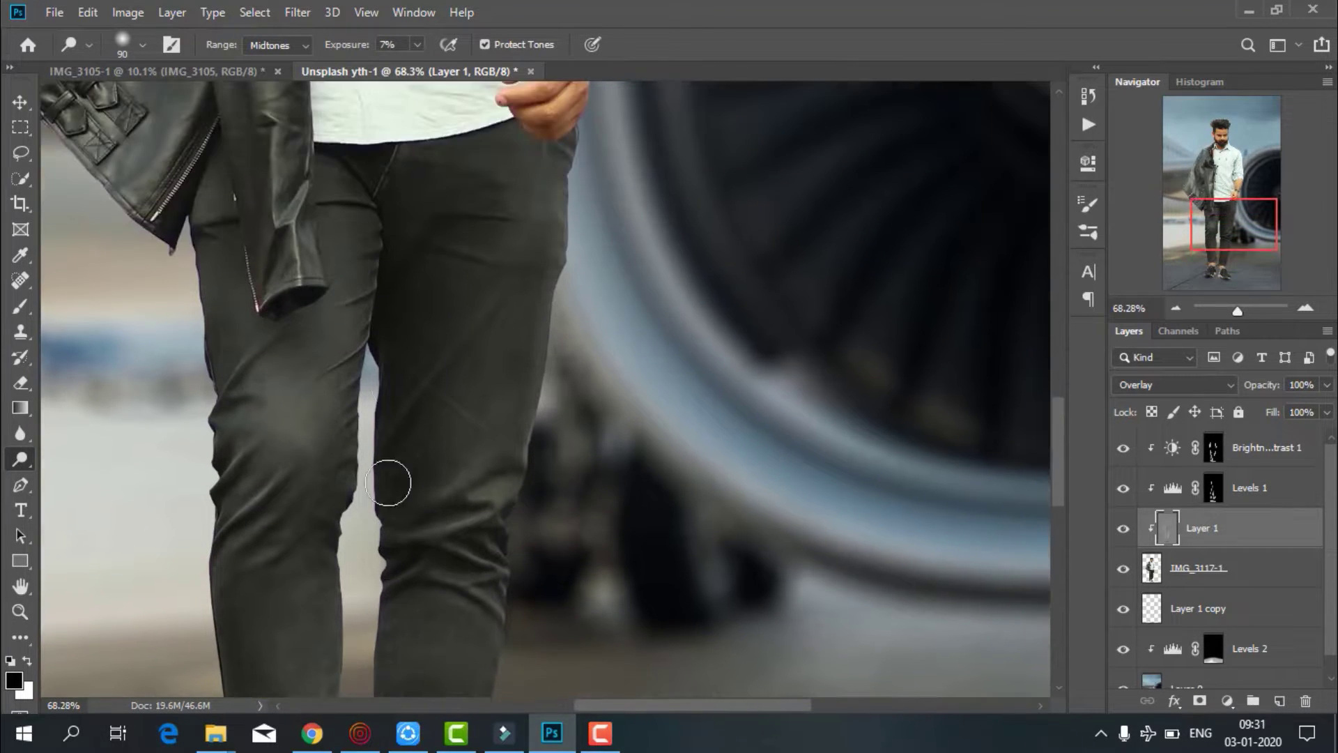
scroll(388, 481, "up", 3)
scroll(209, 553, "up", 1)
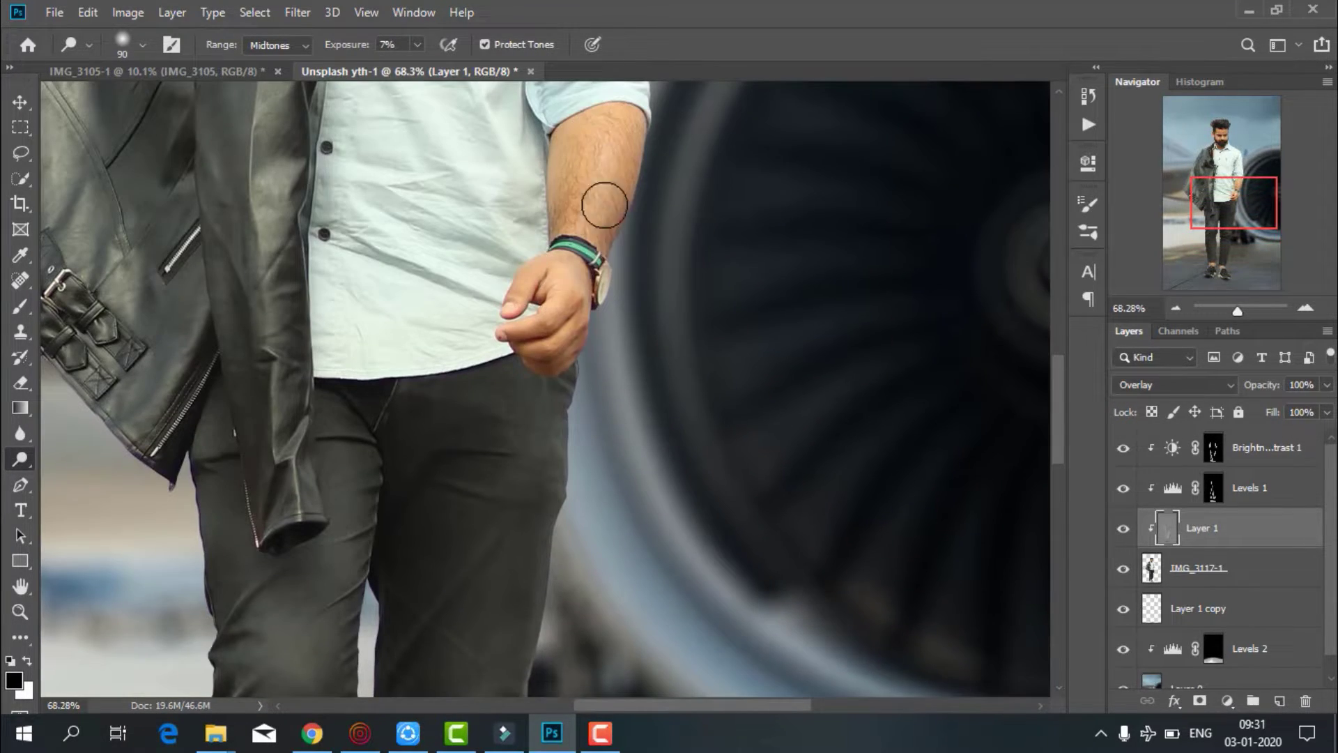
scroll(448, 505, "down", 7)
scroll(448, 505, "down", 4)
Target the IMG_3117-1 layer and pick the Blur tool with a smaller brush
key("z")
left_click_drag(327, 509, 658, 527)
left_click(1146, 568)
left_click_drag(307, 453, 253, 391)
key("r")
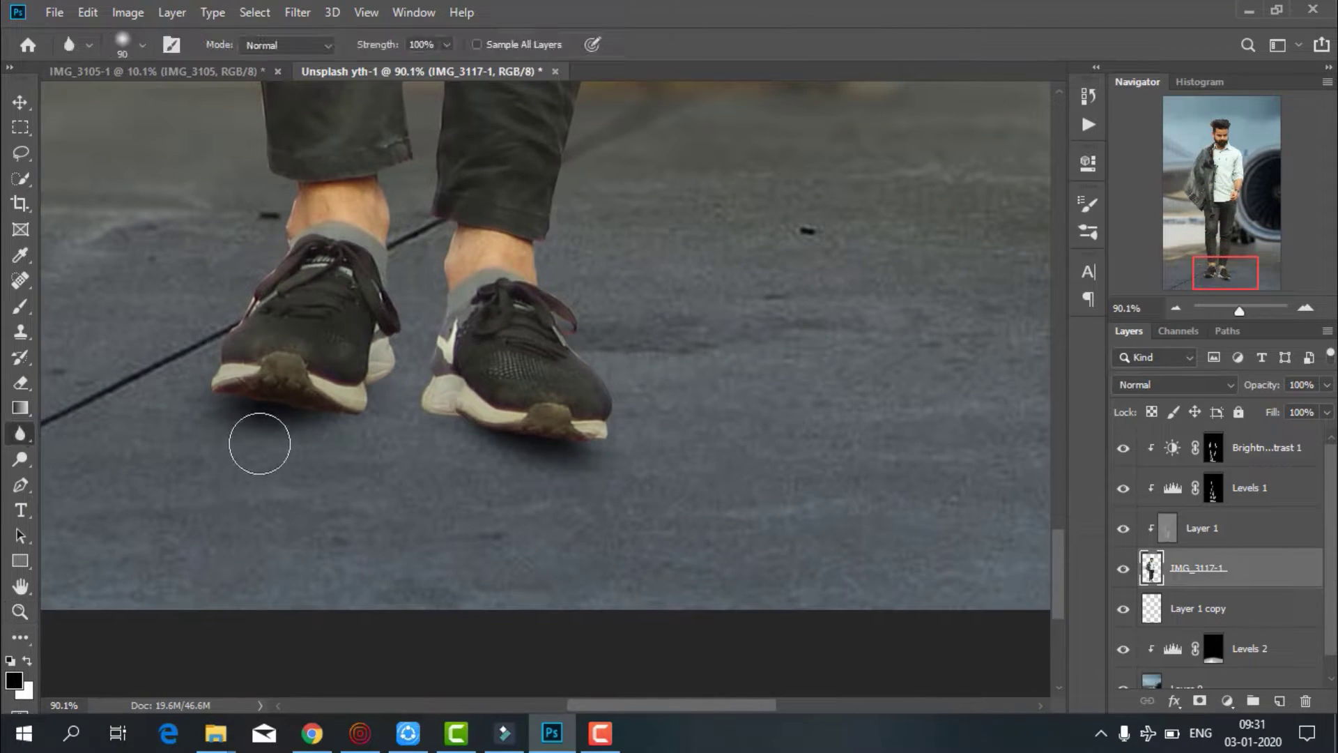
key("bracketleft")
key("bracketleft")
Blur the trouser, arm and face edges, then erase stray fringe around the hair
scroll(532, 499, "up", 3)
scroll(488, 453, "up", 2)
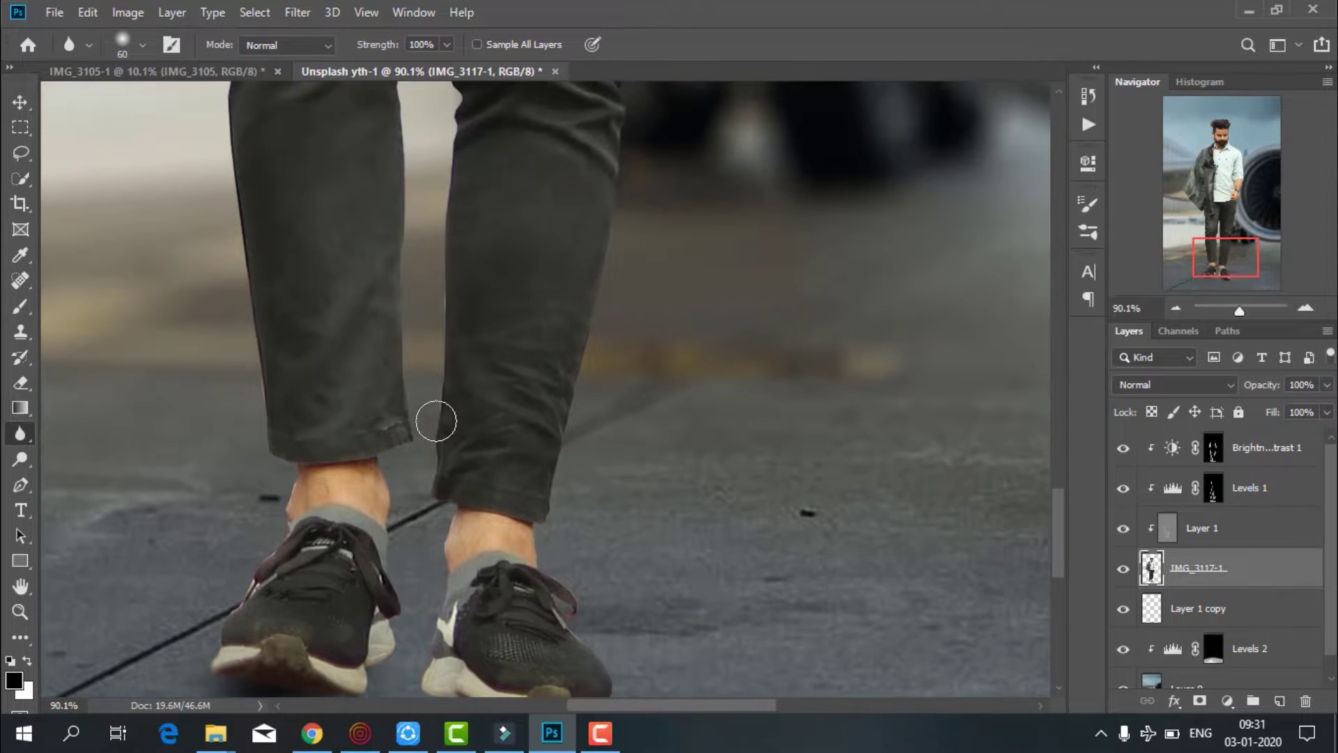
scroll(472, 308, "up", 2)
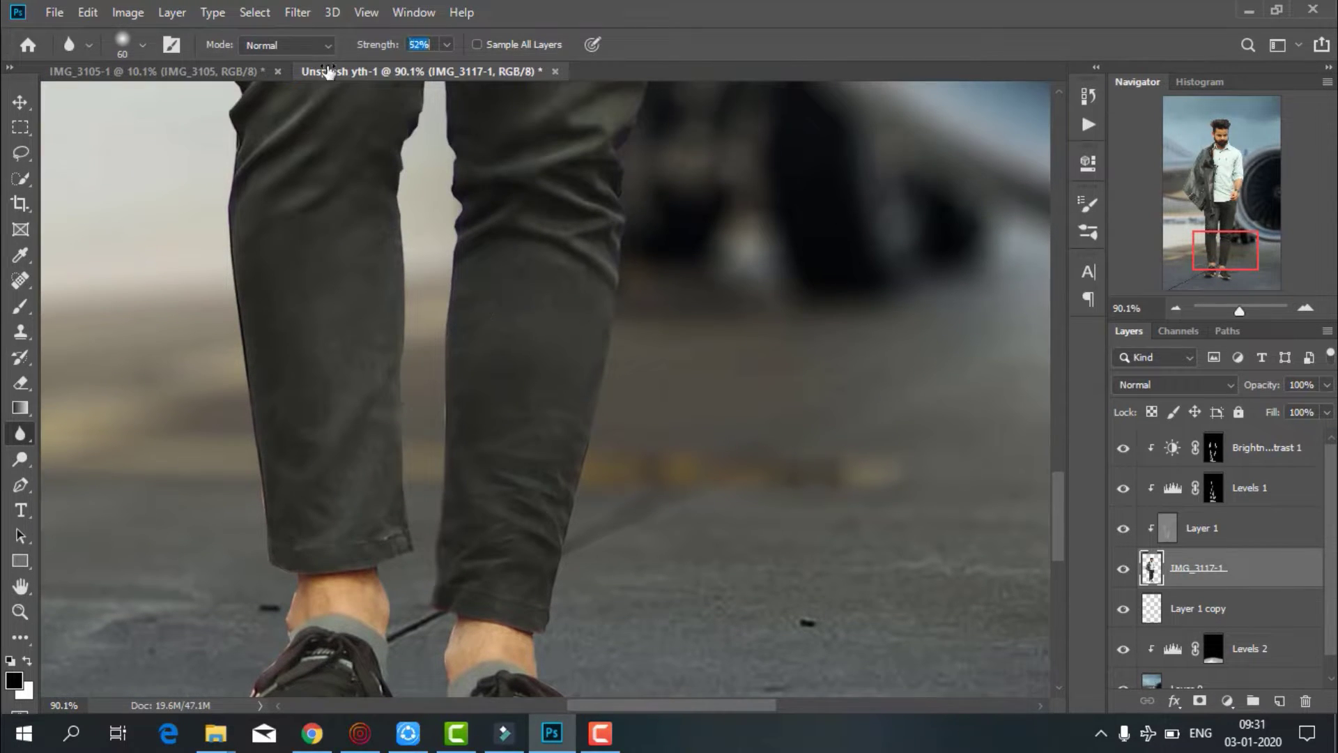
scroll(627, 349, "up", 4)
scroll(765, 511, "up", 3)
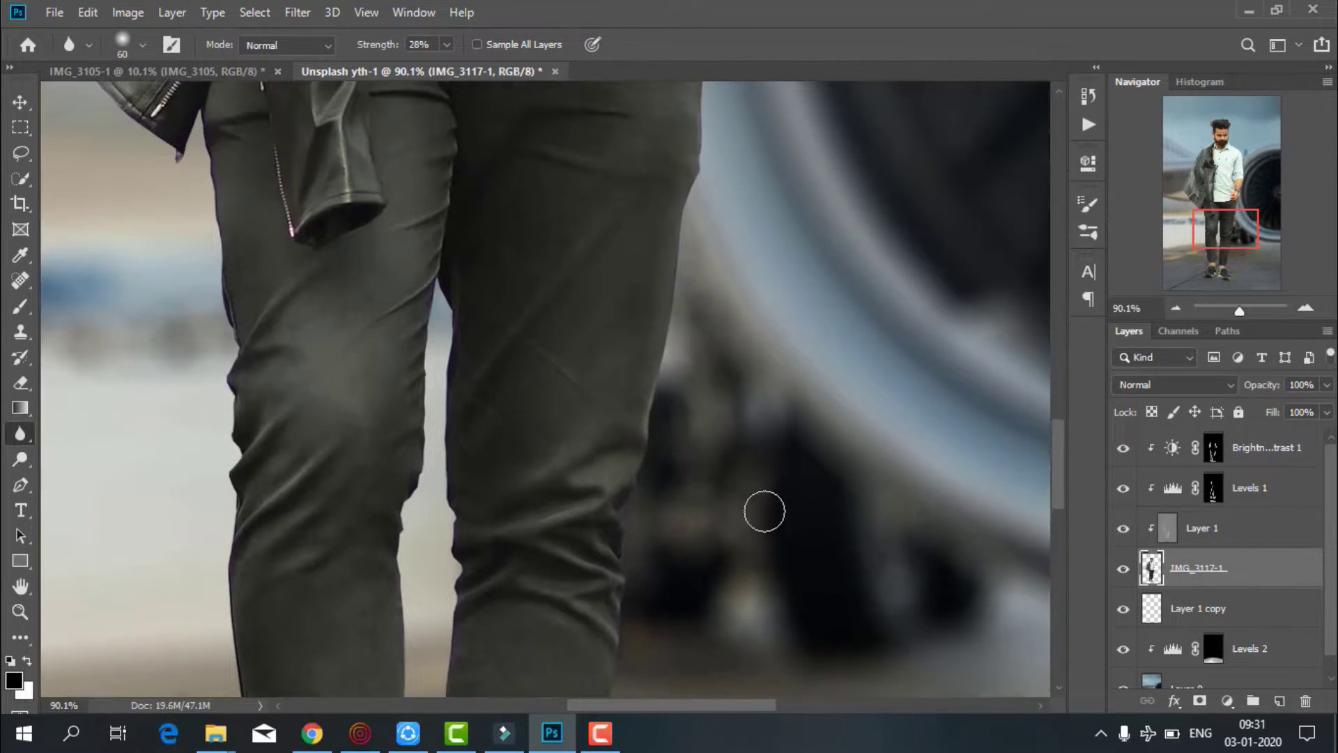
scroll(627, 453, "up", 2)
scroll(349, 377, "up", 2)
scroll(753, 305, "up", 5)
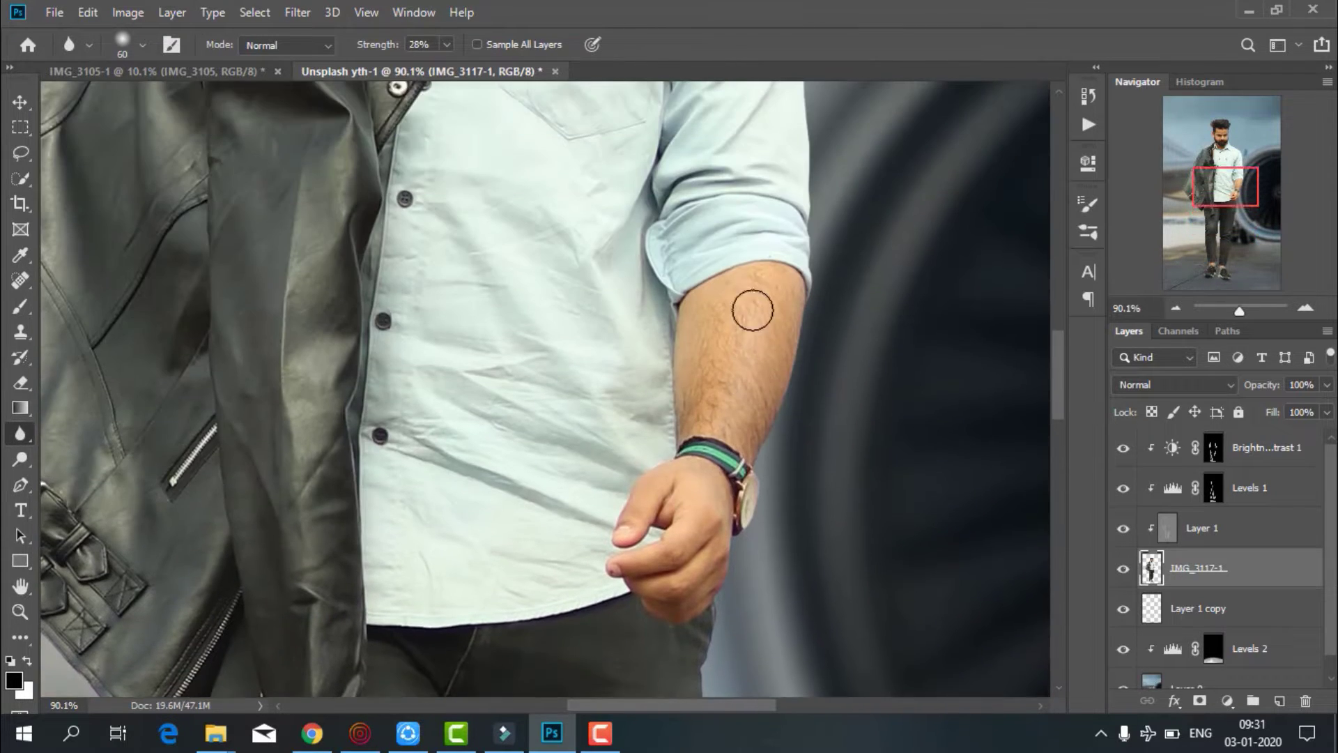
scroll(827, 350, "up", 3)
scroll(764, 350, "up", 3)
scroll(697, 345, "up", 1)
scroll(353, 313, "up", 1)
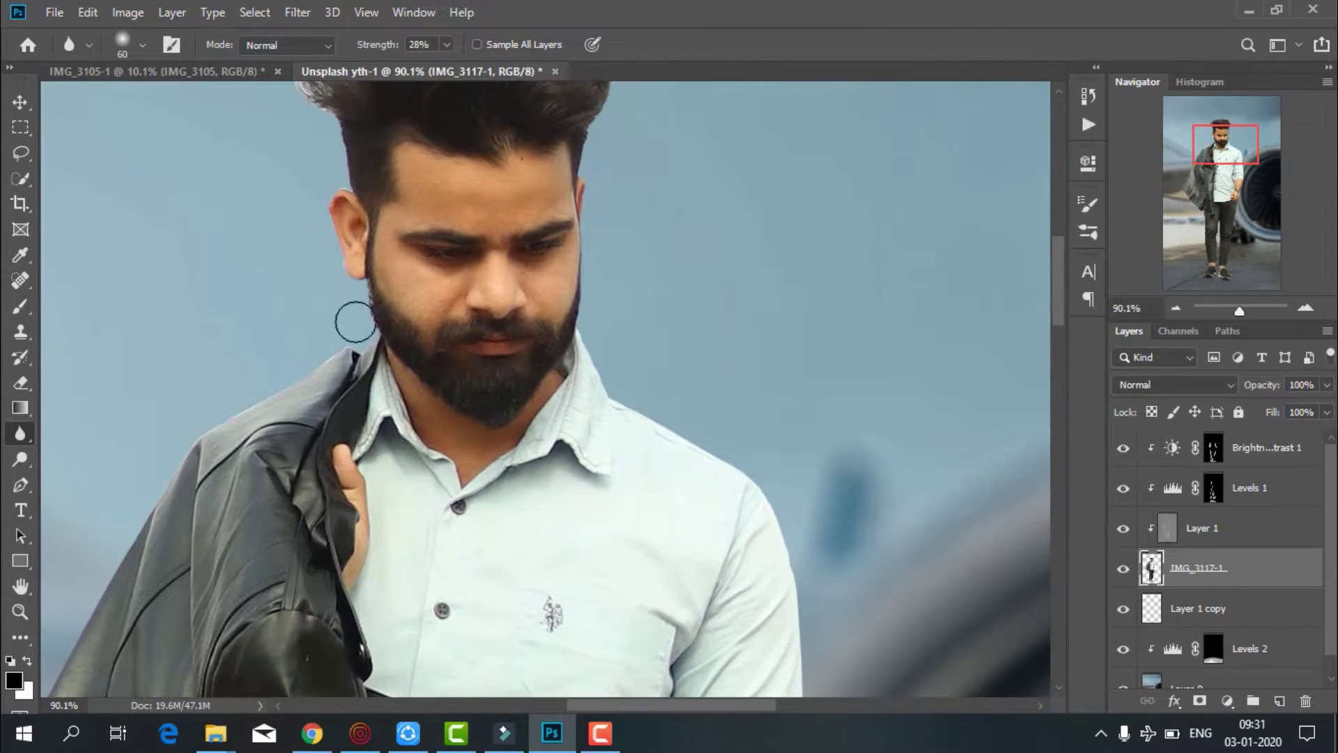
scroll(323, 224, "up", 2)
left_click(20, 382)
scroll(190, 289, "up", 3)
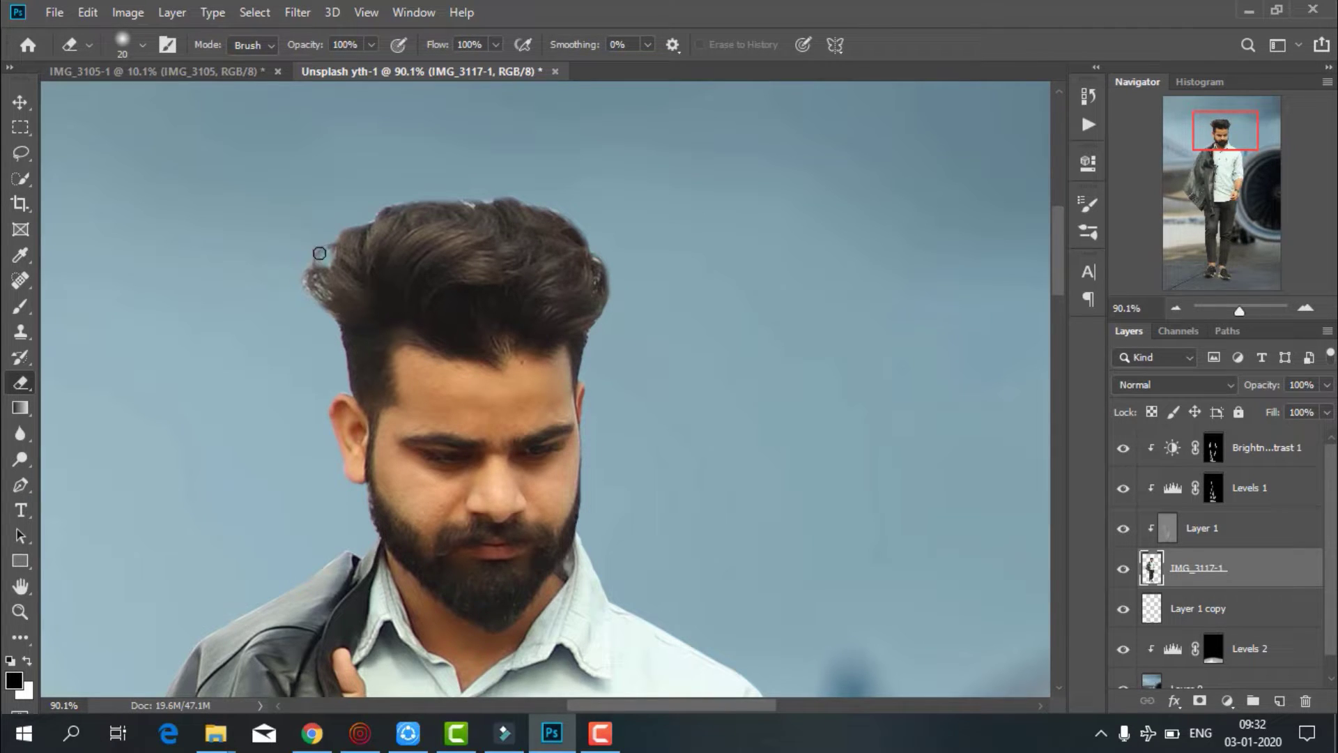
Smudge hair strands outward on the left, top and right of the head
scroll(309, 347, "up", 1)
left_click(20, 433)
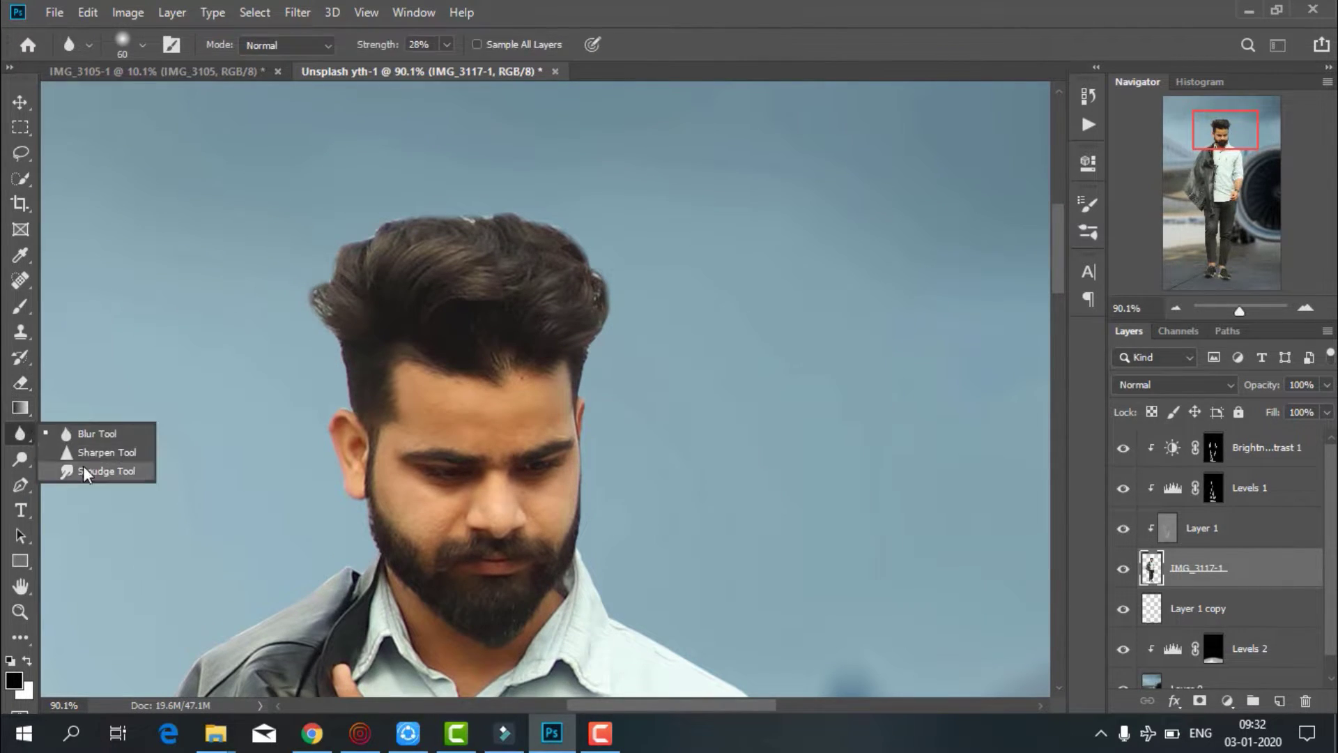
left_click(70, 471)
left_click_drag(349, 326, 314, 297)
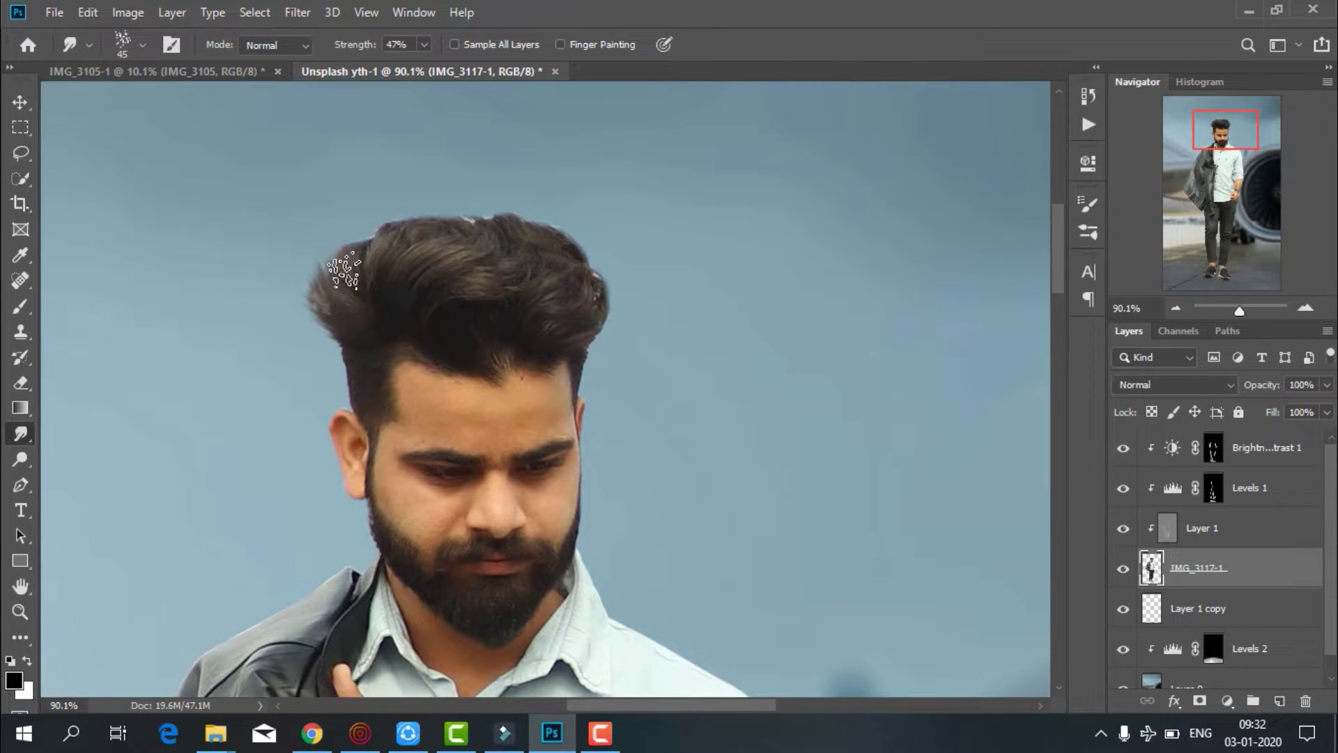
mouse_move(436, 223)
left_mouse_down()
mouse_move(532, 209)
mouse_move(479, 233)
mouse_move(568, 323)
mouse_move(536, 283)
mouse_move(397, 308)
mouse_move(499, 299)
mouse_move(555, 331)
mouse_move(478, 290)
mouse_move(379, 275)
mouse_move(308, 224)
mouse_move(370, 365)
left_mouse_up()
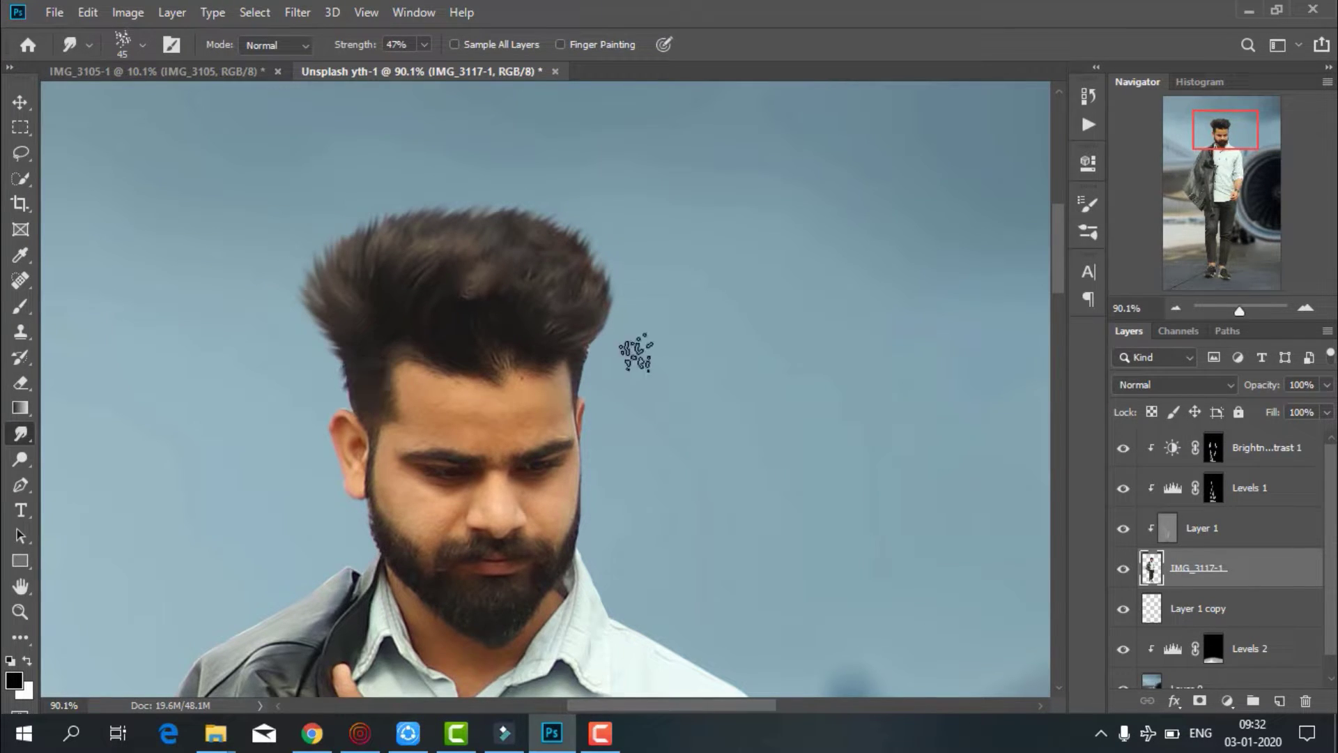
Blend the face, shirt and trousers with an enlarged Mixer Brush
right_click(22, 309)
left_click(104, 302)
right_click(21, 309)
left_click(105, 362)
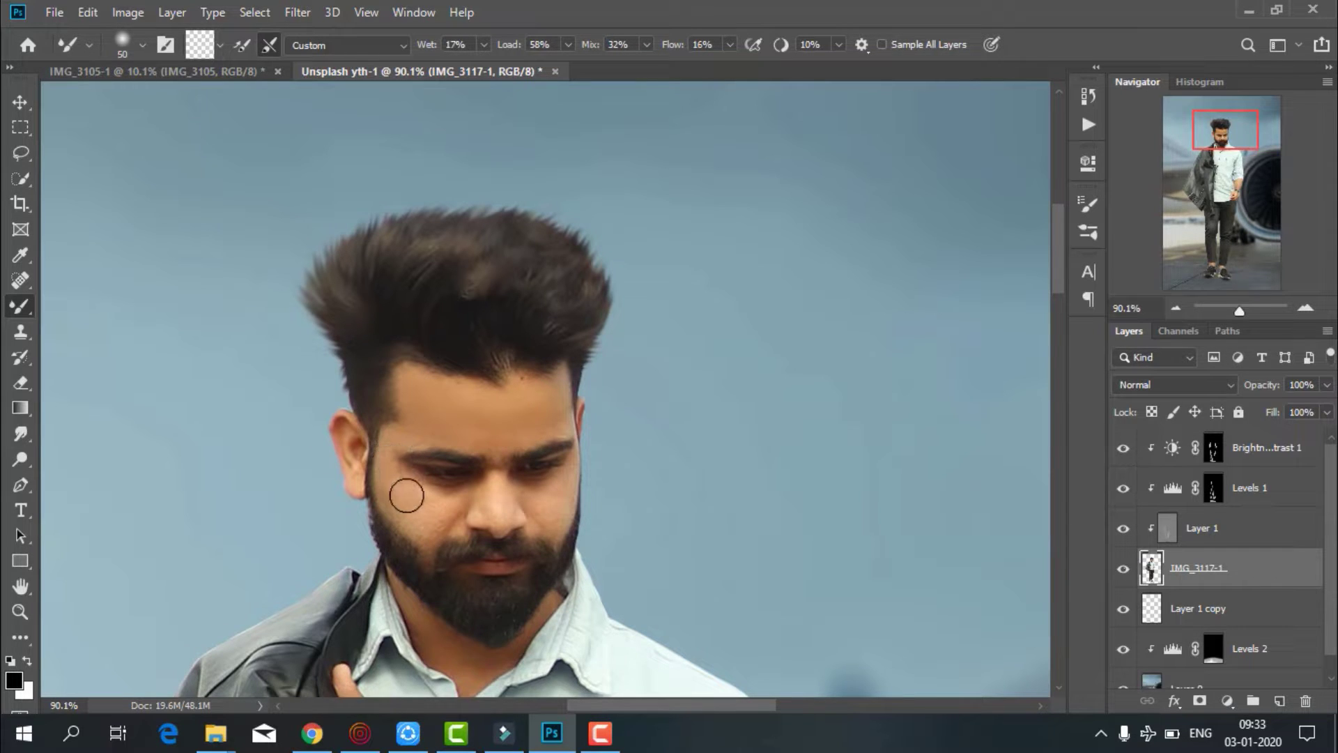
scroll(580, 490, "down", 2)
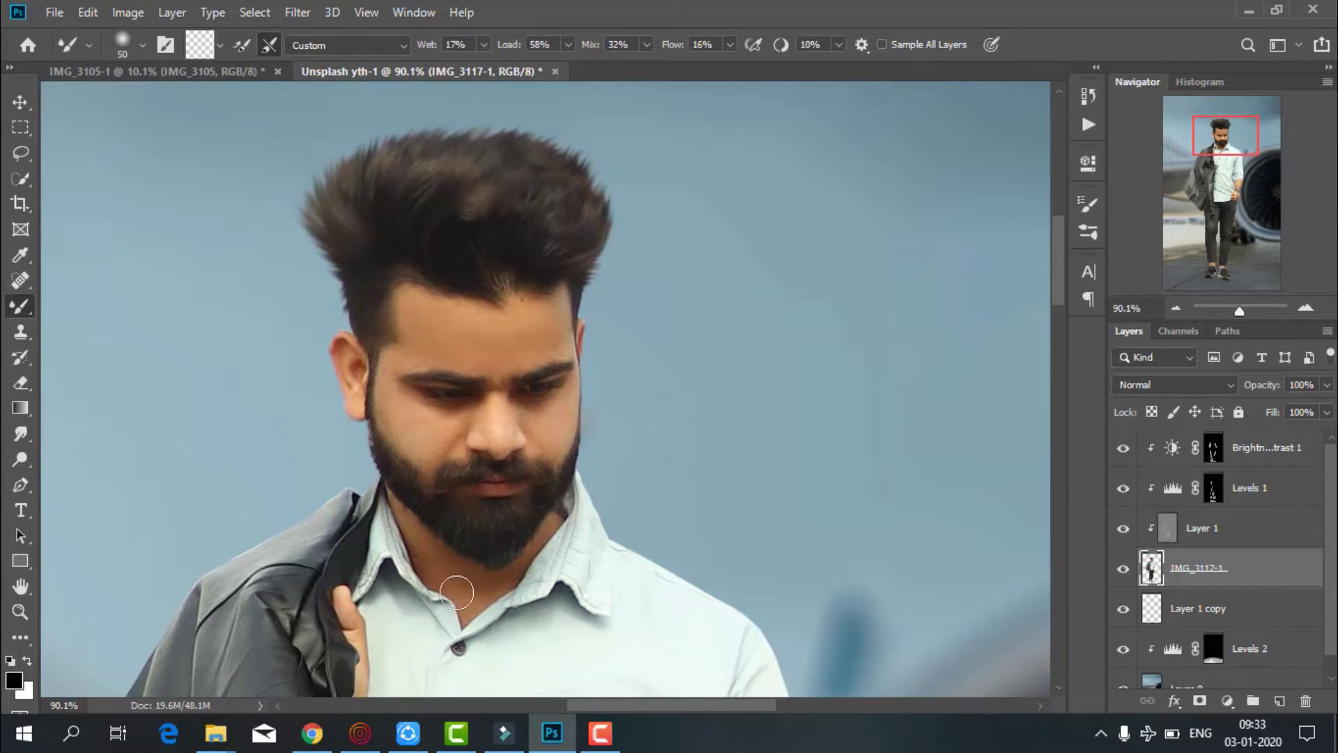
scroll(556, 457, "down", 6)
scroll(619, 460, "down", 2)
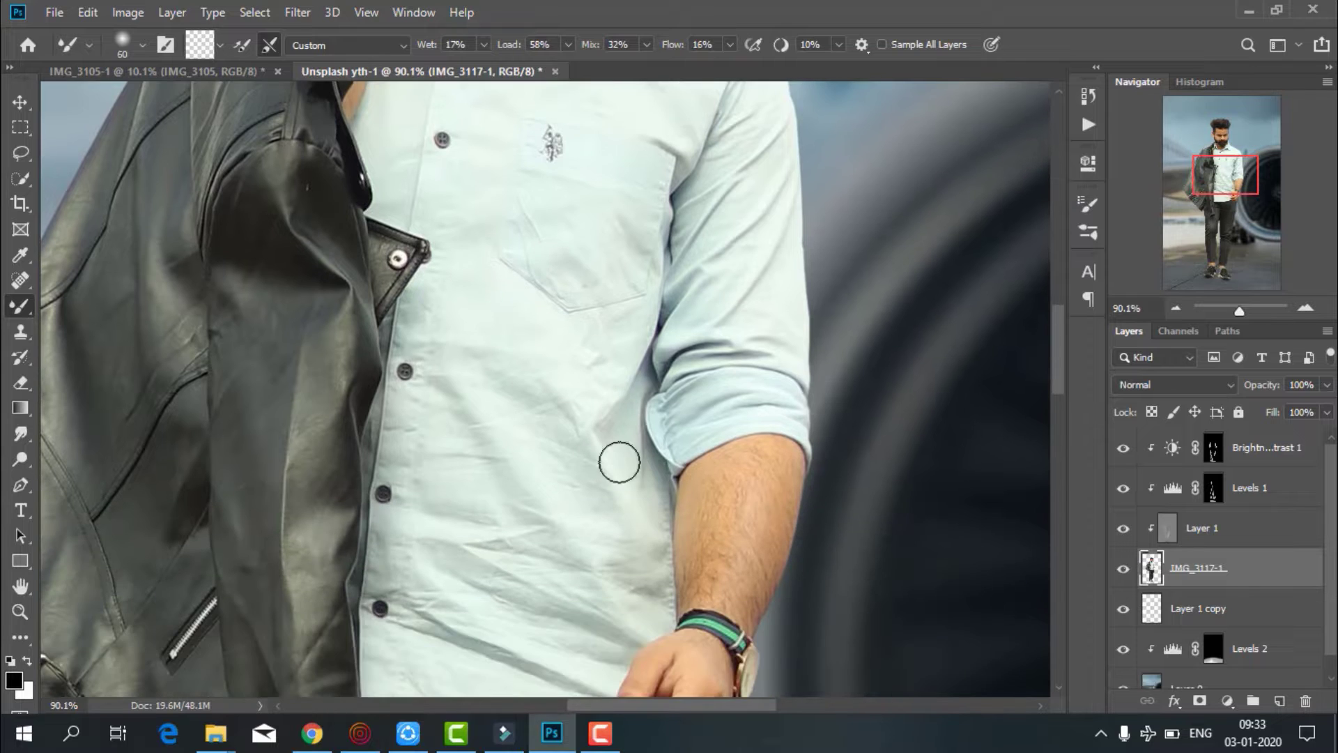
key("bracketright")
key("bracketright")
scroll(627, 558, "down", 6)
scroll(579, 565, "down", 8)
scroll(580, 546, "down", 5)
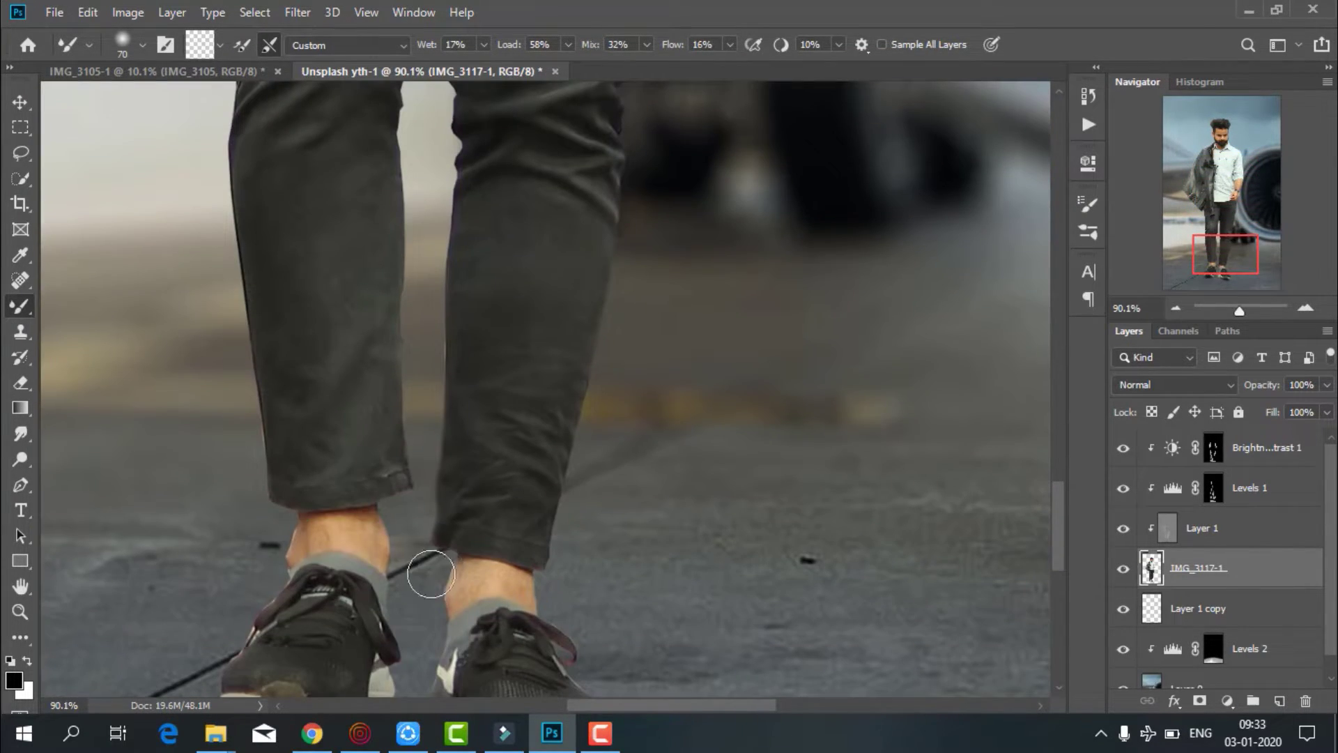
scroll(427, 567, "up", 2)
Stamp the visible composite into Layer 2 above the top layer, duplicate it, and open Camera Raw Filter
key("z")
left_click(359, 329, "alt")
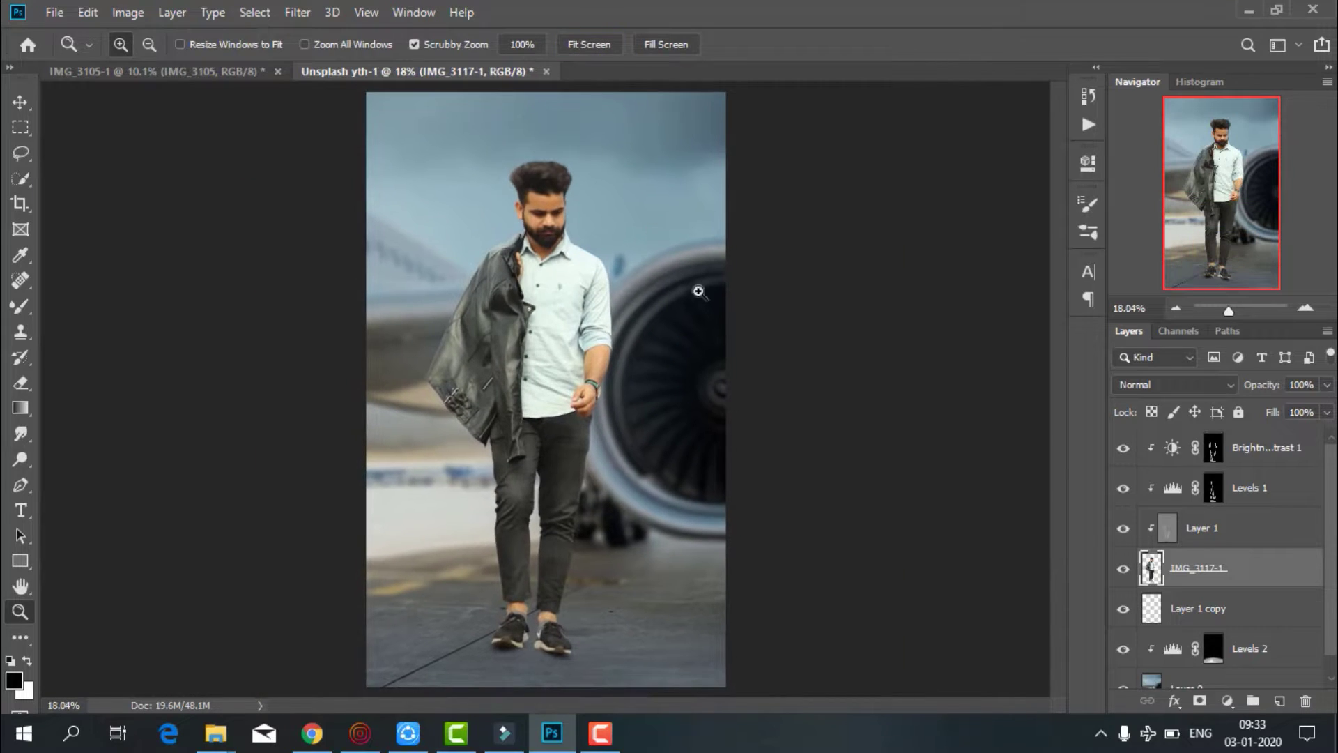
left_click(1244, 452)
key("x")
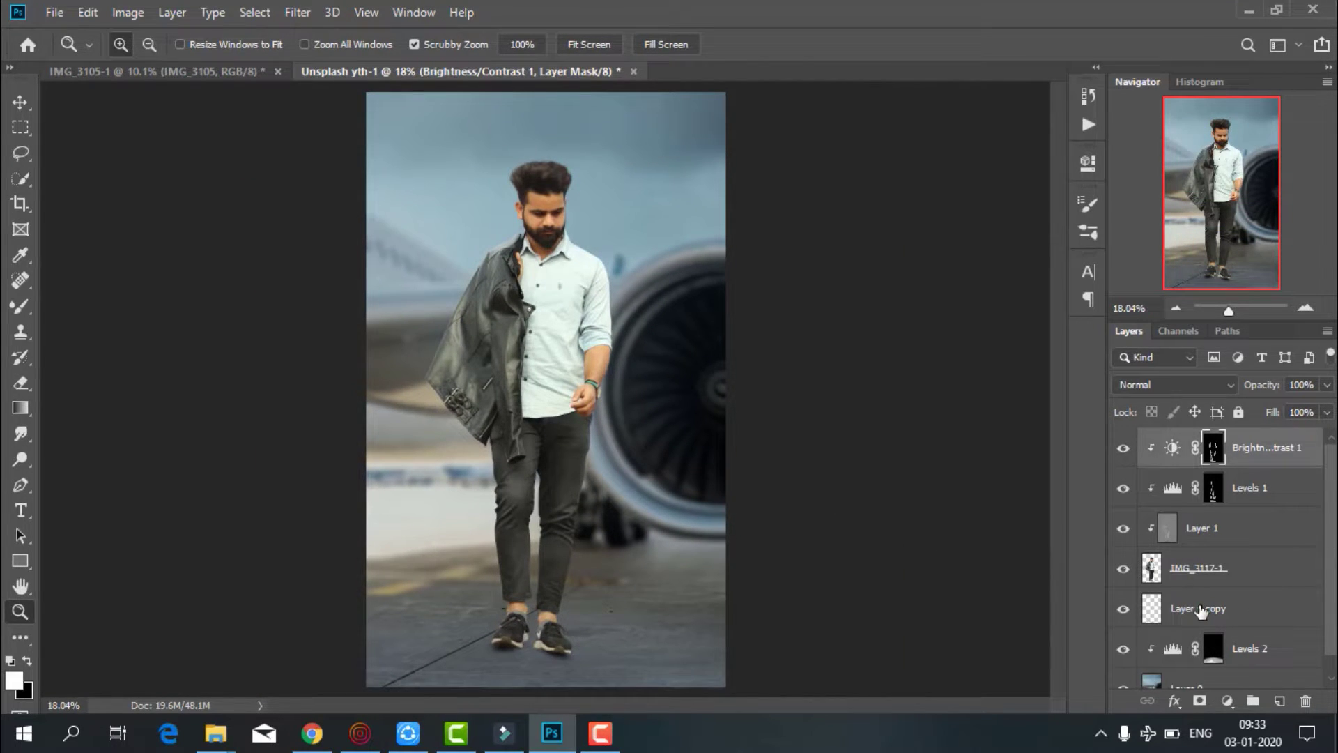
key("alt")
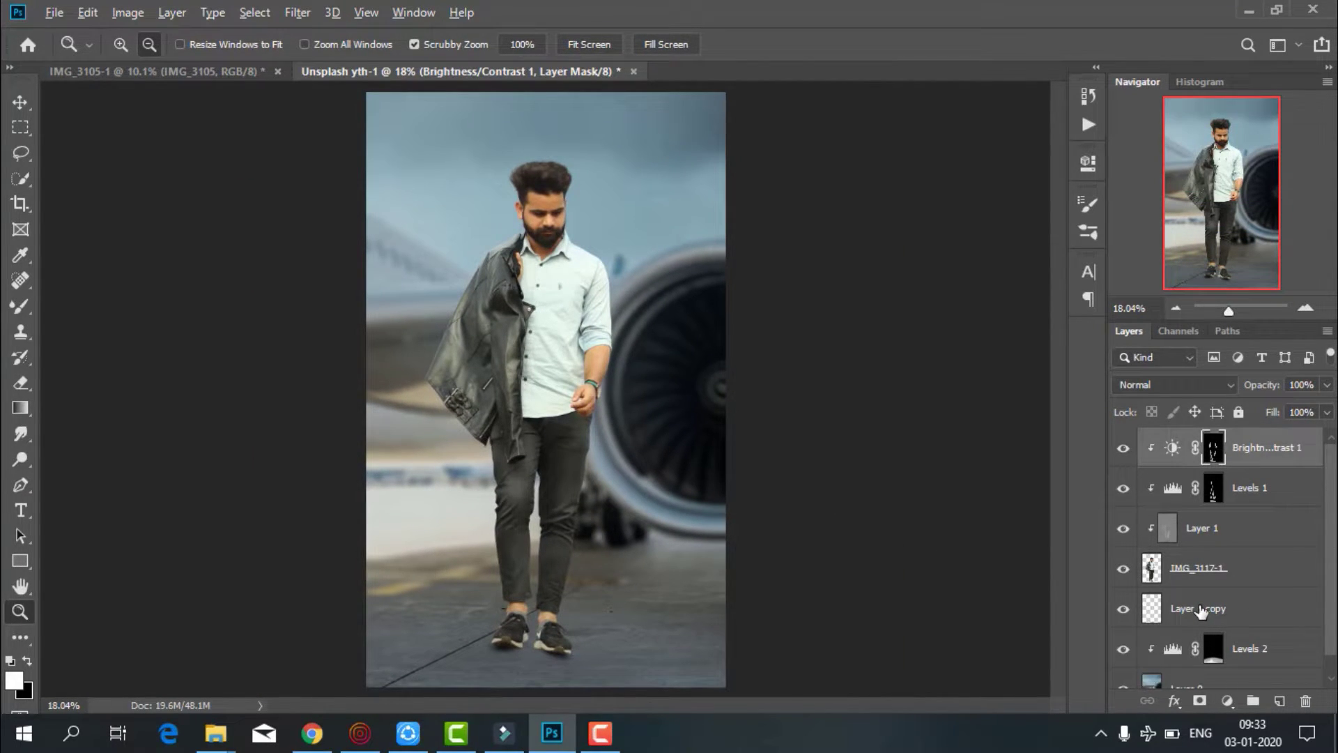
key("ctrl+alt+shift+e")
key("ctrl+j")
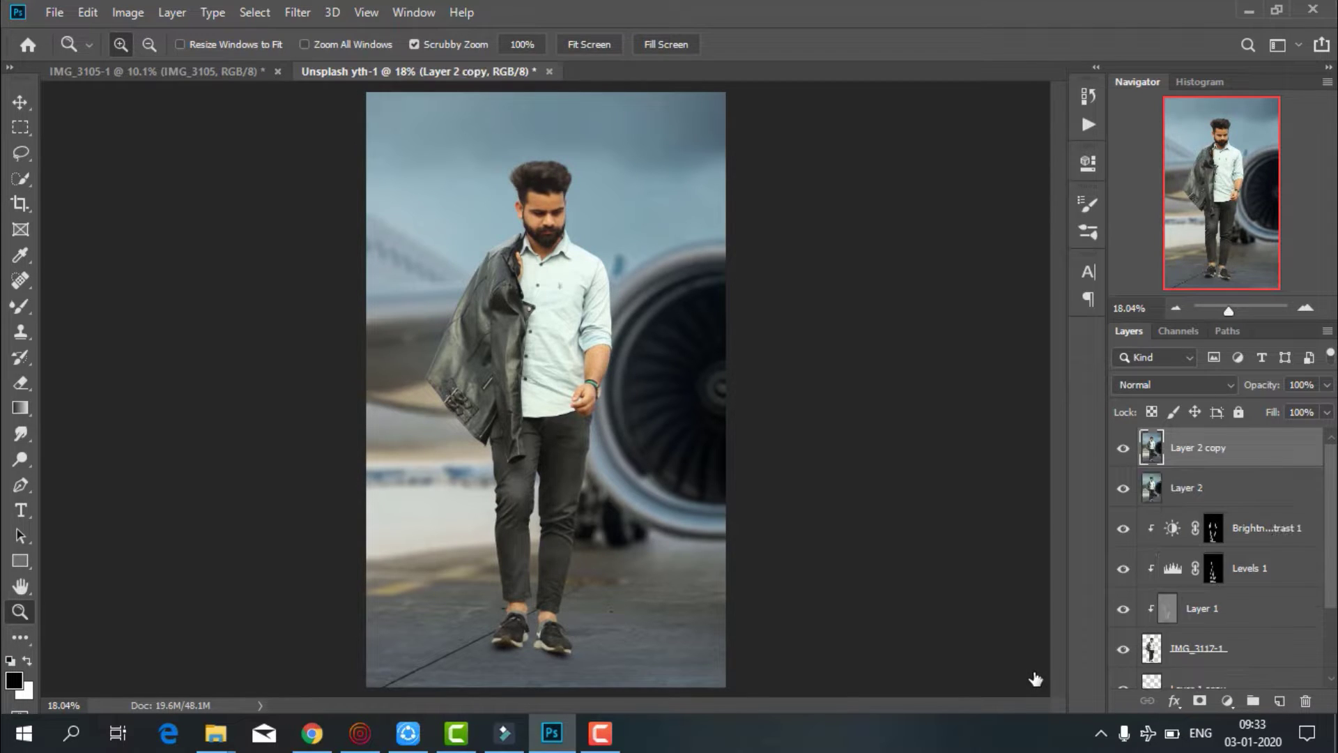
left_click(303, 12)
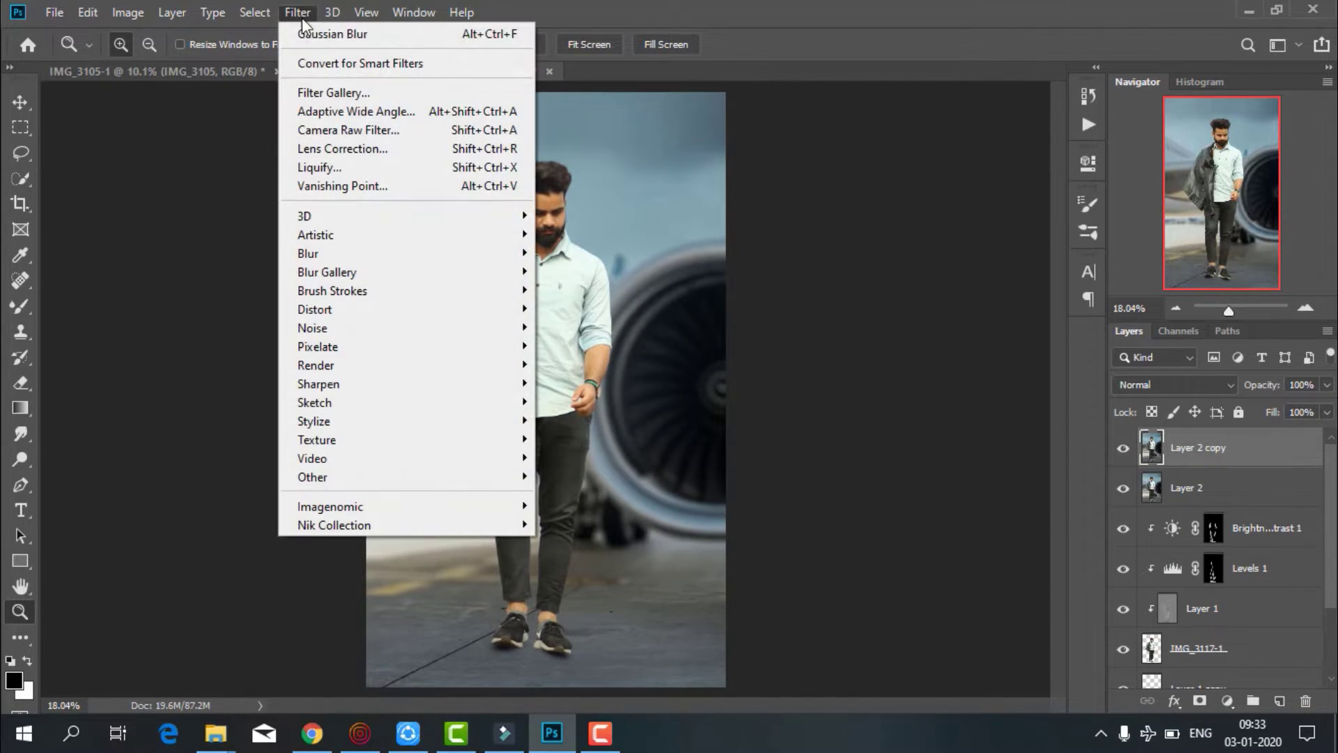
left_click(349, 131)
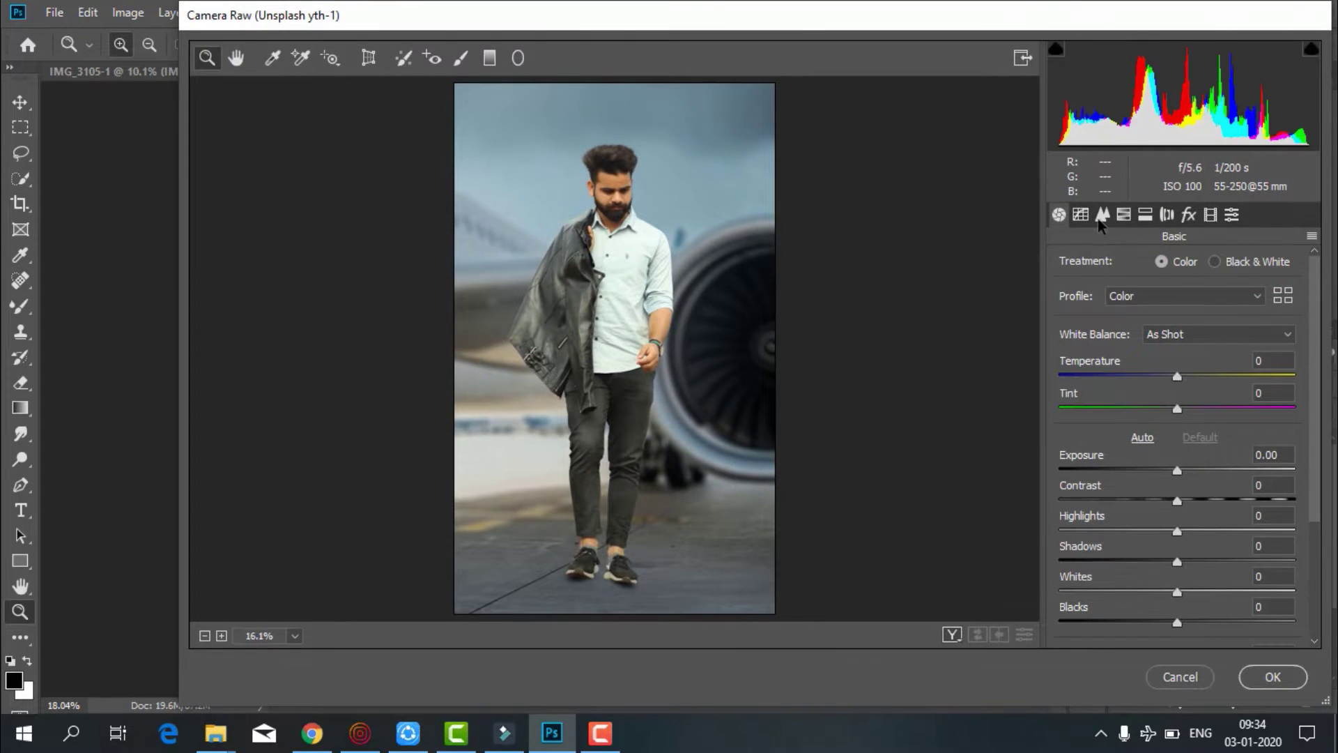
Shape the tone curve with shadow and highlight points, darker midtones and a lifted black point
left_click(1101, 215)
left_click(1058, 215)
left_click(1080, 214)
left_click(1122, 534)
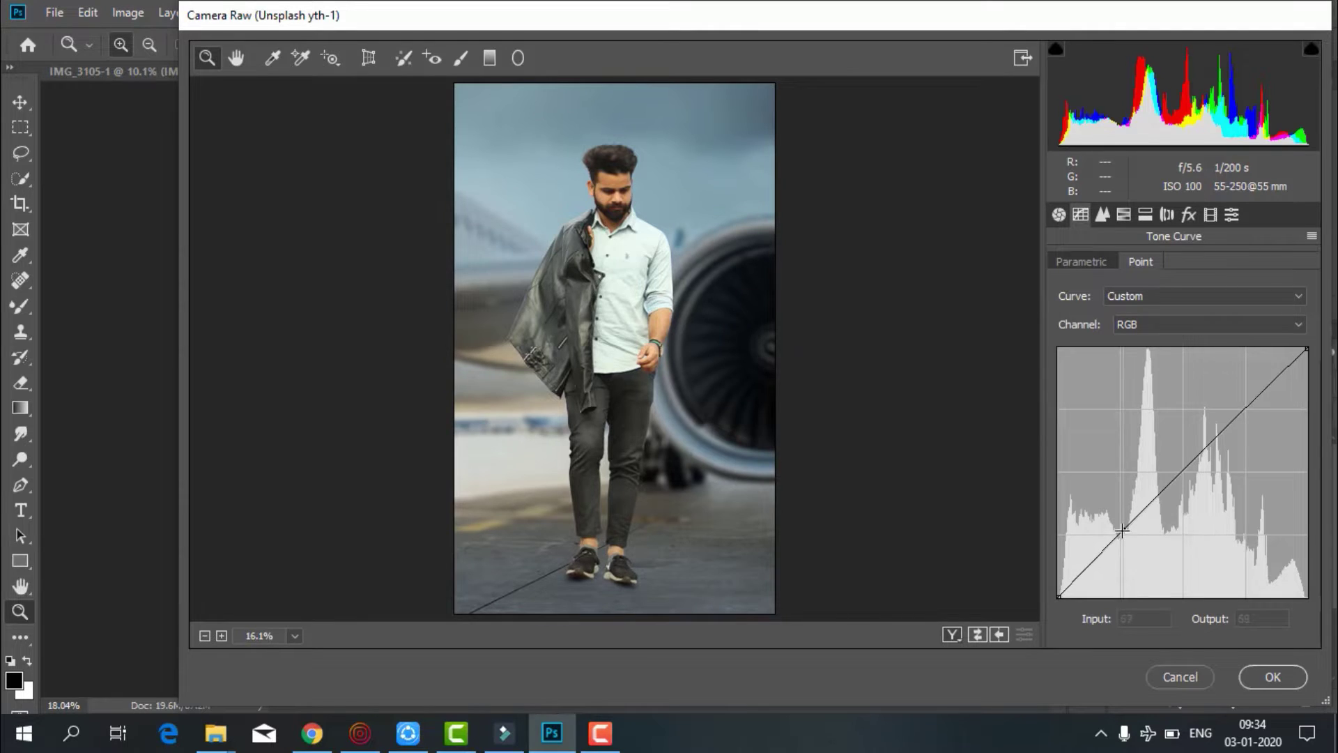
left_click(1243, 408)
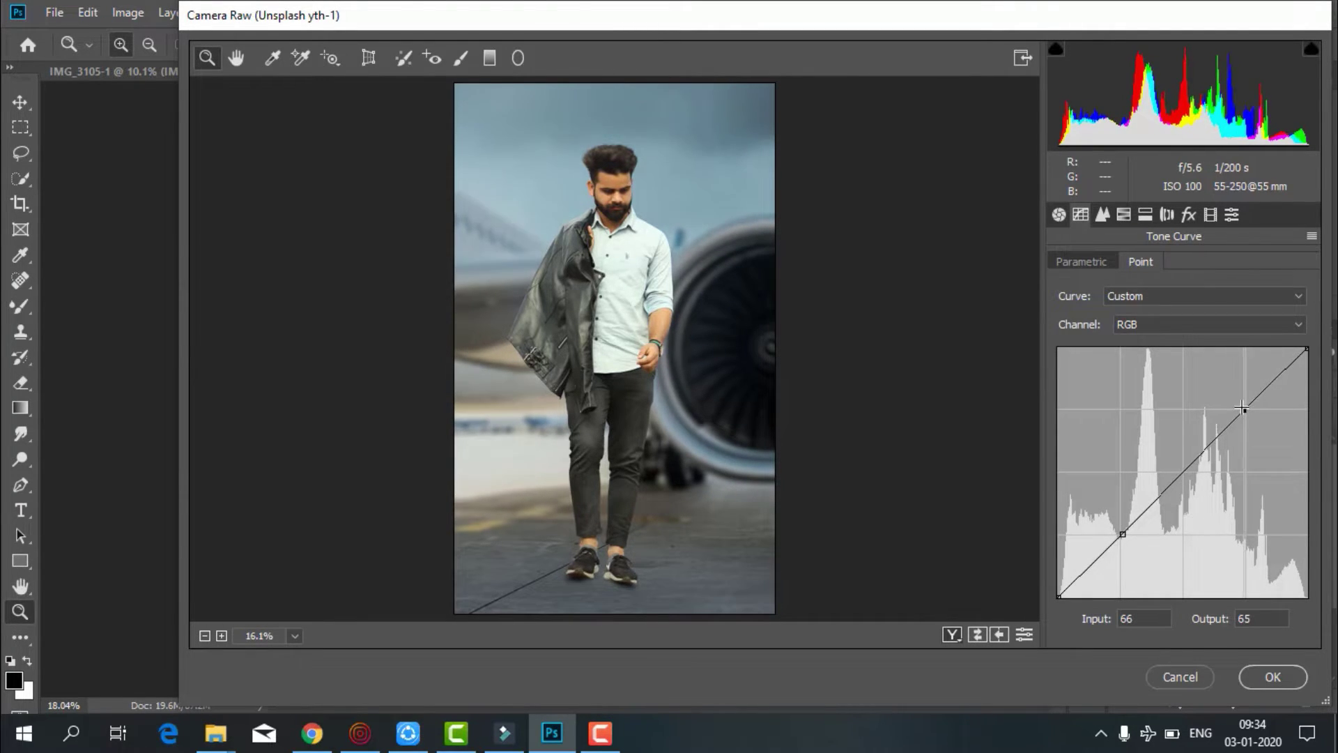
left_click_drag(1178, 473, 1183, 477)
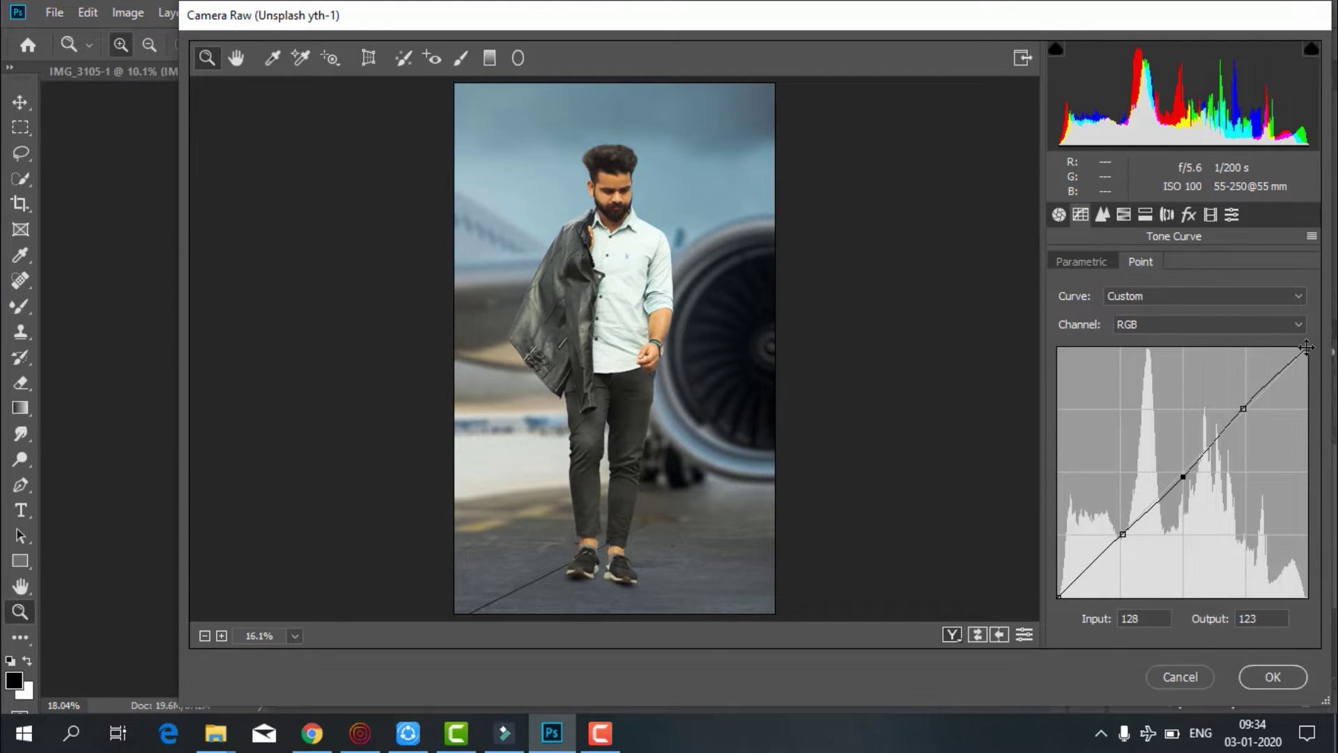
left_click_drag(1306, 347, 1302, 356)
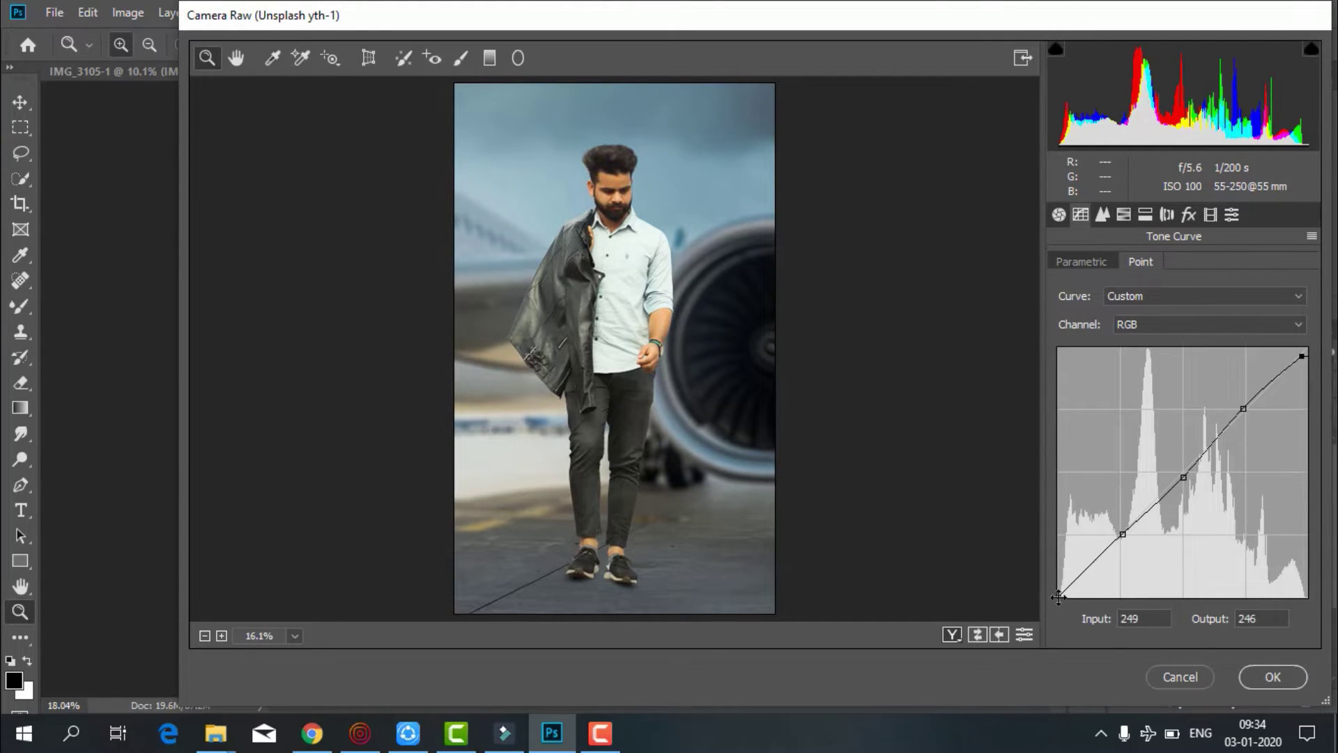
left_click_drag(1058, 597, 1072, 583)
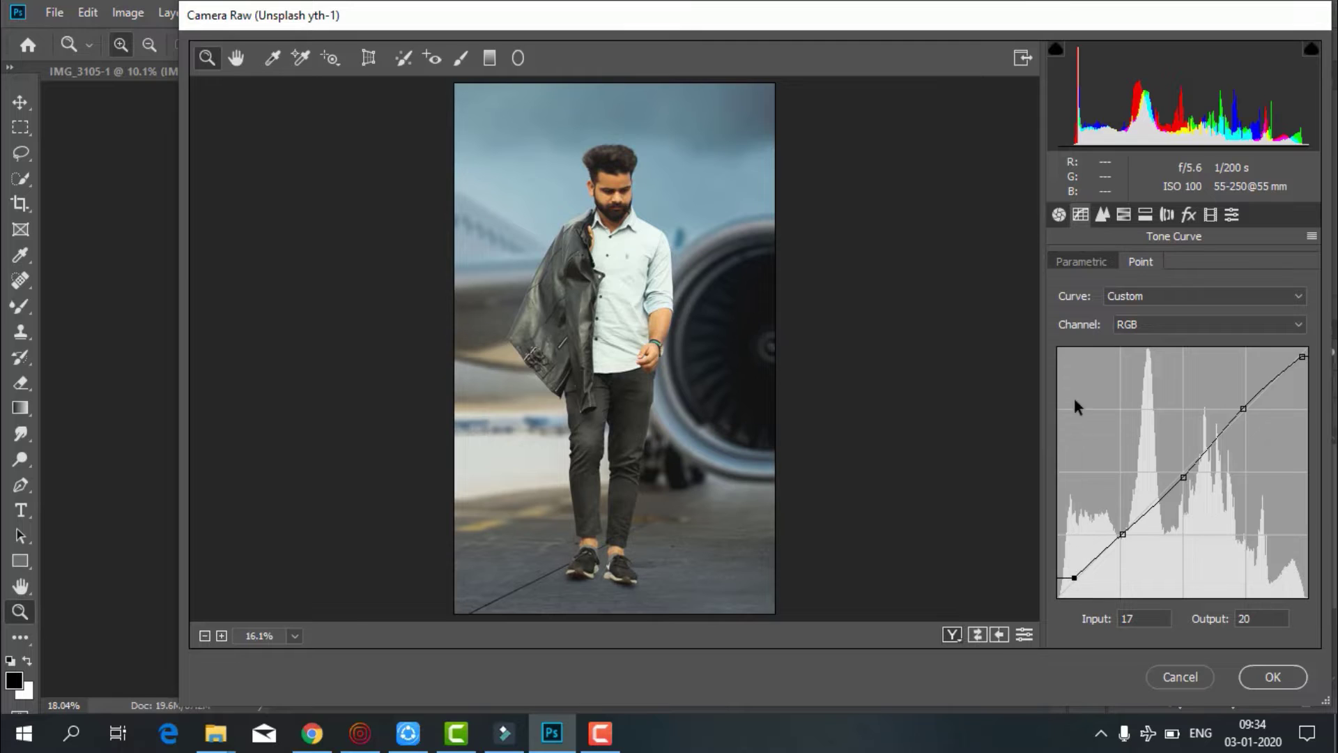
Set Shadows +24, Highlights -14, Texture +6, Clarity +4, and lower Yellows saturation
left_click(1059, 214)
scroll(1178, 460, "down", 3)
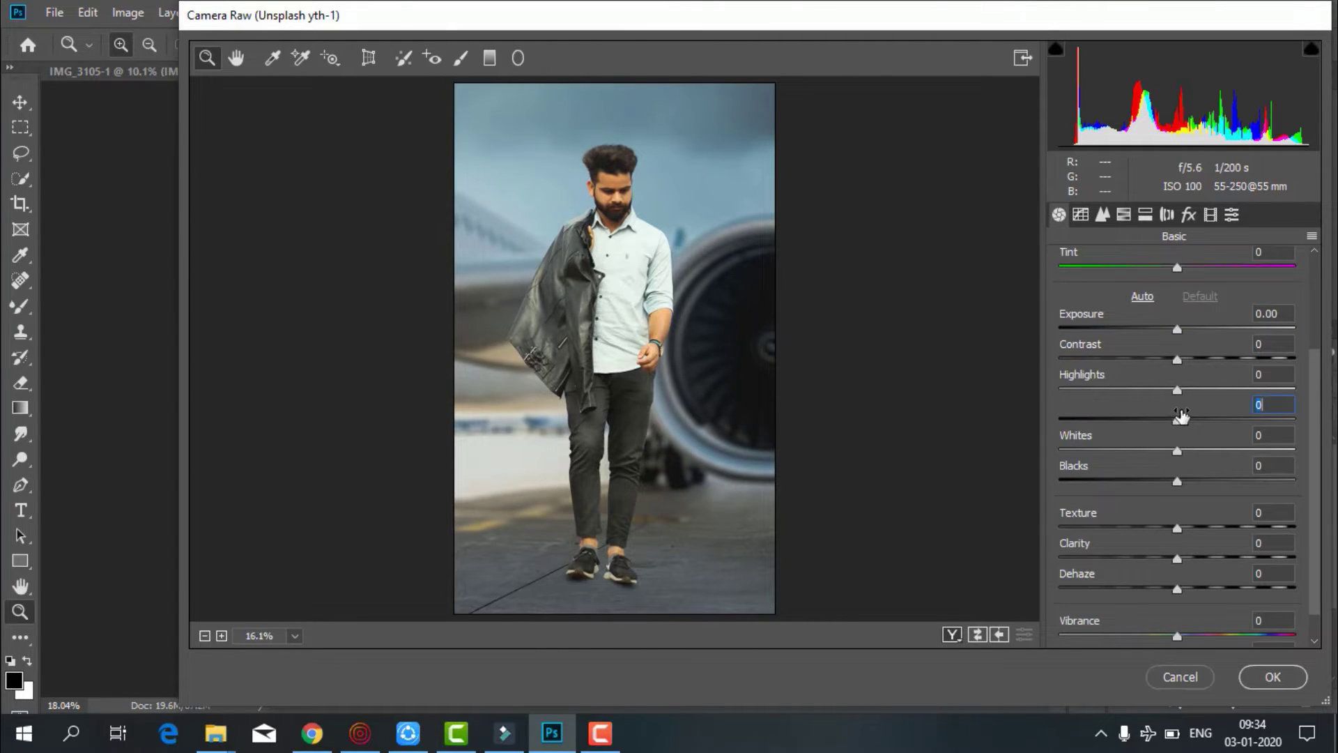
mouse_move(1177, 420)
left_mouse_down()
mouse_move(1206, 419)
mouse_move(1161, 390)
left_mouse_up()
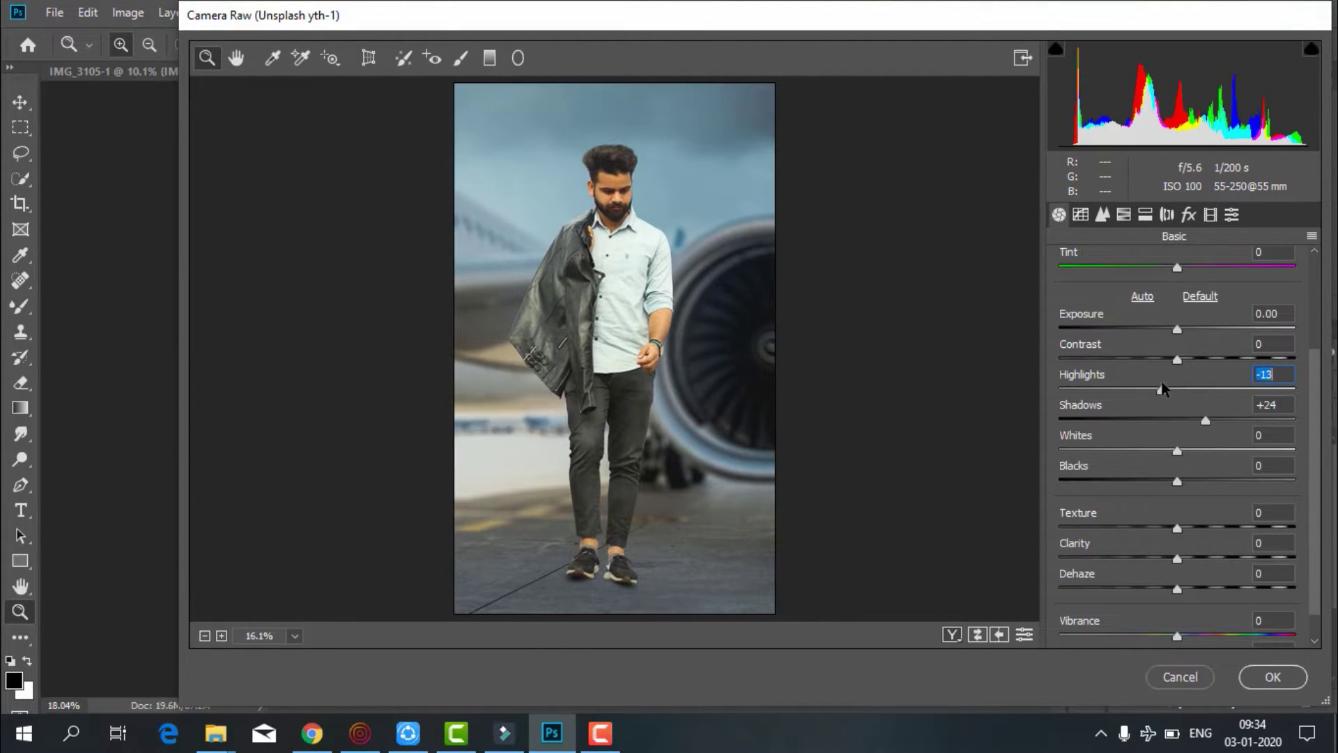
left_click_drag(1177, 527, 1182, 558)
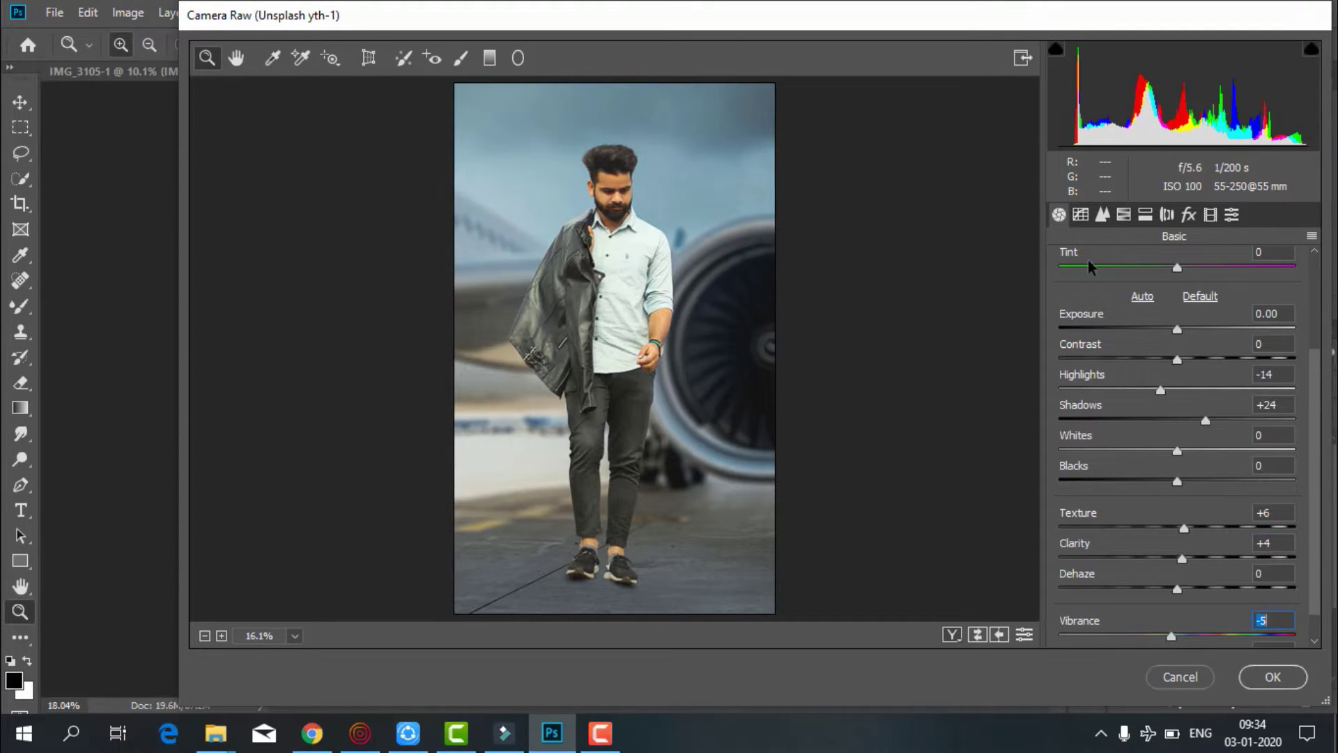
left_click(1123, 214)
left_click(1124, 261)
mouse_move(1183, 391)
left_mouse_down()
mouse_move(1137, 393)
mouse_move(1172, 392)
mouse_move(1144, 360)
mouse_move(1100, 393)
left_mouse_up()
Shift Yellows hue to -71 and Greens to -47, then brighten reds, oranges, aquas and blues
left_click(1066, 261)
mouse_move(1182, 425)
left_mouse_down()
mouse_move(1093, 425)
mouse_move(1128, 425)
left_mouse_up()
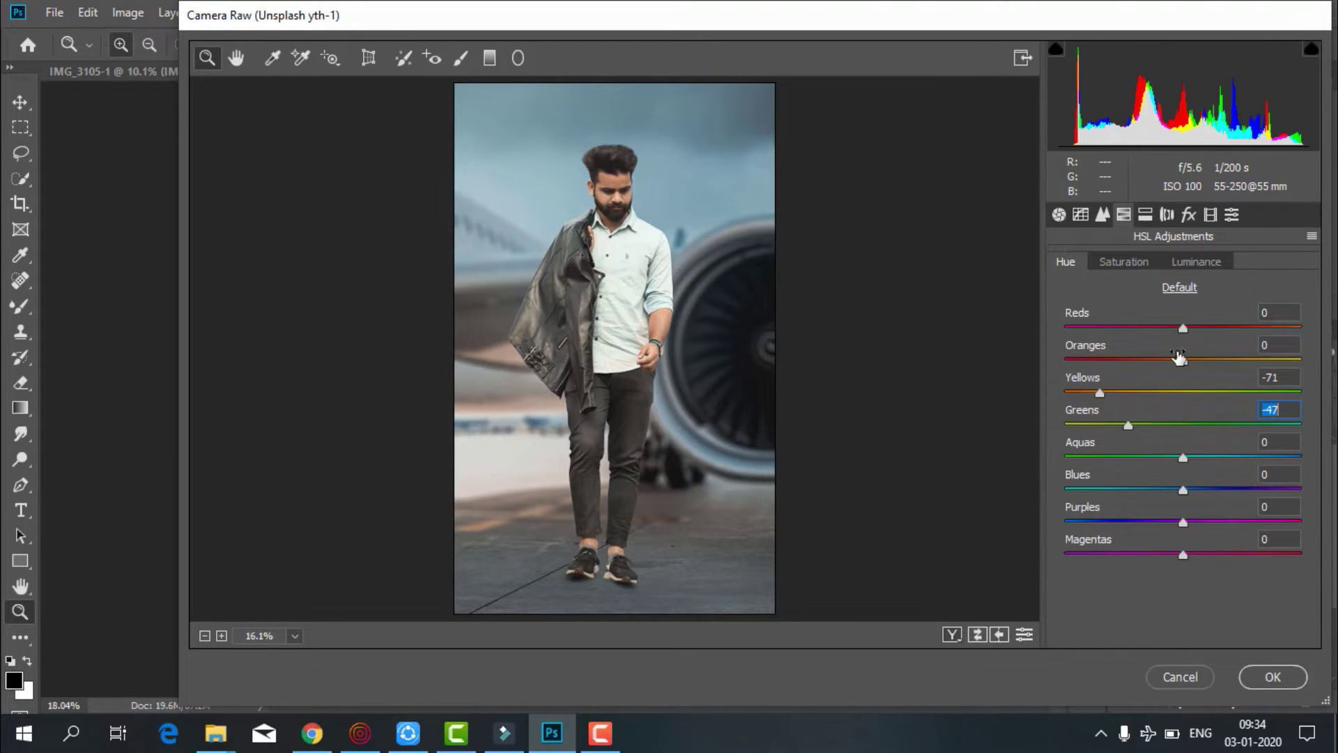
mouse_move(1182, 360)
left_mouse_down()
mouse_move(1177, 327)
mouse_move(1256, 360)
left_mouse_up()
left_click(1196, 261)
left_click_drag(1182, 328, 1211, 328)
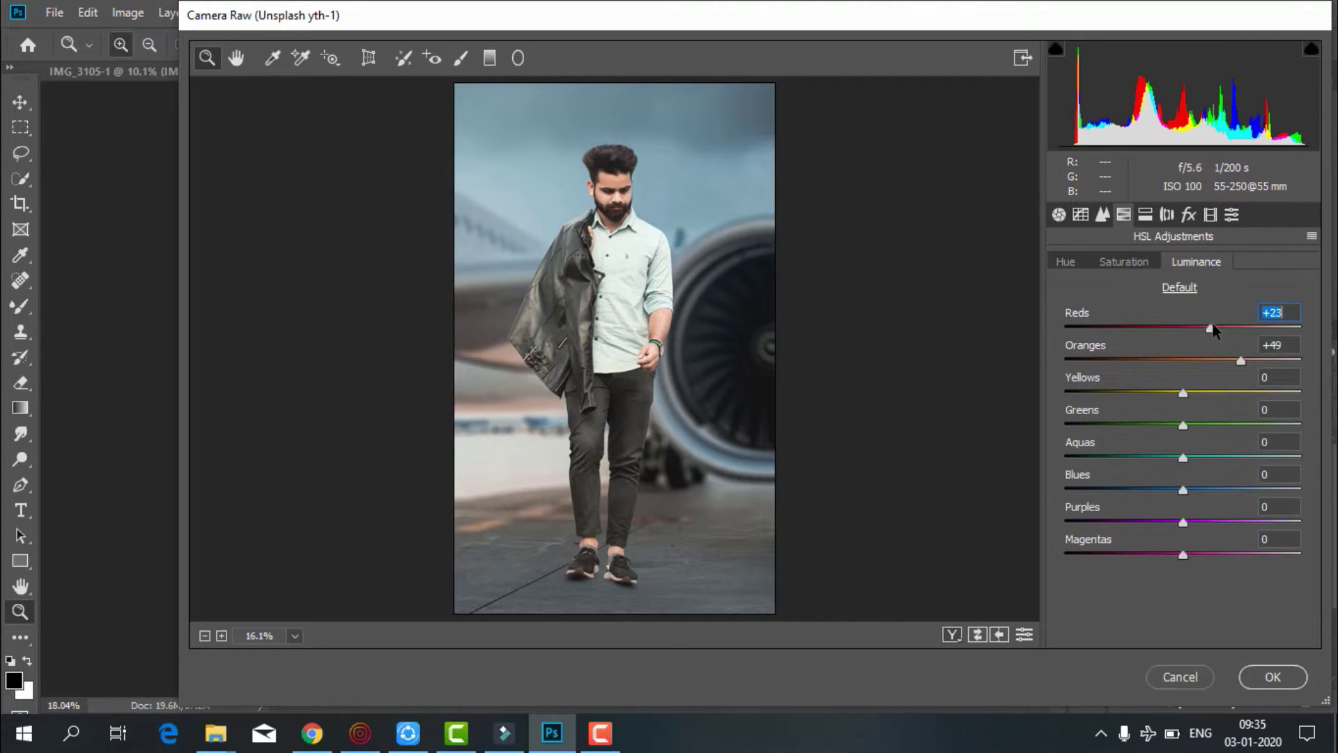
left_click_drag(1182, 457, 1248, 458)
left_click_drag(1183, 489, 1224, 489)
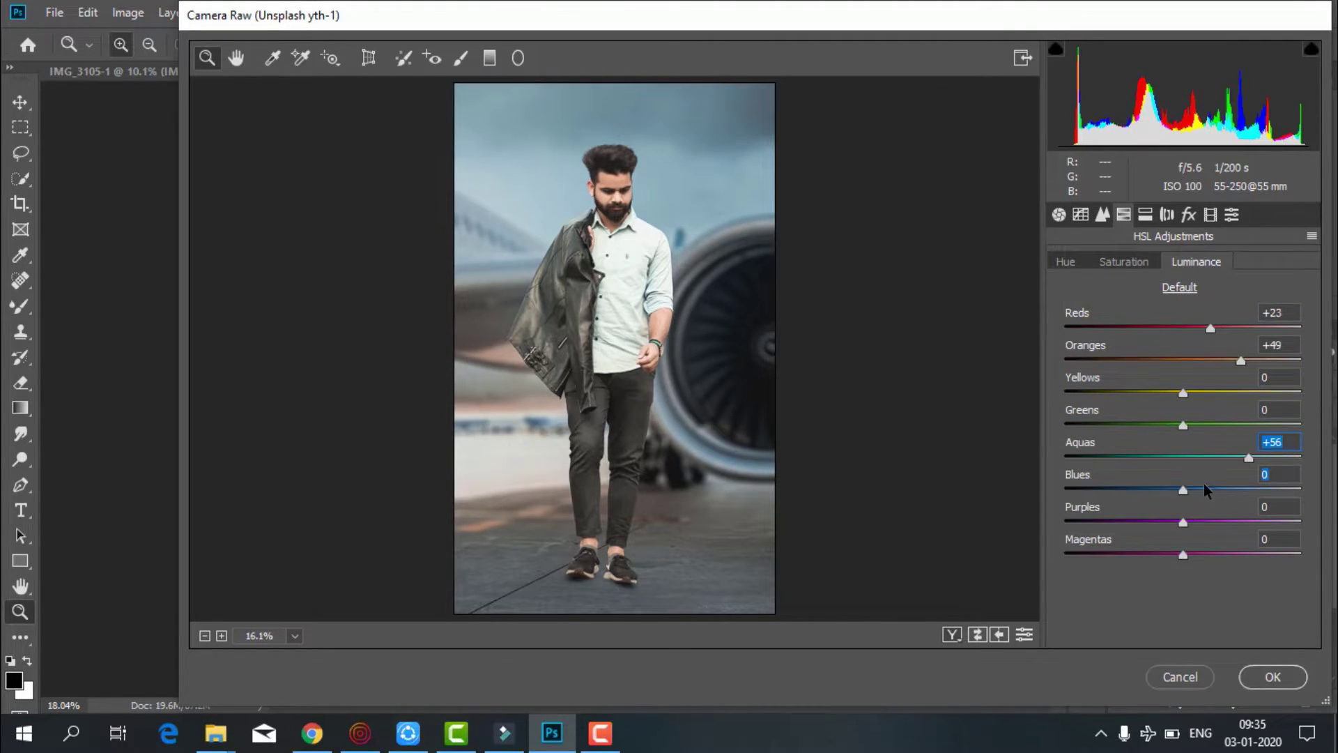
Desaturate oranges, shift blue, purple and magenta hues, and add a bottom-up darkening graduated filter
left_click(1124, 261)
mouse_move(1183, 360)
left_mouse_down()
mouse_move(1144, 360)
mouse_move(1233, 328)
mouse_move(1173, 328)
mouse_move(1206, 359)
left_mouse_up()
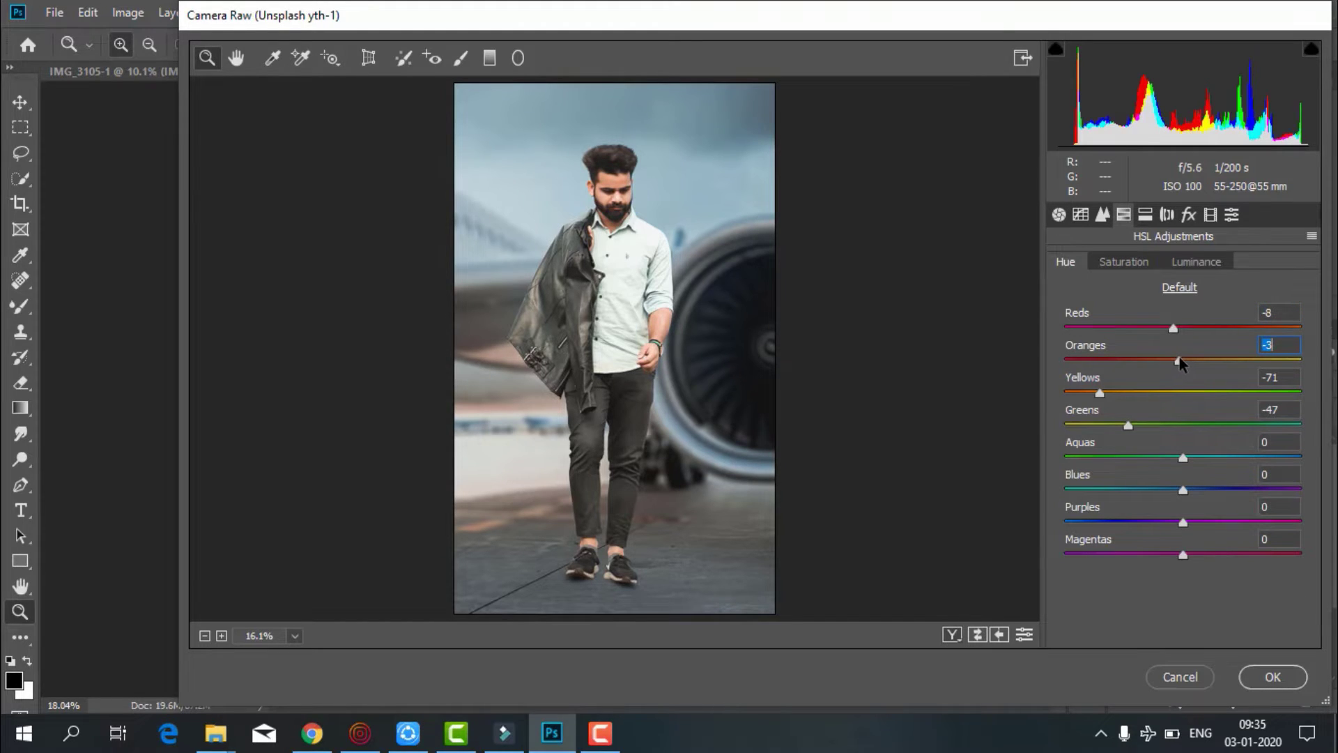
left_click_drag(1183, 489, 1240, 522)
left_click_drag(1183, 554, 1147, 554)
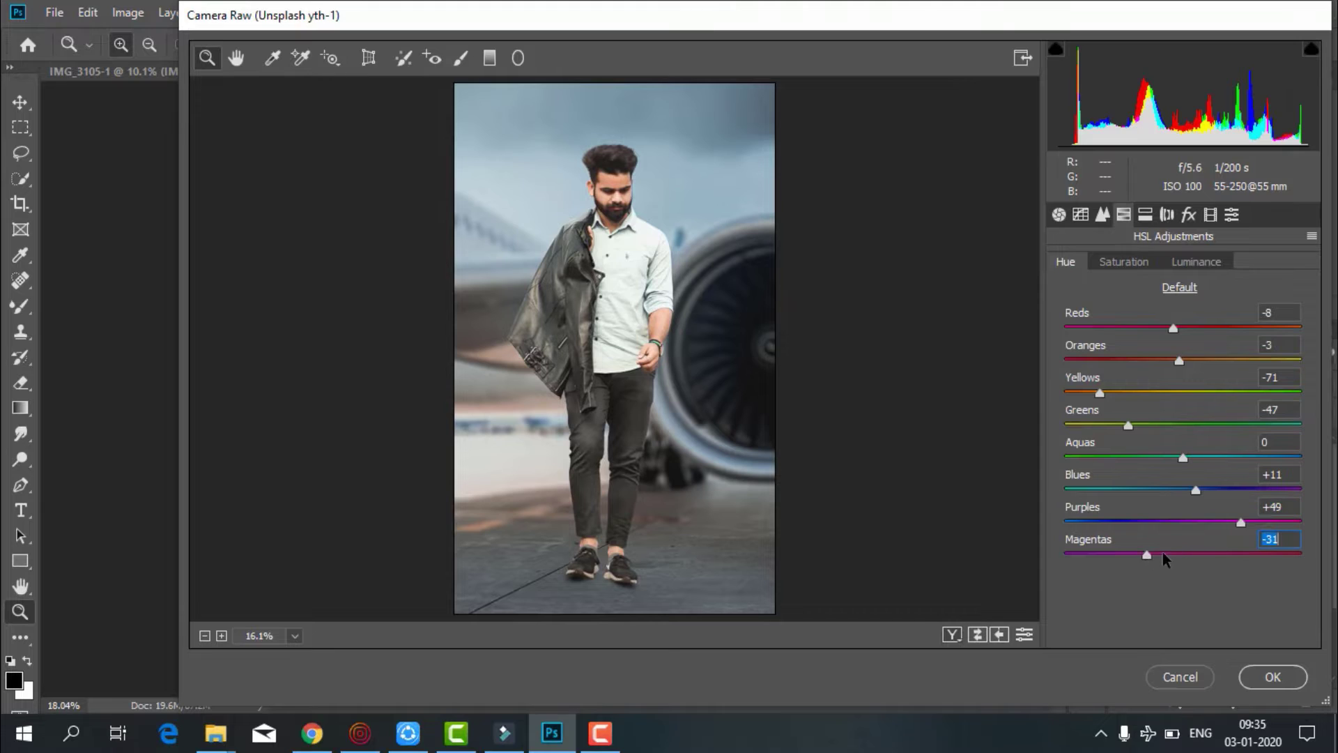
left_click(489, 58)
mouse_move(624, 614)
left_mouse_down()
mouse_move(618, 449)
mouse_move(621, 482)
left_mouse_up()
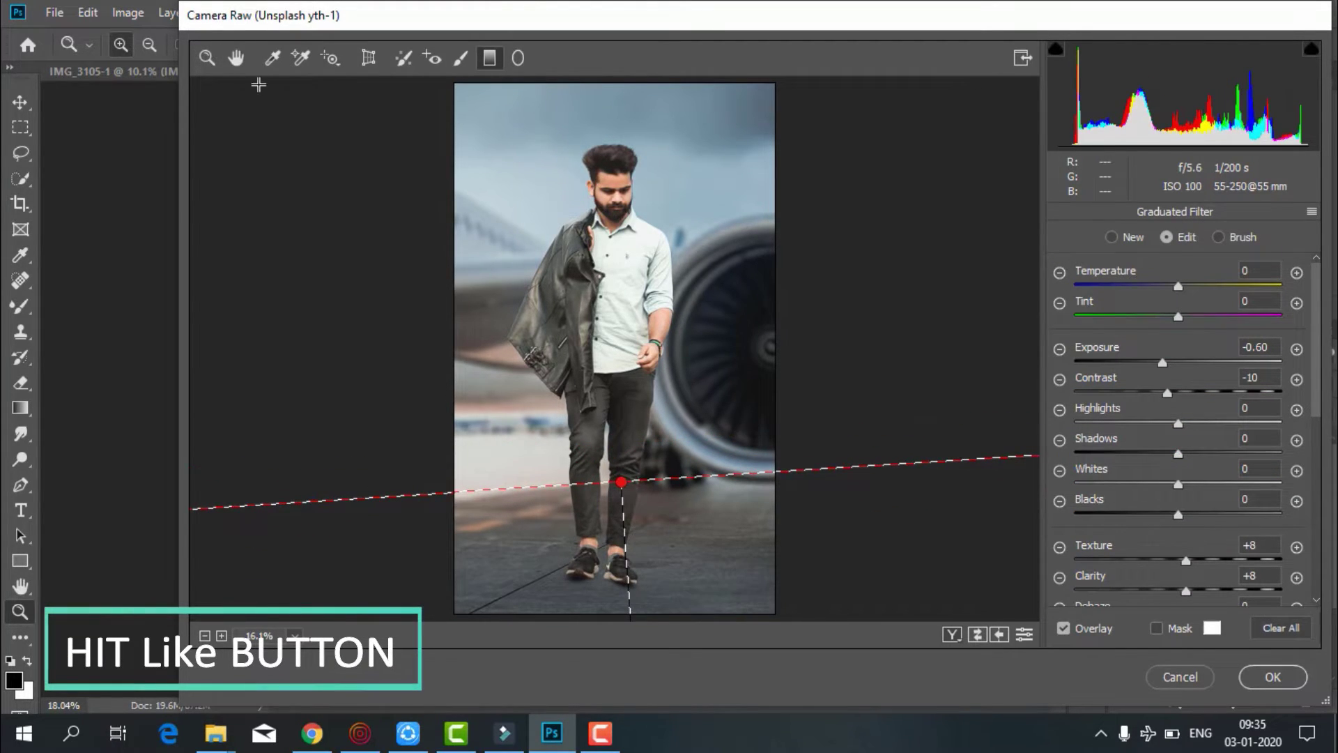
Add film grain and a slight dark post-crop vignette in Effects
key("z")
left_click(1189, 214)
mouse_move(1075, 298)
left_mouse_down()
mouse_move(1170, 300)
mouse_move(1136, 299)
left_mouse_up()
left_click_drag(1183, 469, 1179, 534)
left_click(1184, 566)
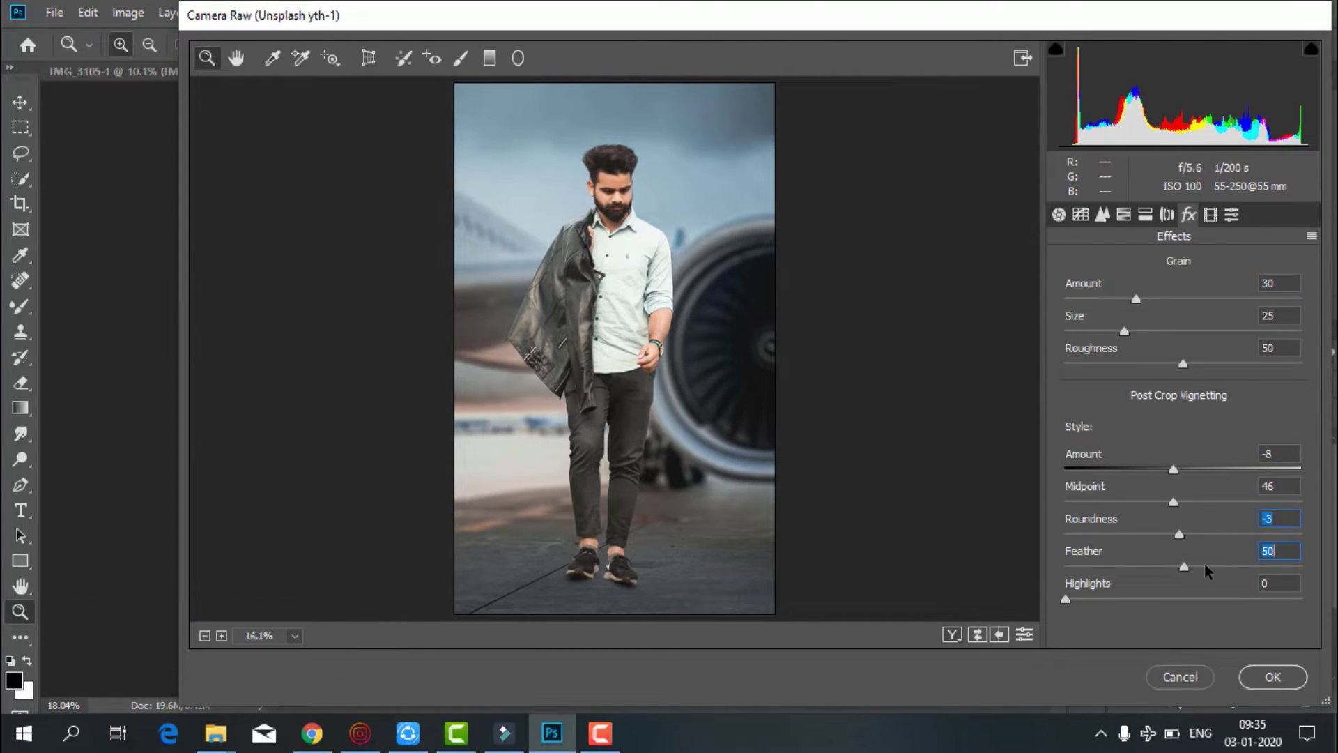
Adjust blue and green calibration primaries and split-tone the highlights cyan, tweaking the balance
left_click(1211, 214)
left_click_drag(1183, 583, 1179, 584)
left_click_drag(1183, 494, 1193, 495)
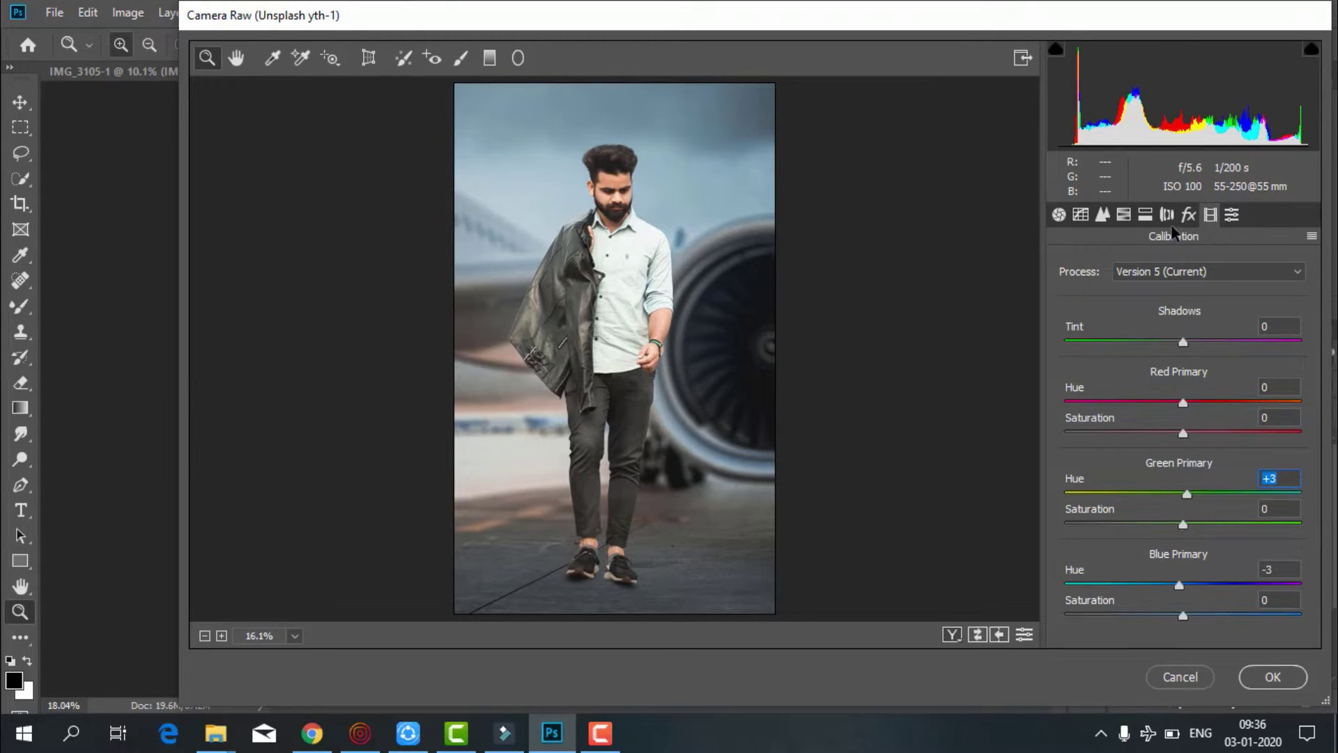
left_click(1146, 214)
mouse_move(1066, 293)
left_mouse_down()
mouse_move(1200, 293)
mouse_move(1071, 293)
mouse_move(1072, 327)
mouse_move(1134, 293)
mouse_move(1108, 295)
mouse_move(1189, 293)
left_mouse_up()
left_click_drag(1066, 326, 1072, 325)
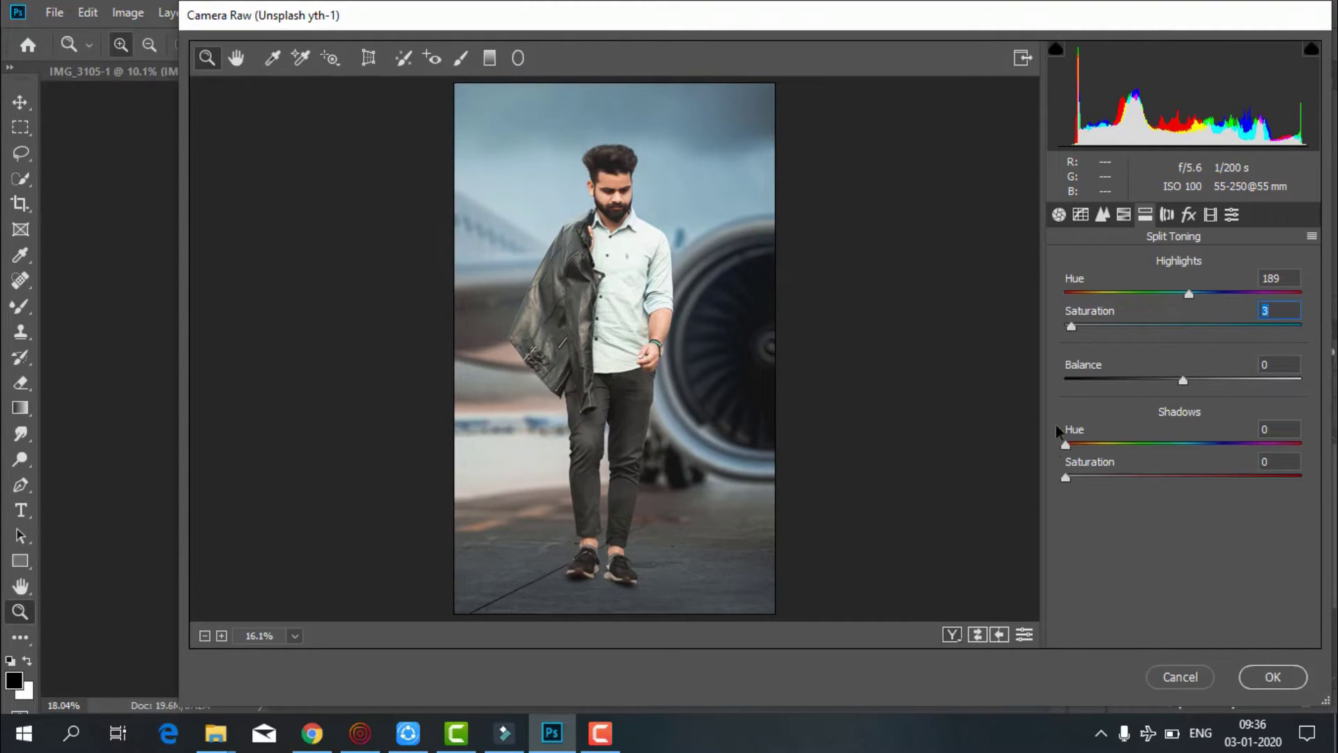
left_click_drag(1072, 473, 1074, 472)
left_click_drag(1183, 380, 1147, 380)
Reduce the grain, set Blacks -5, warm Temperature, tint toward green, and apply the Camera Raw edits
left_click(1188, 214)
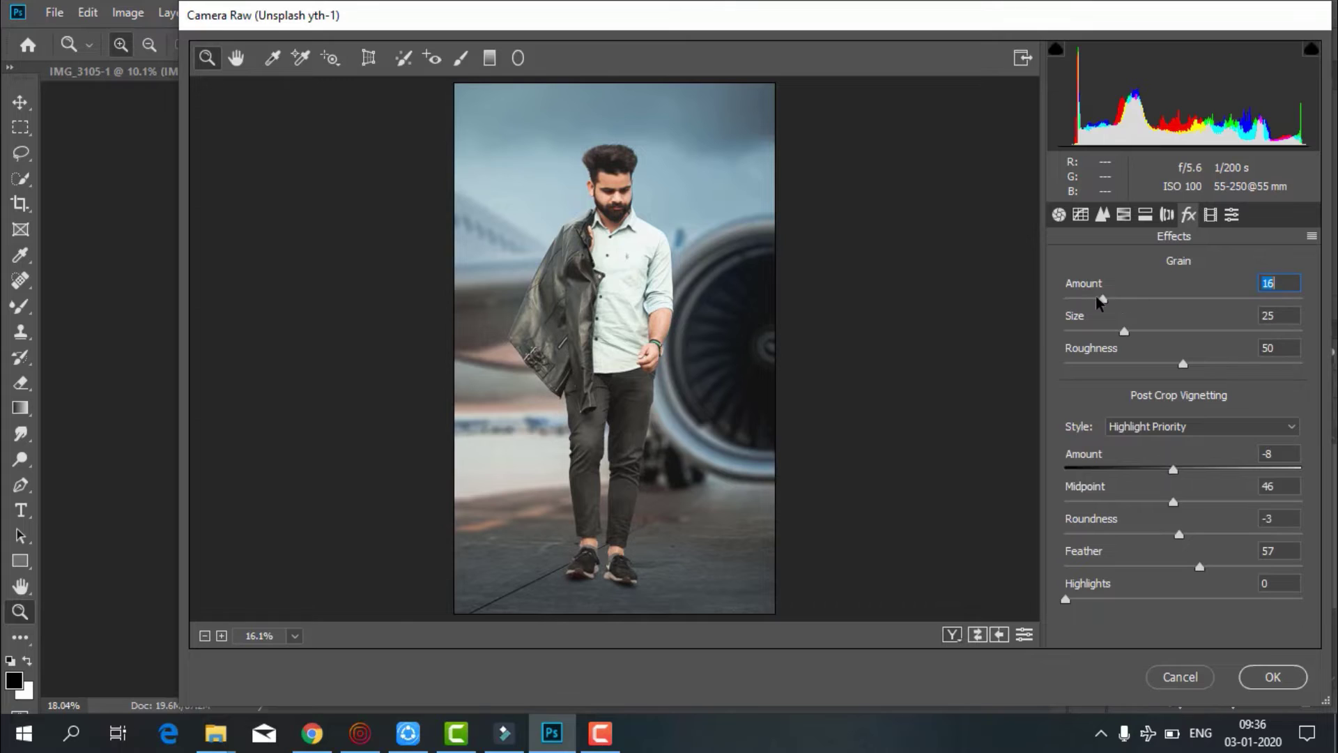
left_click_drag(1099, 301, 1081, 300)
left_click(952, 634)
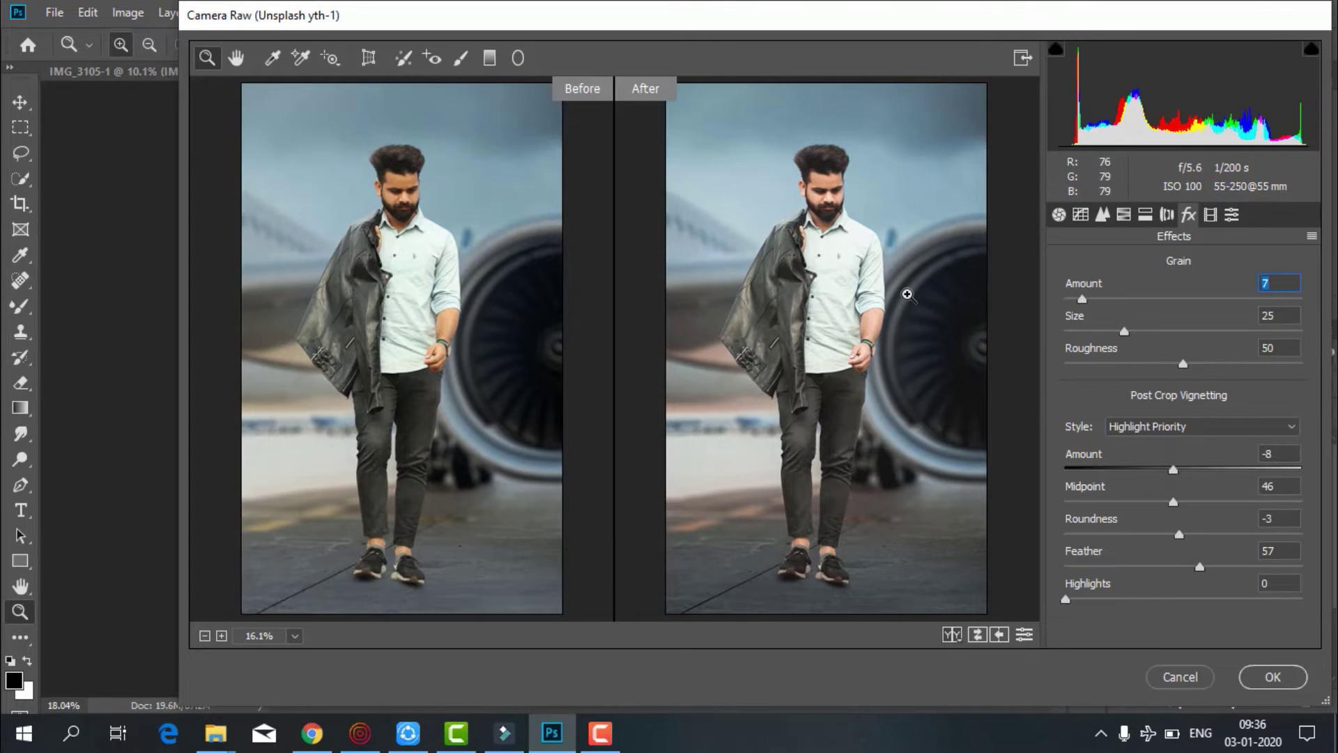
left_click(1058, 215)
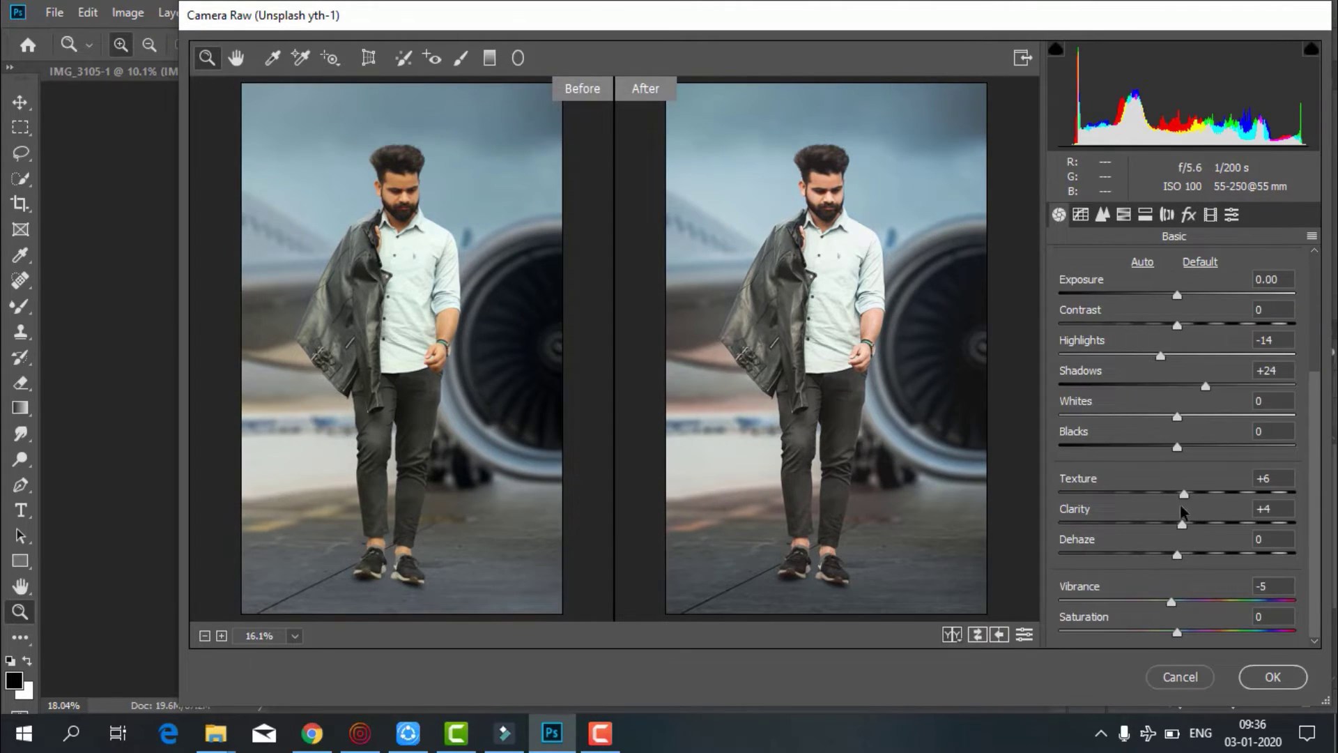
left_click_drag(1177, 446, 1181, 466)
scroll(1173, 407, "up", 3)
mouse_move(1177, 342)
left_mouse_down()
mouse_move(1164, 374)
mouse_move(1175, 374)
left_mouse_up()
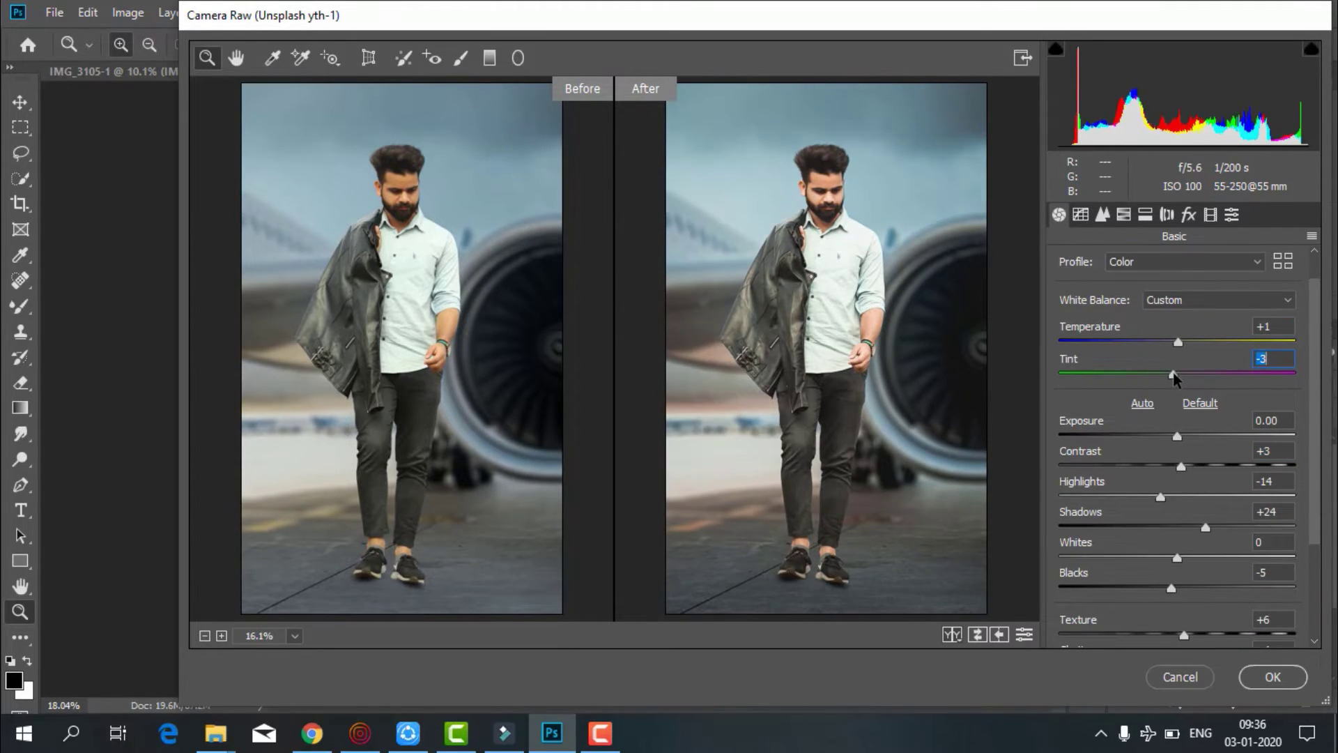
left_click(1266, 669)
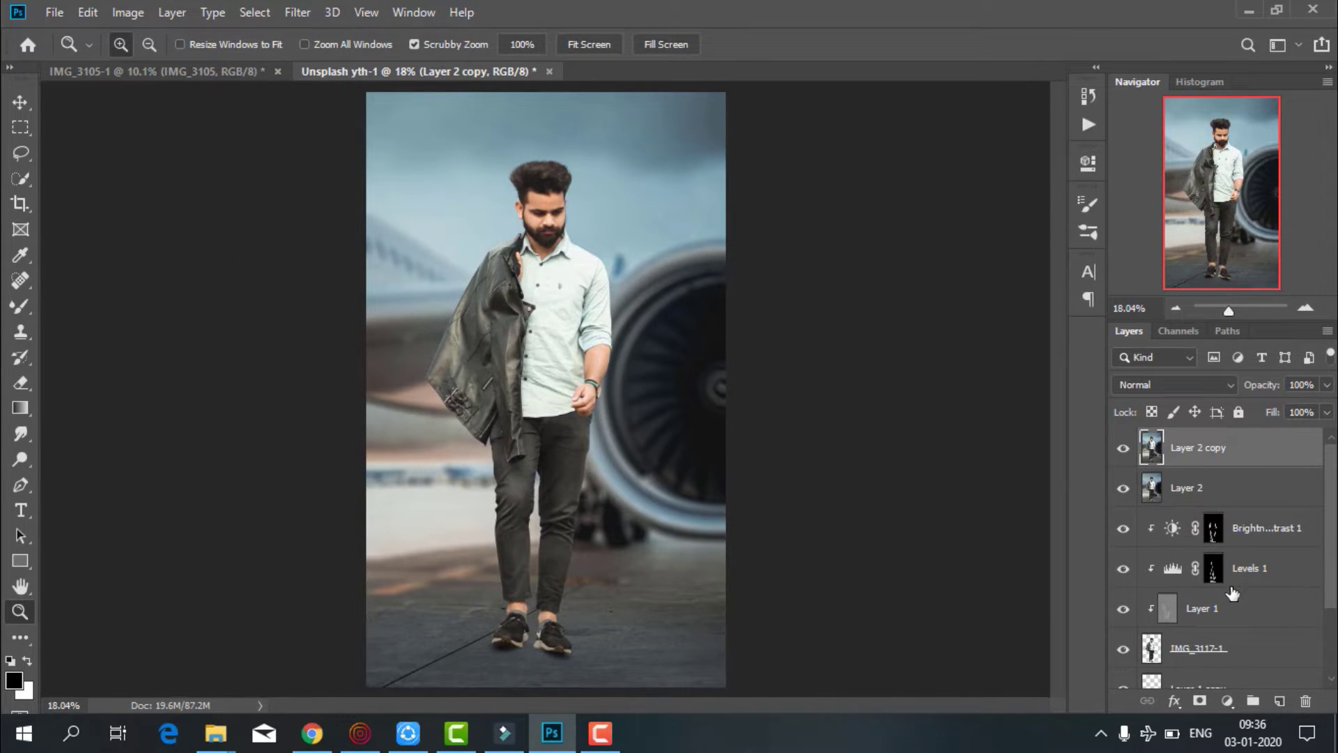
Add a new layer with a dark gradient from the bottom to the knees, scaled to 105%
left_click(1278, 701)
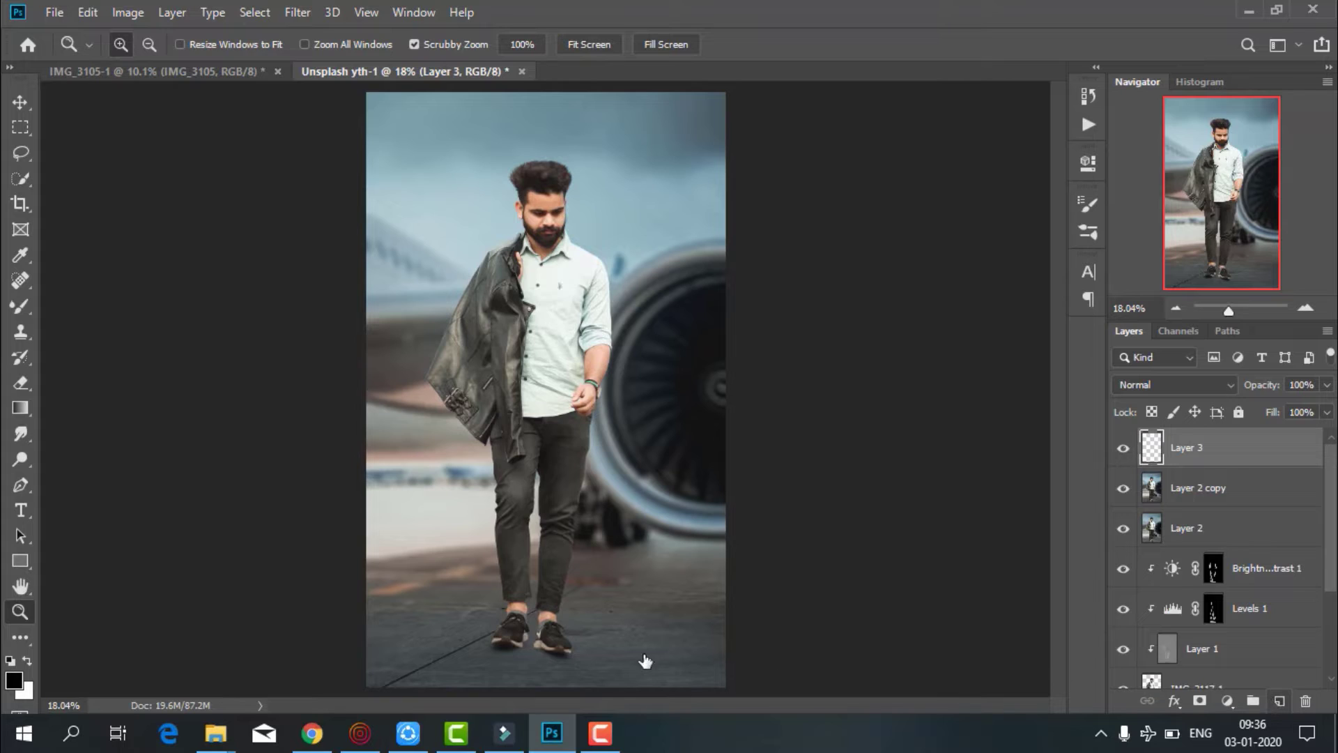
left_click(19, 409)
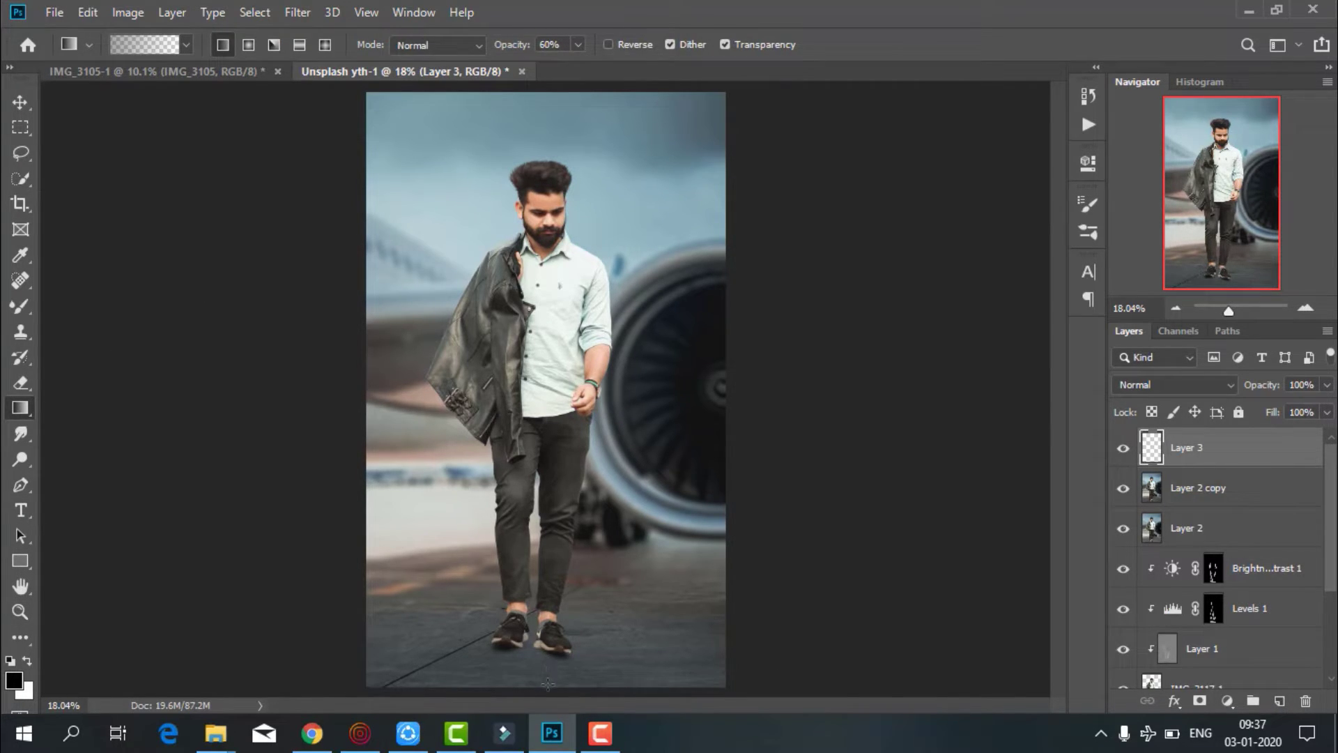
left_click_drag(549, 687, 529, 502)
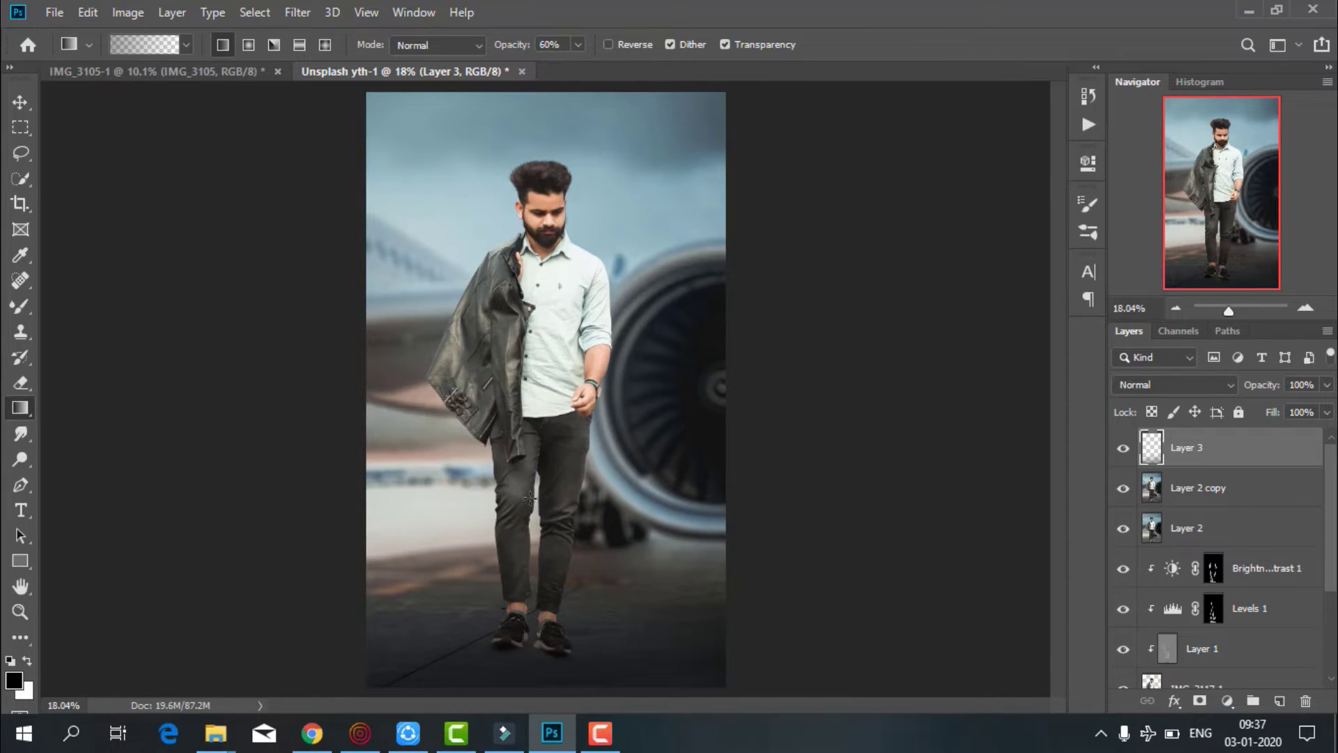
key("ctrl+t")
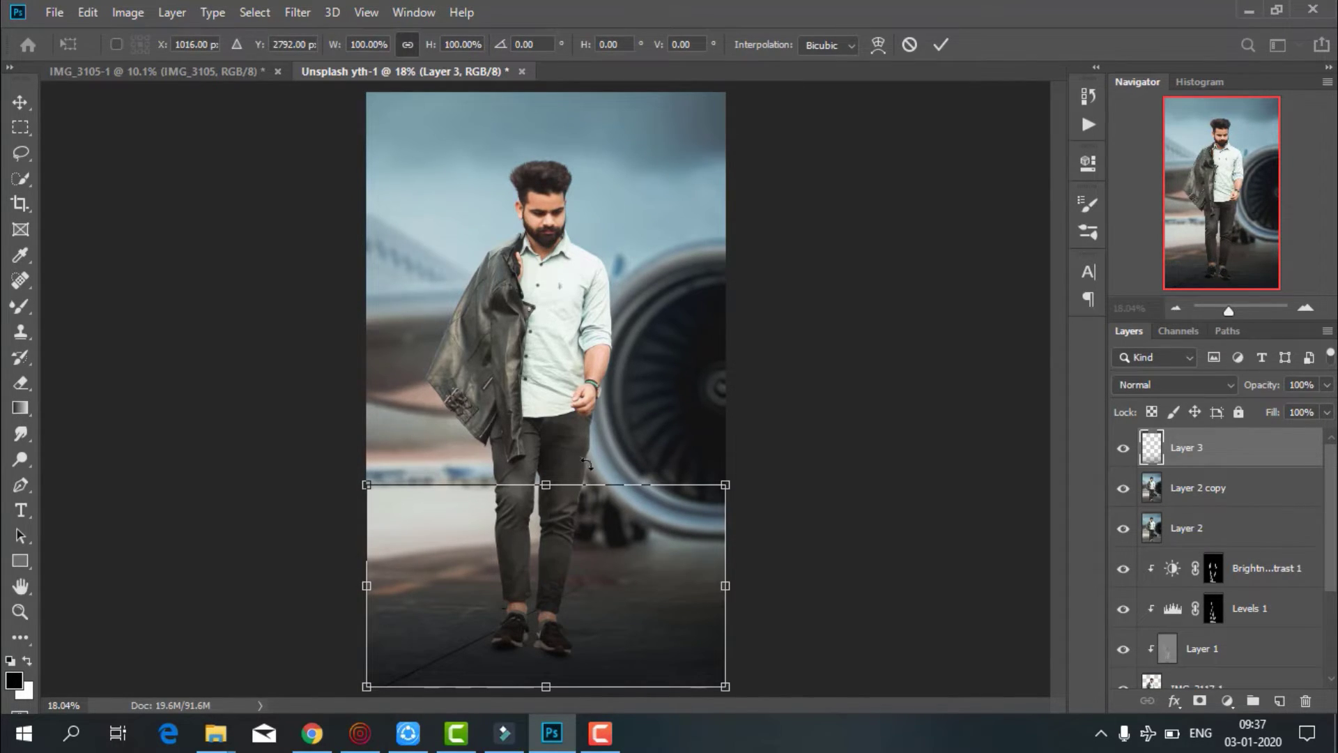
mouse_move(725, 484)
left_mouse_down()
mouse_move(743, 475)
mouse_move(675, 563)
mouse_move(693, 564)
left_mouse_up()
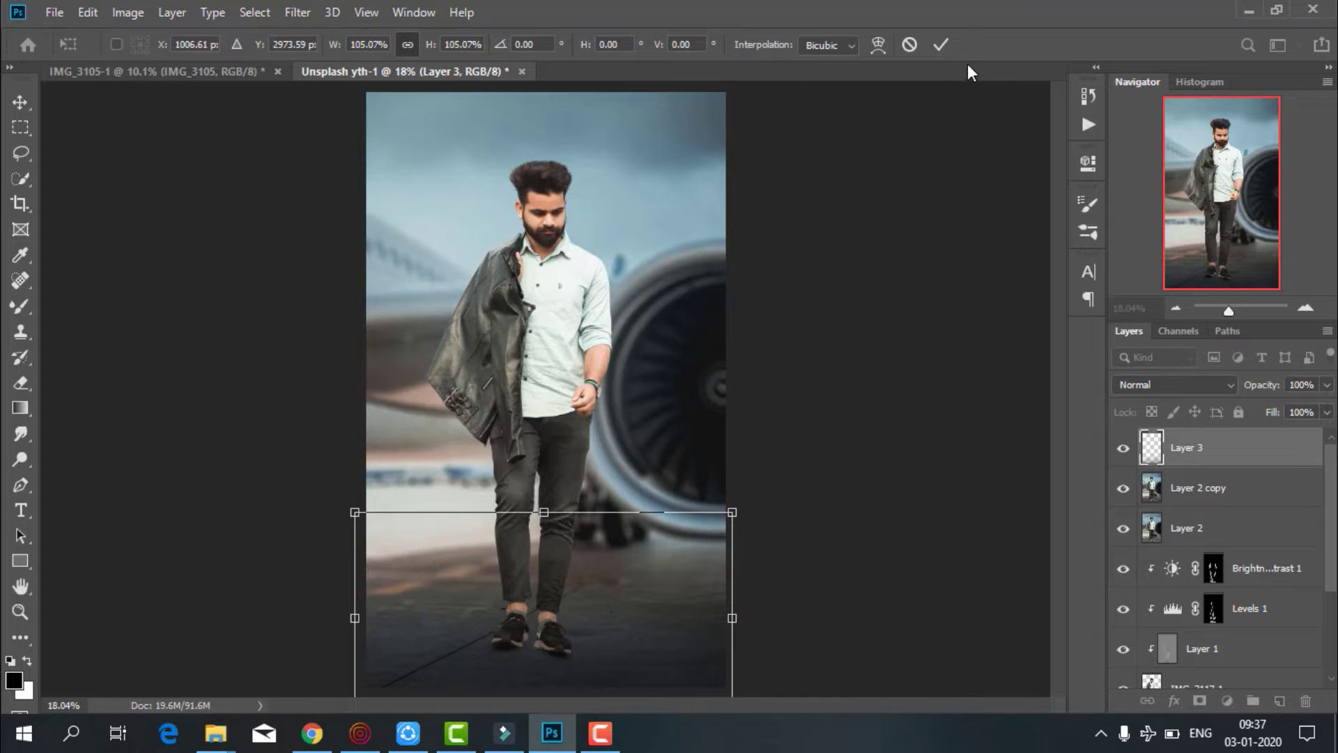
left_click(945, 44)
Zoom in to check the legs and shoes, fit the image on screen, and open the layer's context menu
key("g")
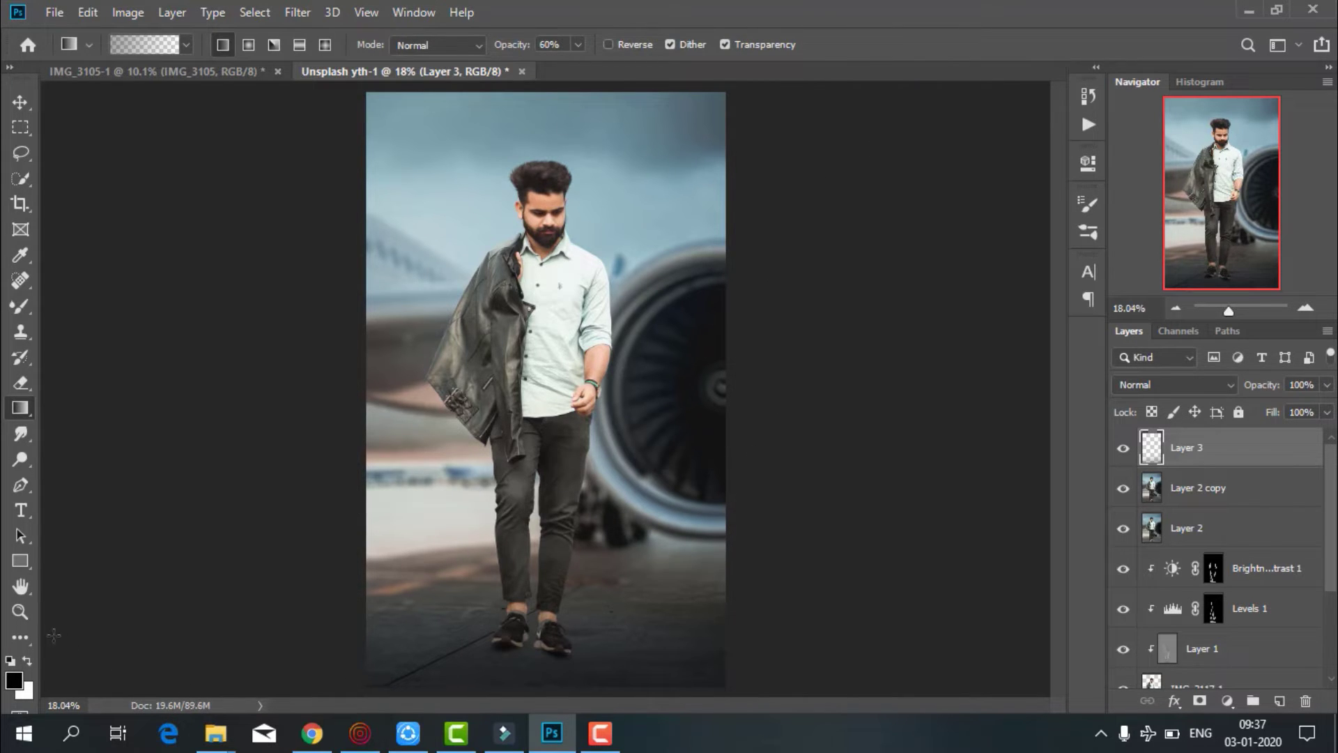
left_click(20, 611)
mouse_move(512, 537)
left_mouse_down()
mouse_move(635, 577)
mouse_move(694, 547)
left_mouse_up()
scroll(620, 571, "down", 5)
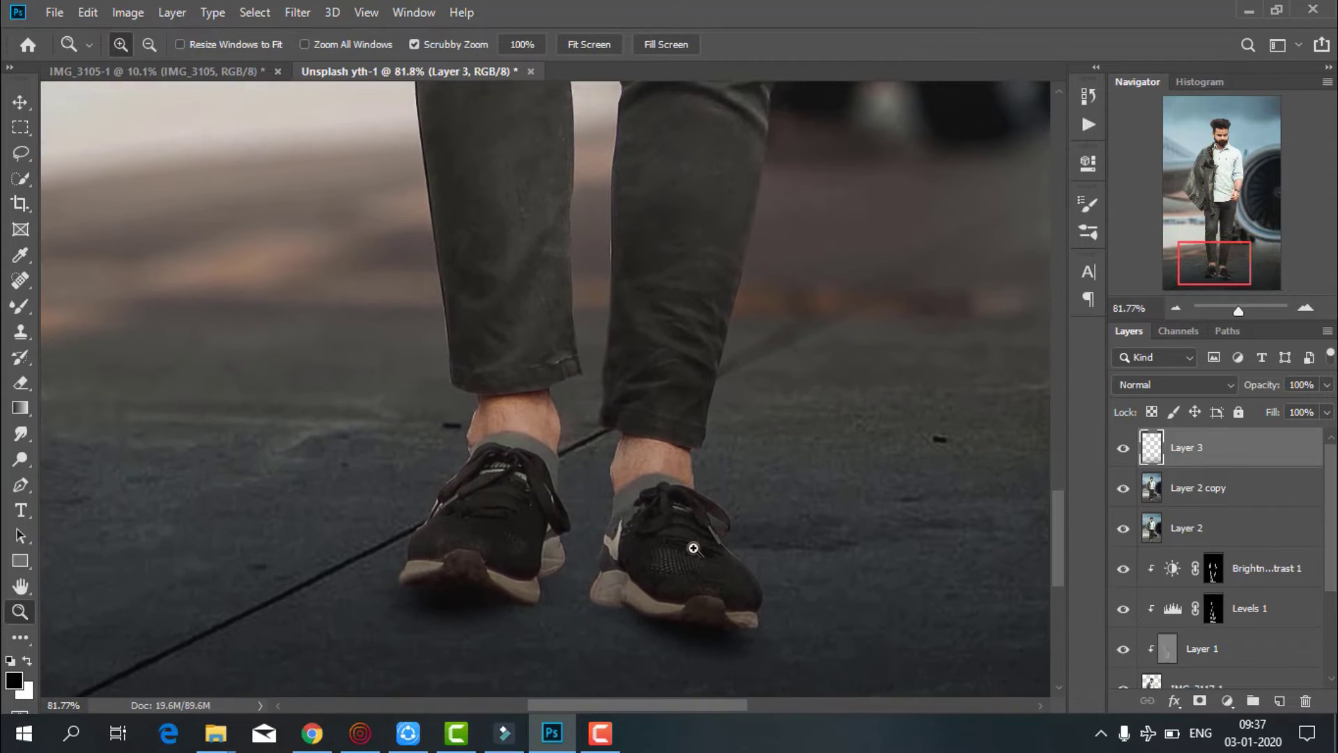
scroll(588, 126, "up", 1)
left_click(582, 44)
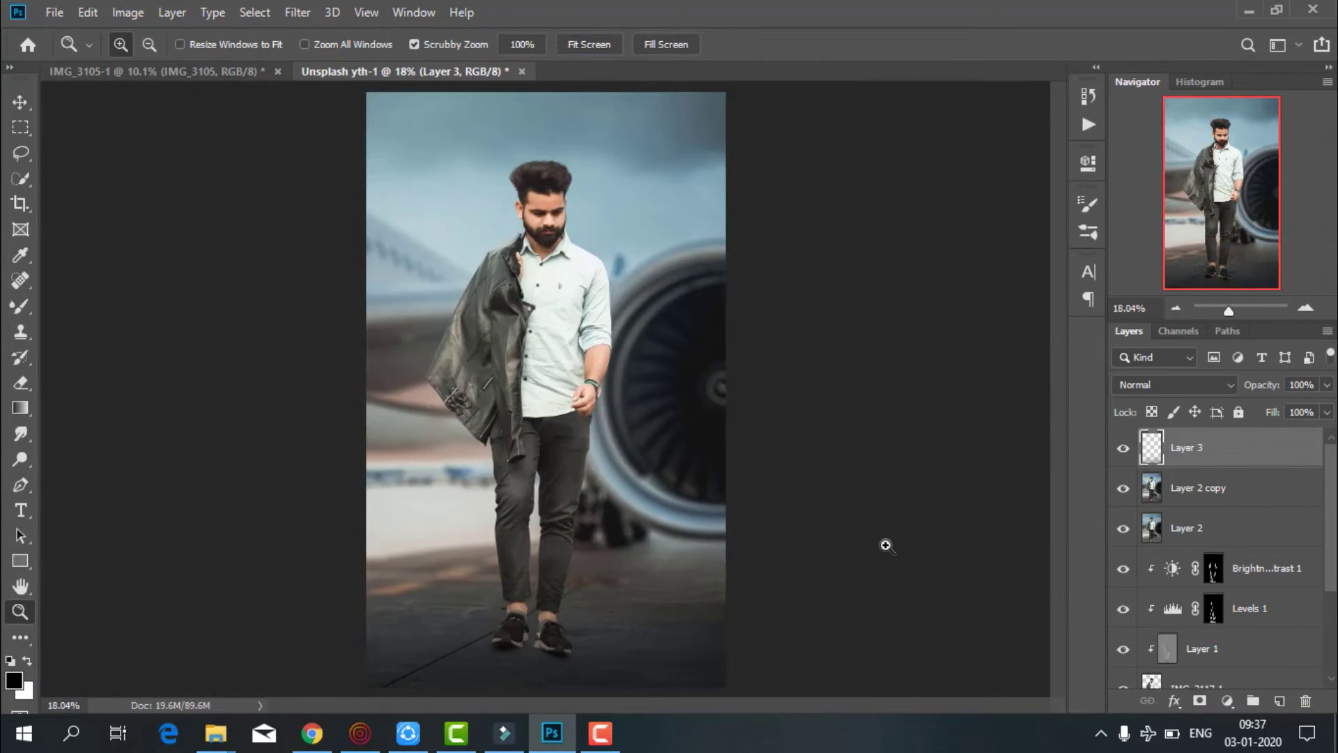
right_click(1187, 444)
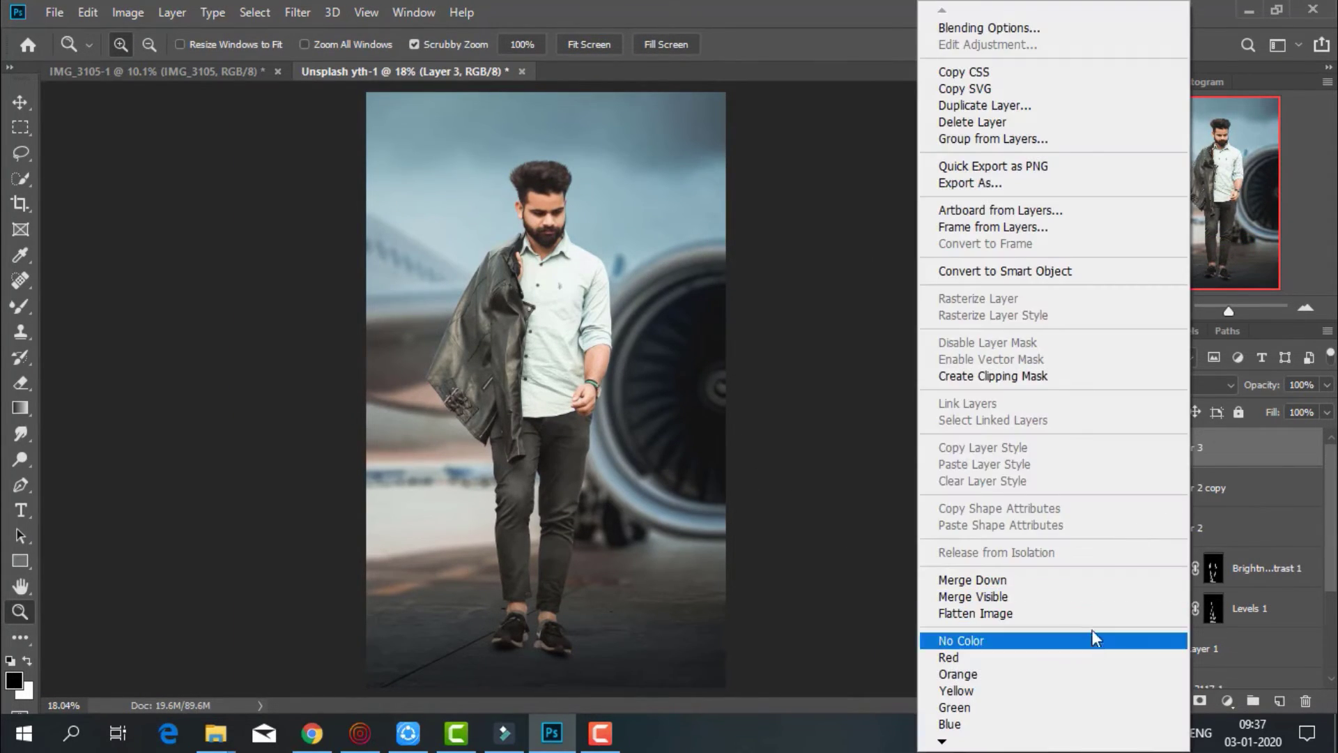
Merge the top layer down, then add Selective Color removing cyan and adding yellow in the Reds
left_click(973, 582)
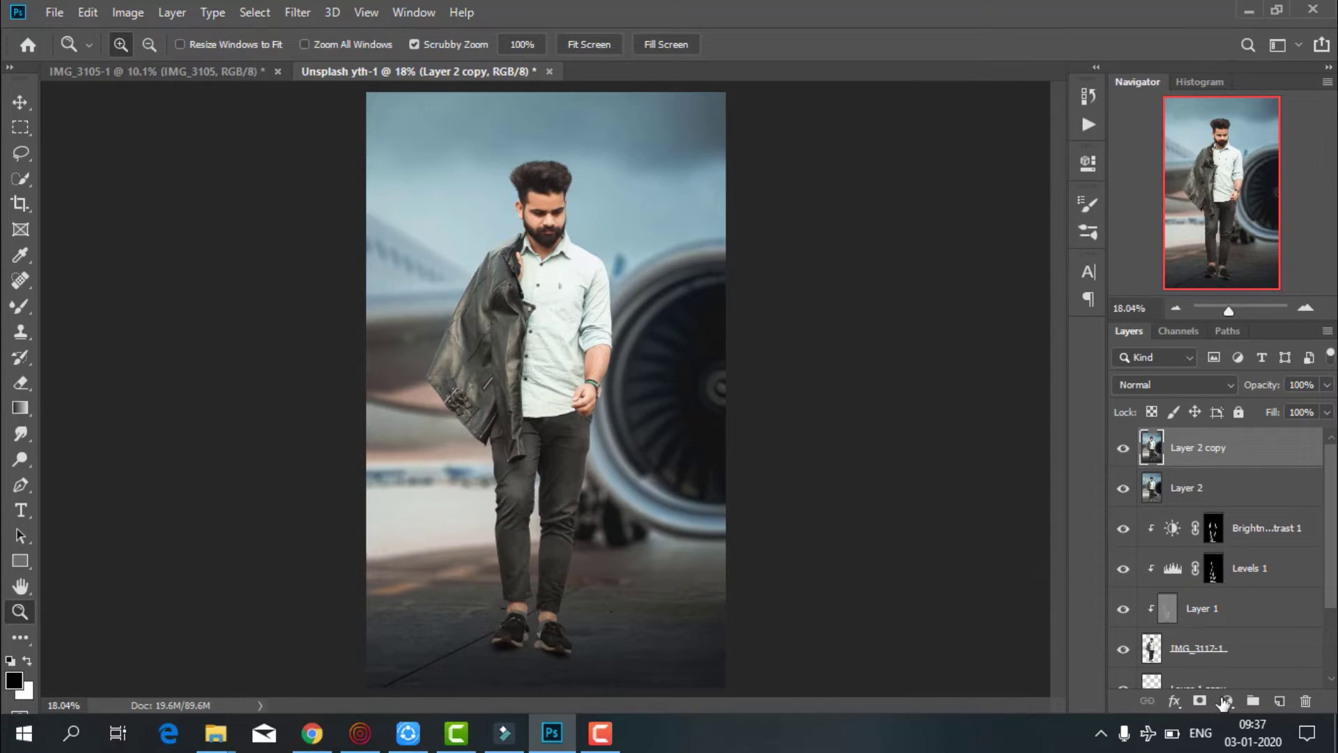
left_click(1225, 701)
left_click(1215, 692)
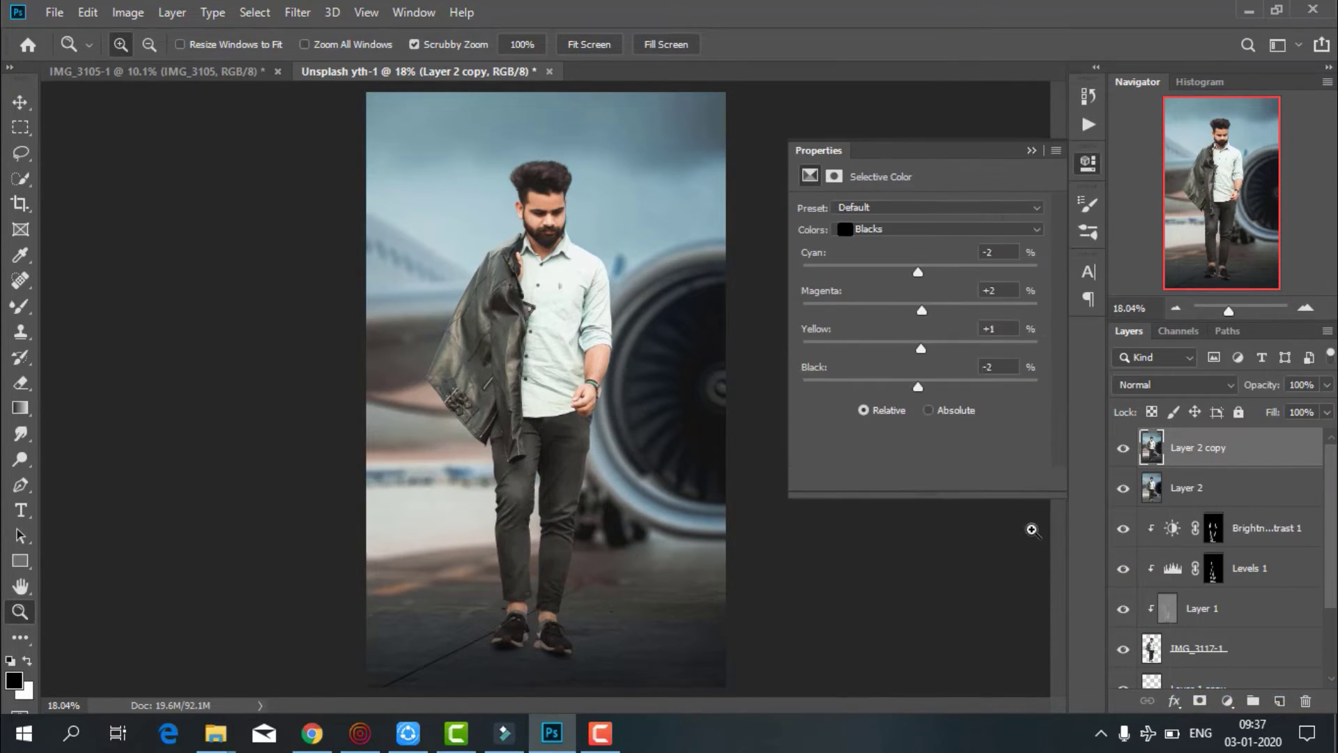
left_click(902, 228)
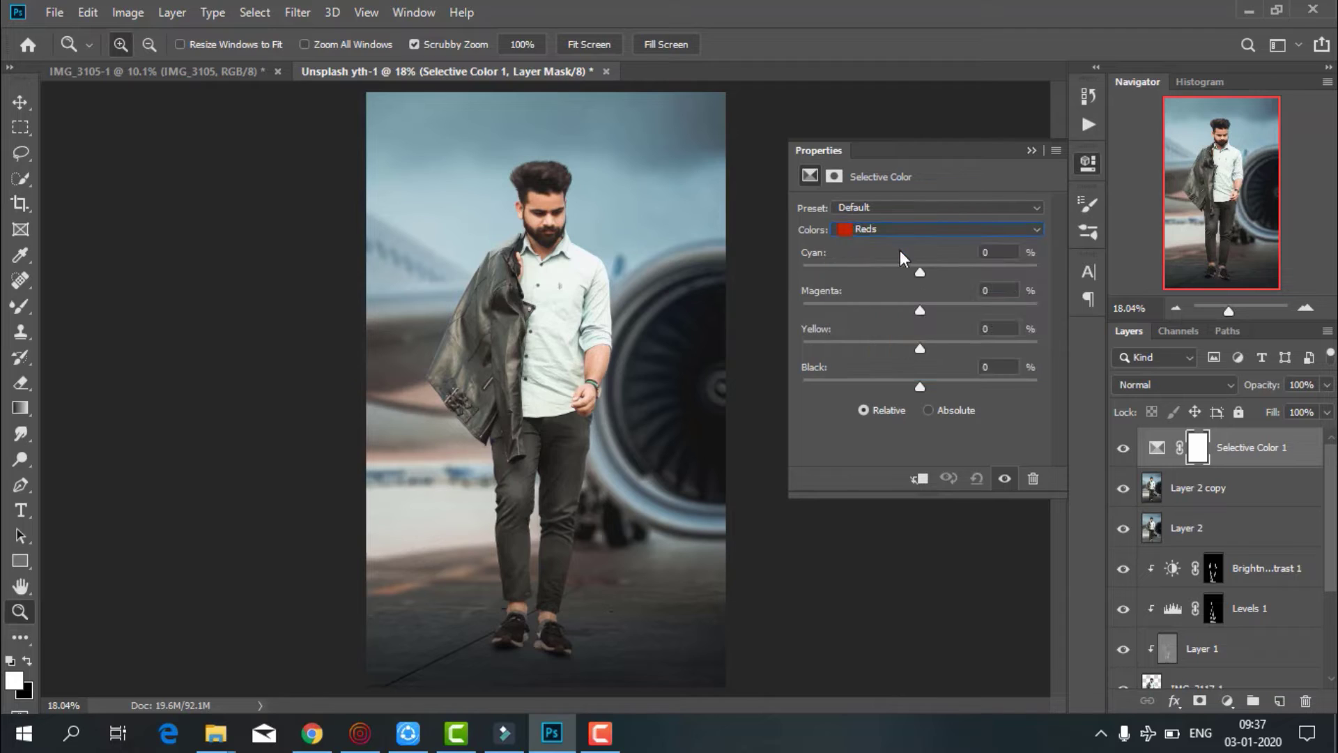
left_click_drag(934, 276, 888, 271)
left_click(889, 272)
left_click_drag(910, 273, 908, 273)
mouse_move(917, 343)
left_mouse_down()
mouse_move(936, 343)
mouse_move(908, 386)
mouse_move(927, 383)
left_mouse_up()
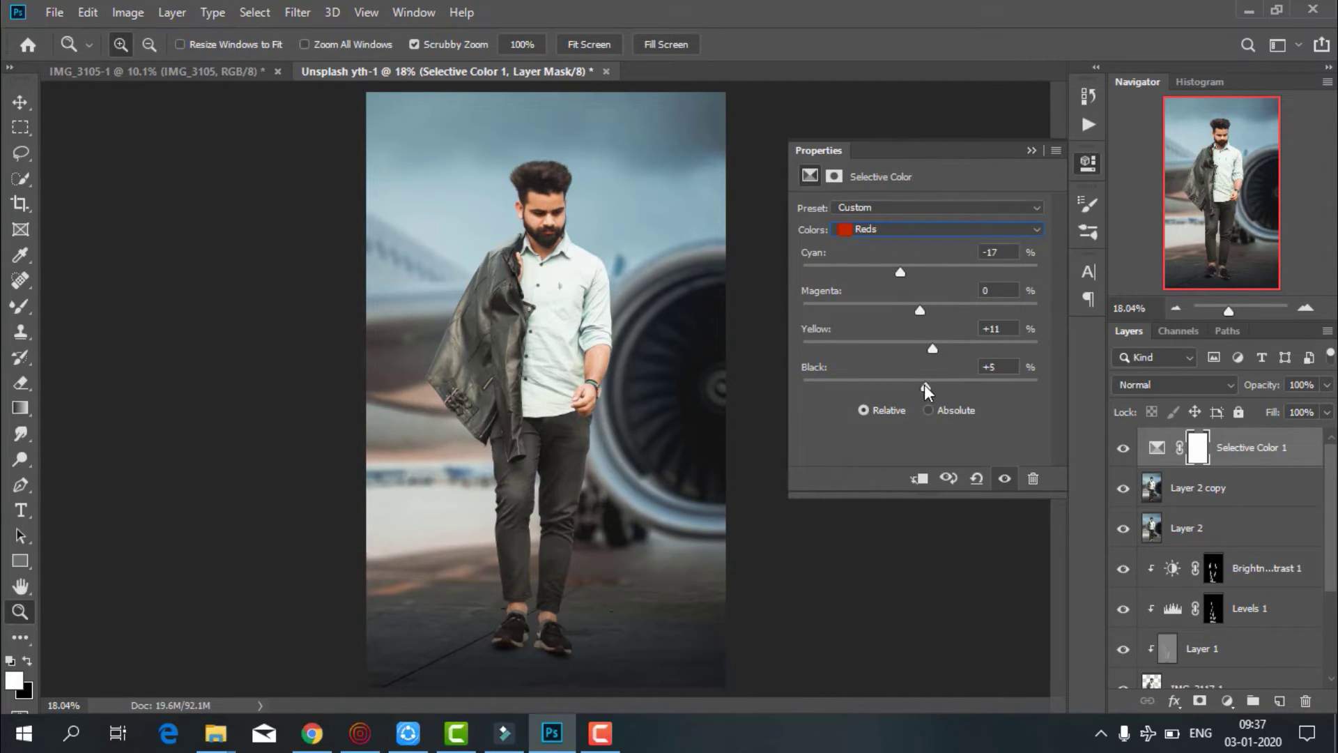
Check the Cyans, then slightly reduce black in the Neutrals
left_click(883, 230)
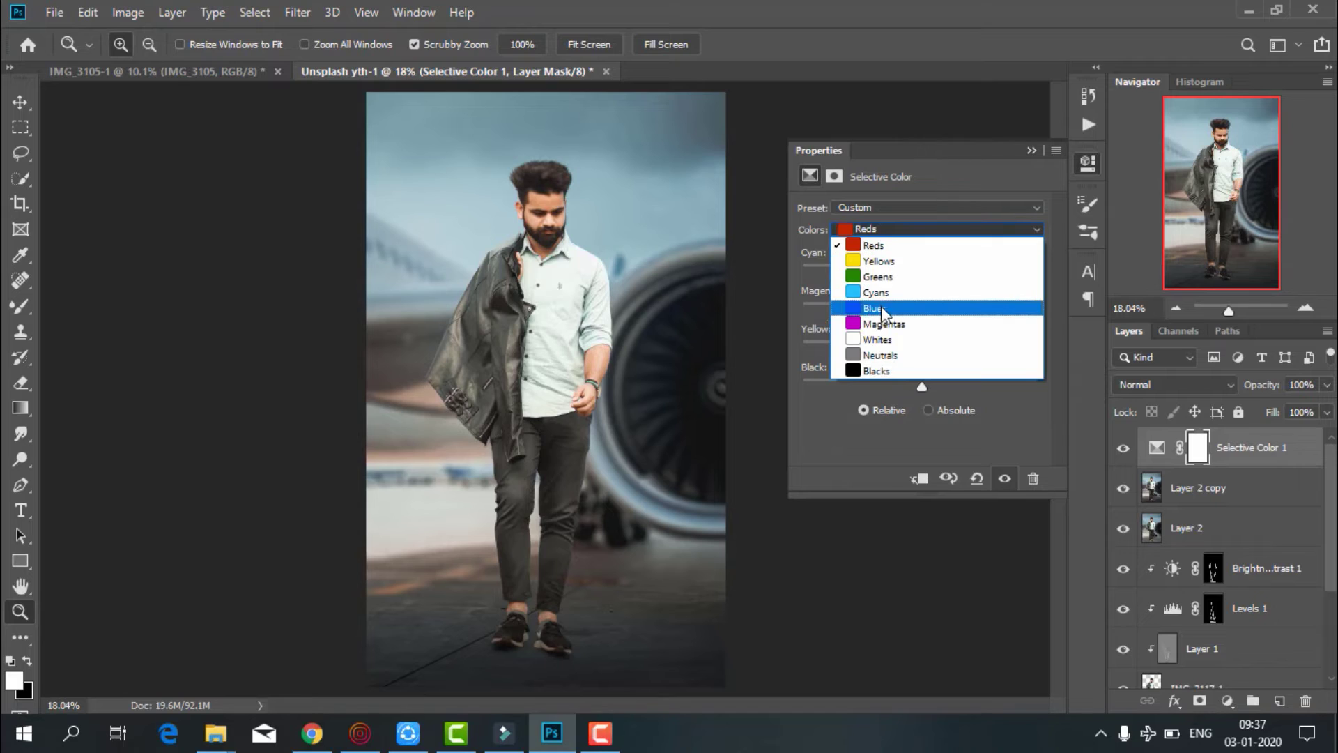
left_click(882, 300)
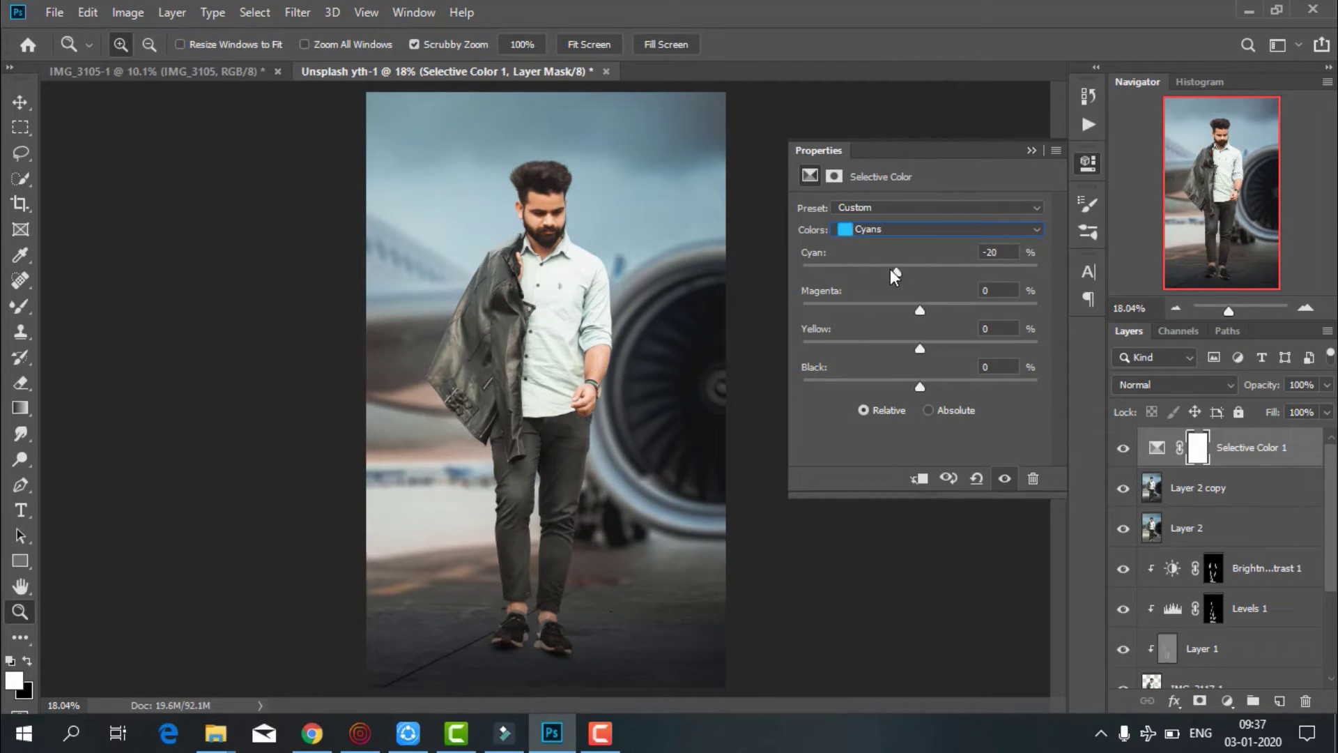
left_click(892, 233)
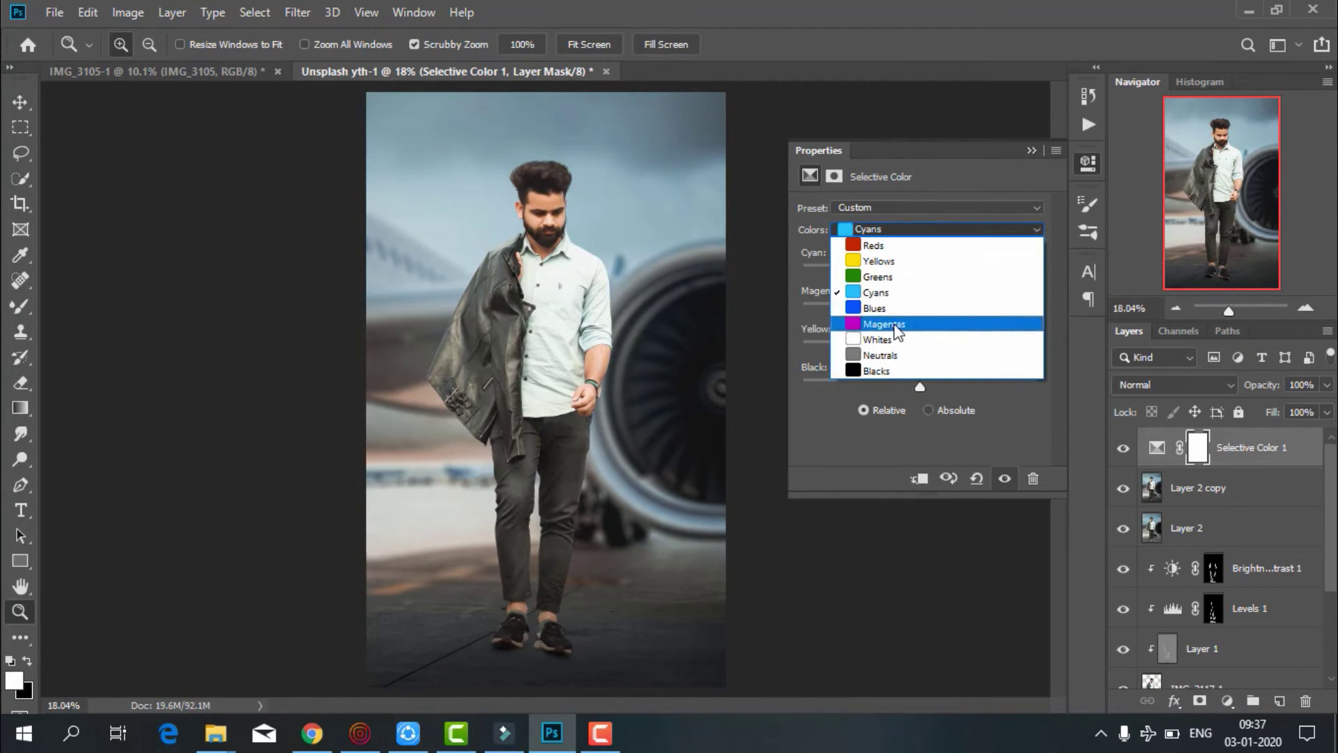
left_click(895, 357)
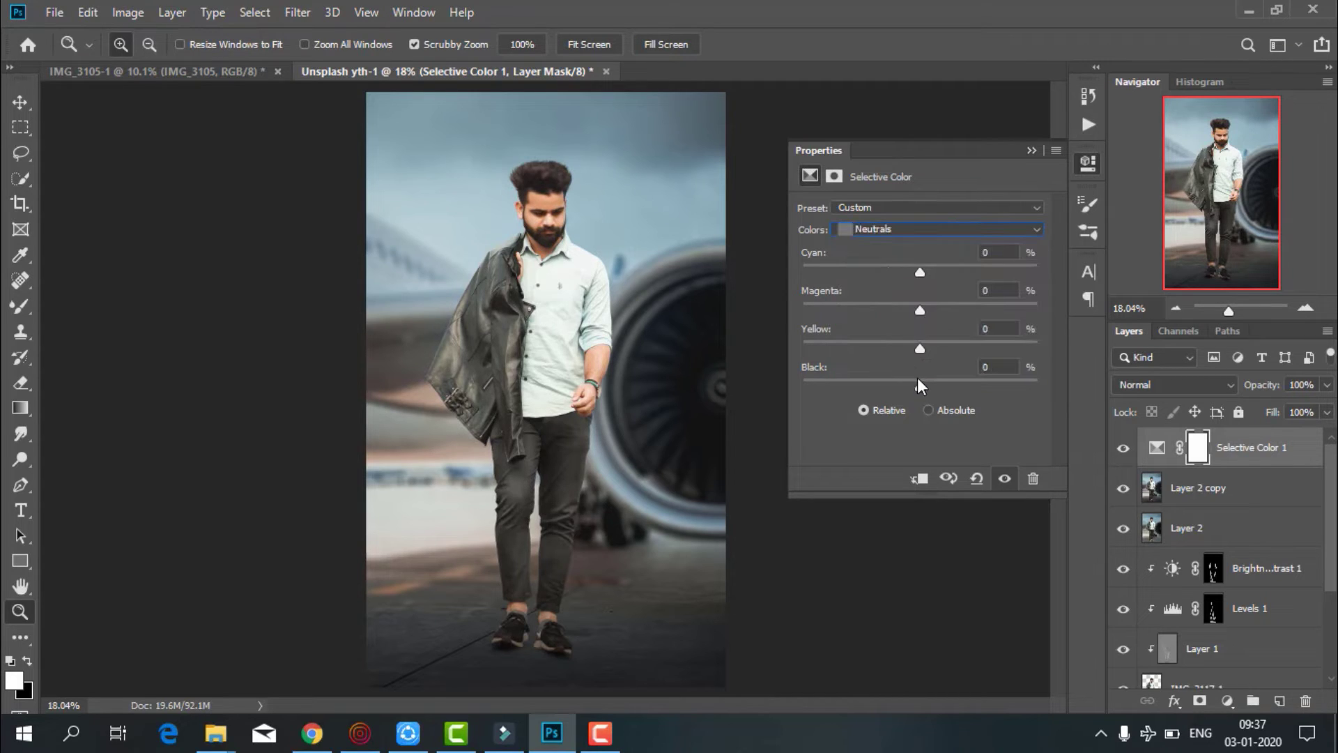
mouse_move(918, 377)
left_mouse_down()
mouse_move(901, 379)
mouse_move(922, 379)
left_mouse_up()
Set the Blacks to cyan -2, magenta +2, yellow +2 and black -2
left_click(898, 231)
left_click(881, 372)
left_click_drag(919, 272, 927, 315)
left_click_drag(919, 346, 925, 349)
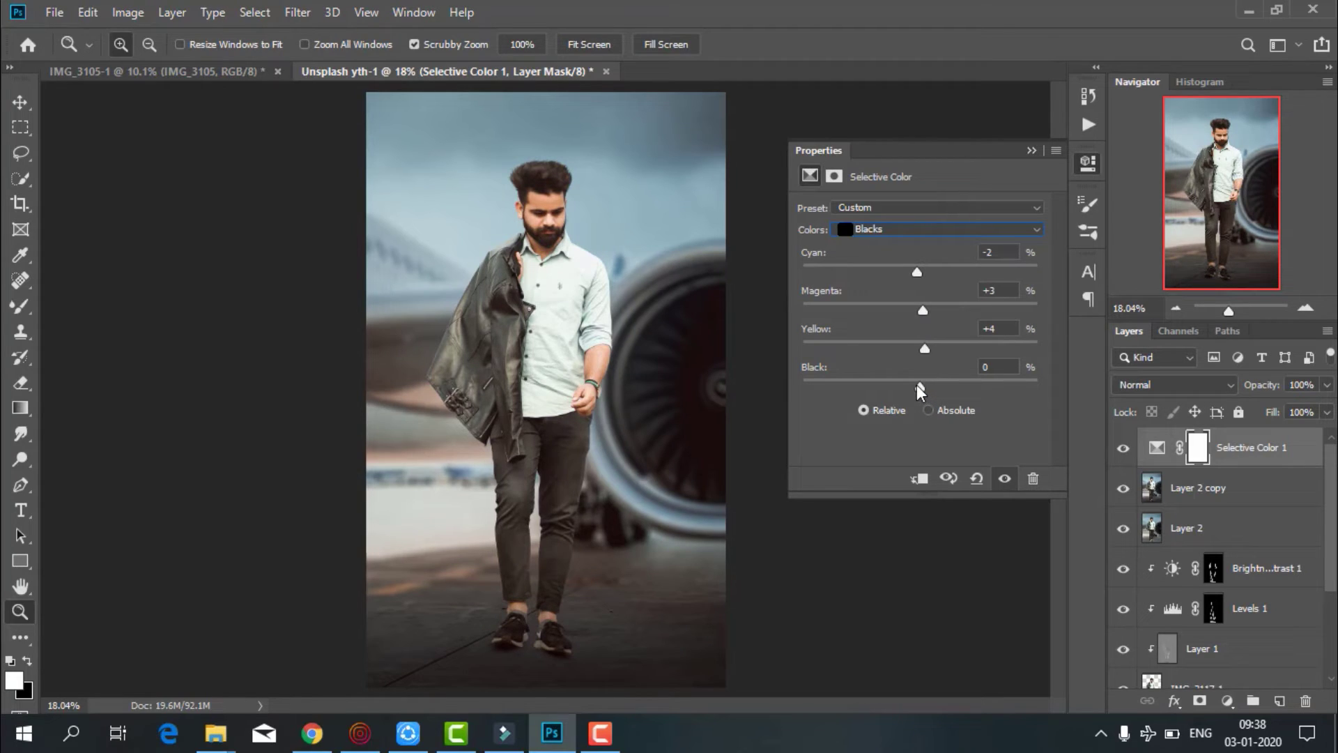
left_click_drag(917, 383, 913, 383)
left_click(993, 292)
Toggle the Selective Color layer's visibility to compare before and after
left_click(1032, 151)
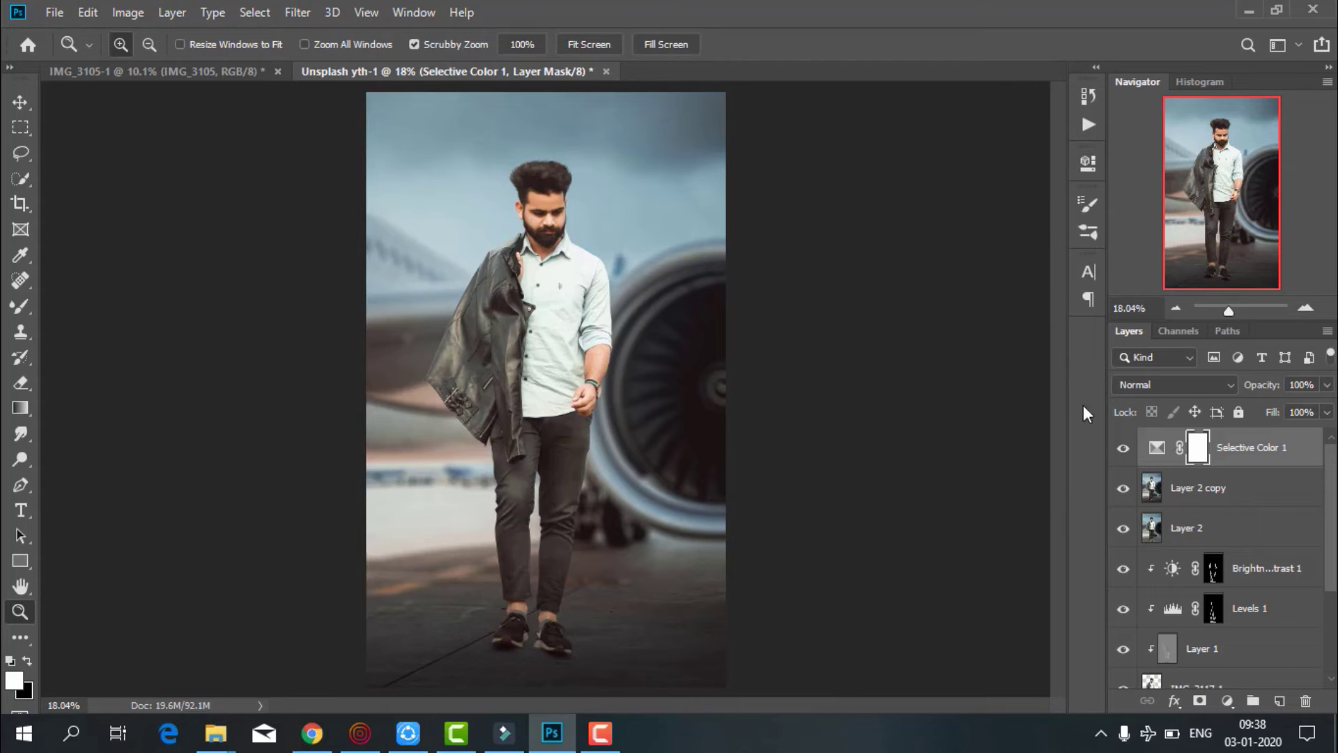
left_click(1124, 449)
left_click(1123, 448)
left_click(1121, 449)
Add a Color Balance layer with Midtones Cyan/Red at -13
left_click(1228, 701)
left_click(1216, 530)
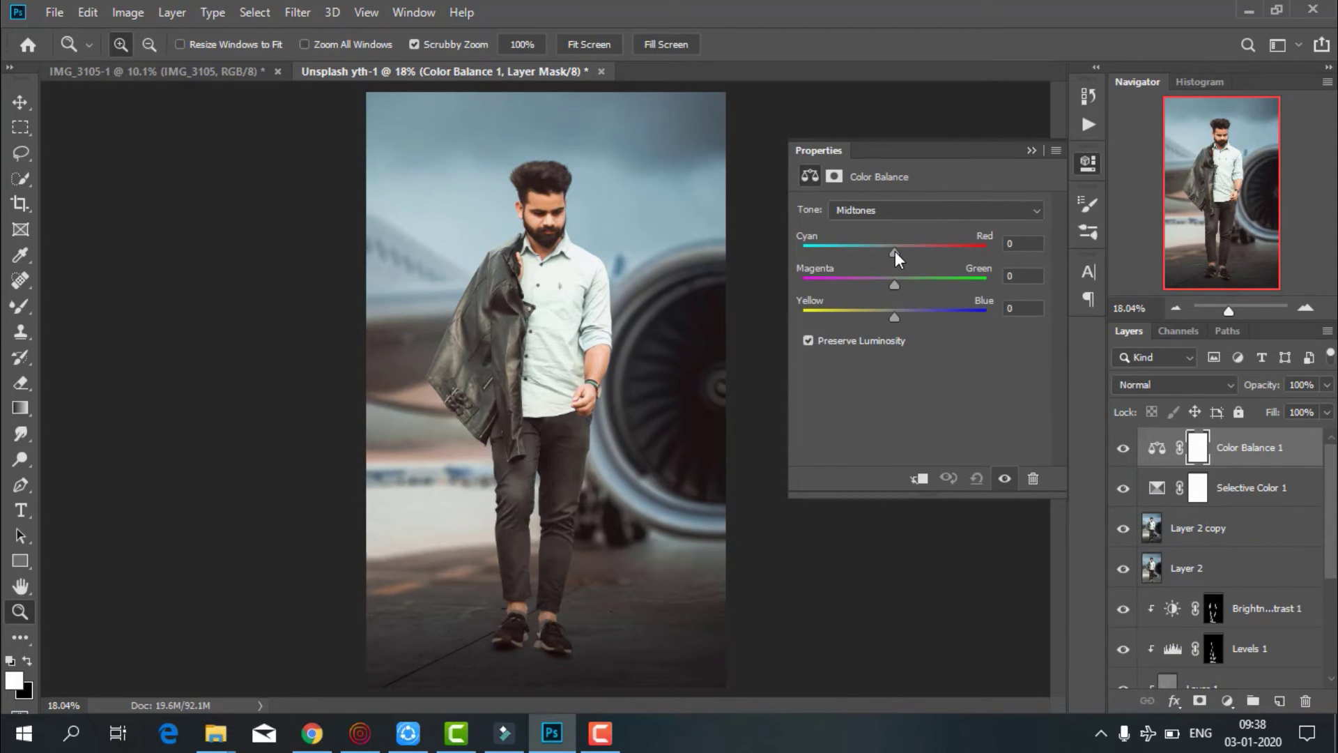
mouse_move(895, 251)
left_mouse_down()
mouse_move(882, 250)
mouse_move(899, 283)
mouse_move(884, 314)
mouse_move(897, 315)
left_mouse_up()
left_click_drag(888, 242, 888, 251)
Lower the Color Balance layer's opacity to 28%, comparing the image with it hidden and shown
left_click(1030, 149)
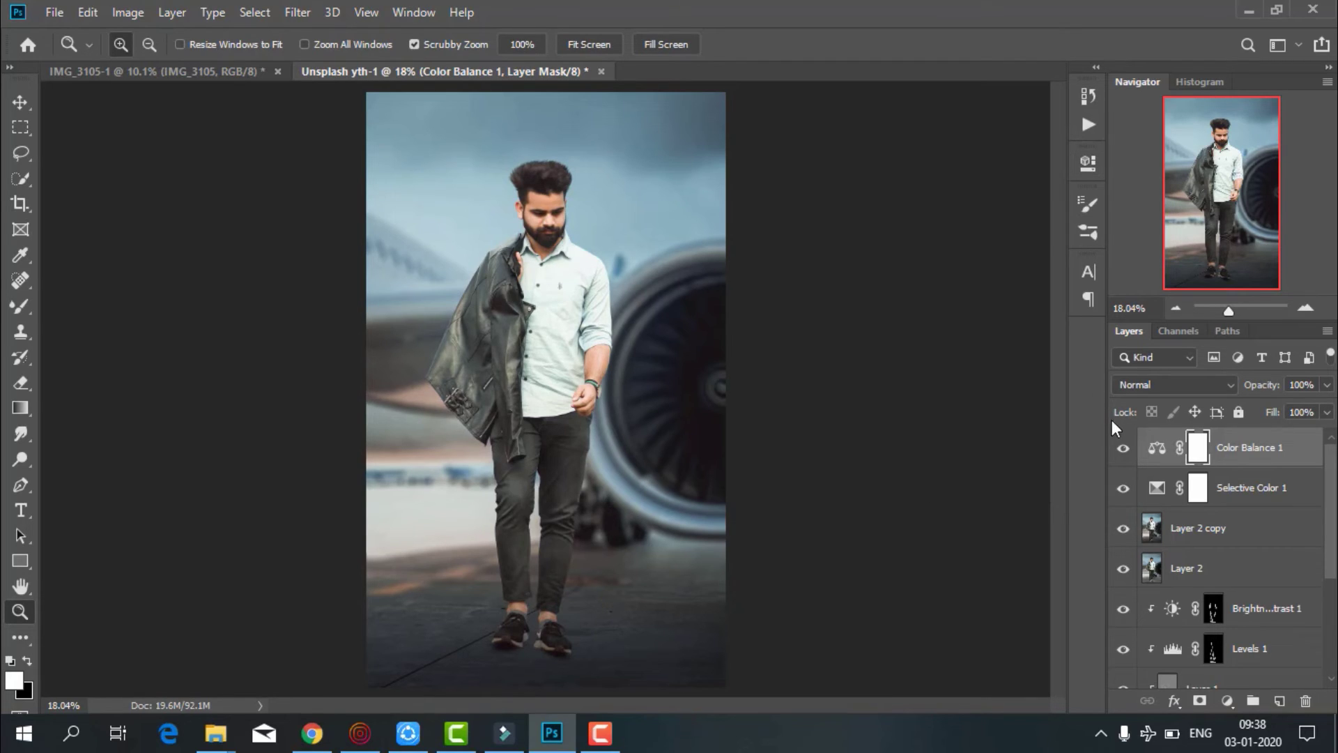
left_click(1123, 449)
left_click(1124, 449)
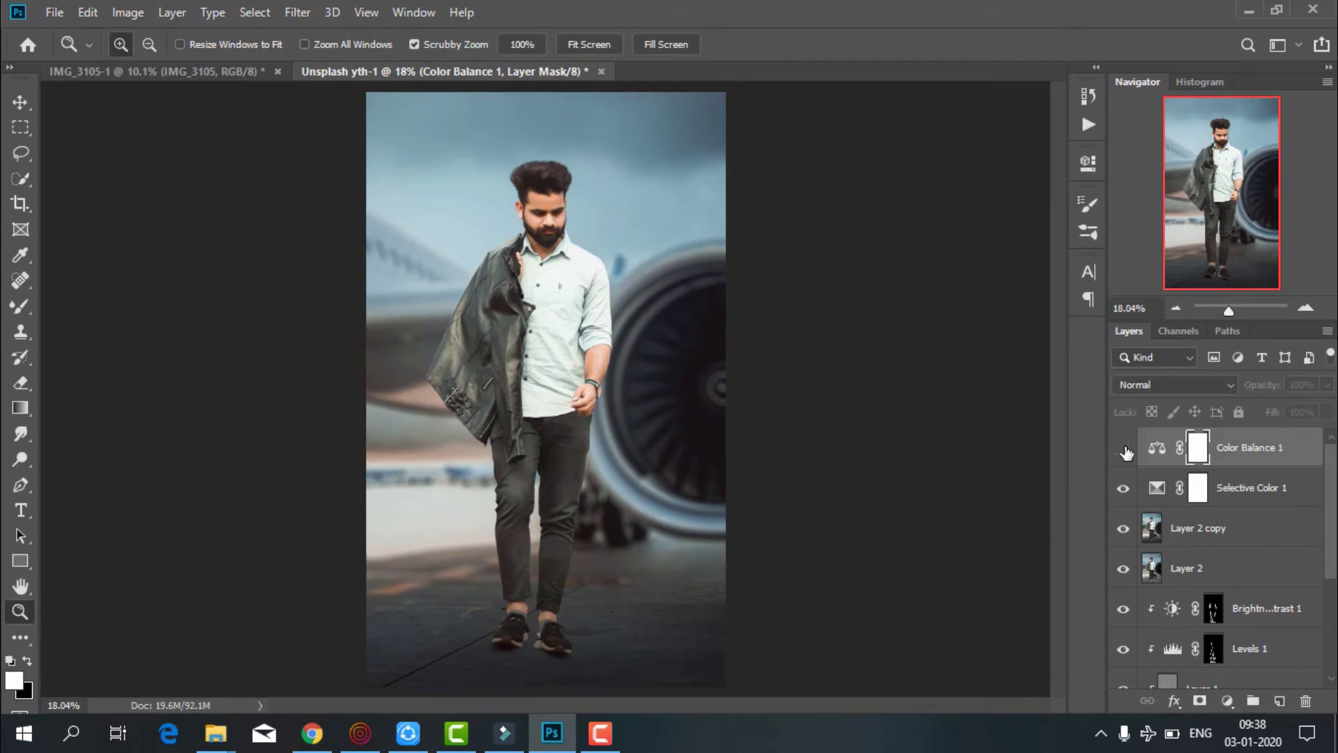
left_click(1123, 449)
mouse_move(1255, 385)
left_mouse_down()
mouse_move(1226, 387)
mouse_move(1258, 390)
left_mouse_up()
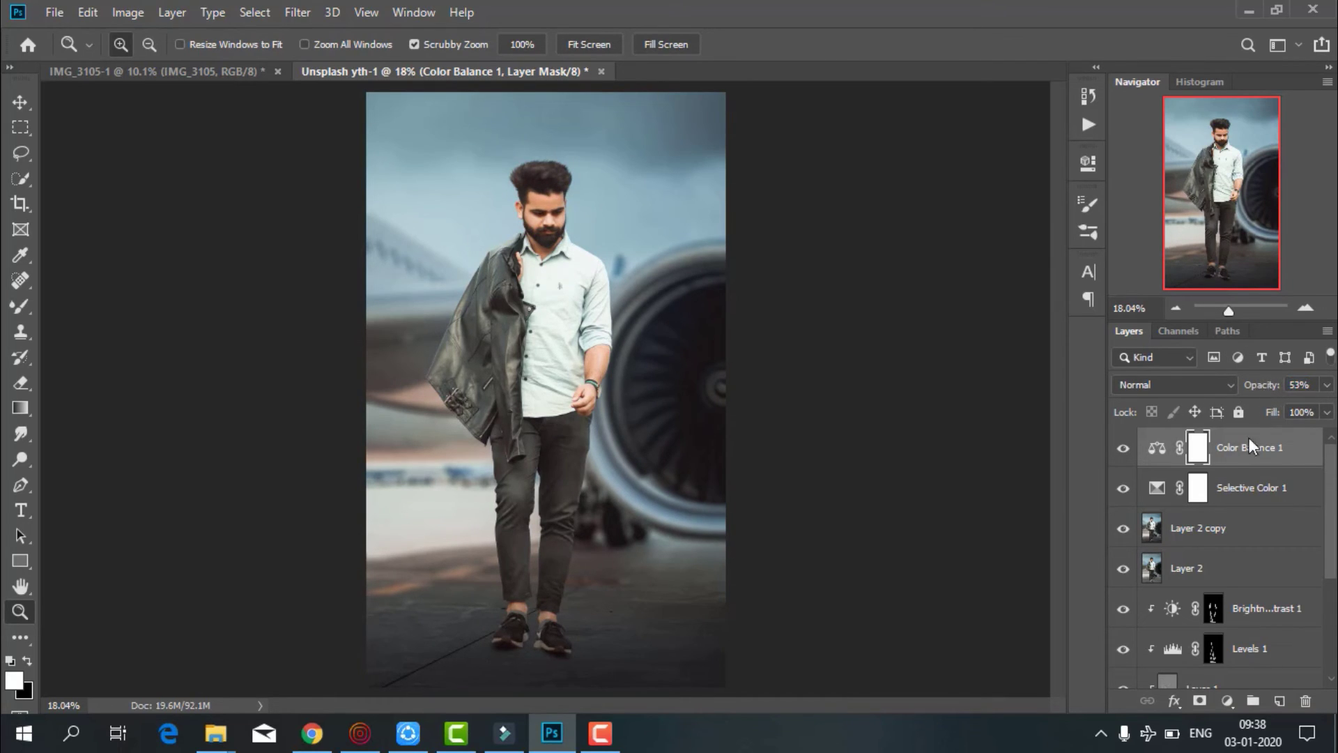
left_click(1123, 450)
left_click(1124, 450)
left_click(1122, 448)
left_click(1123, 448)
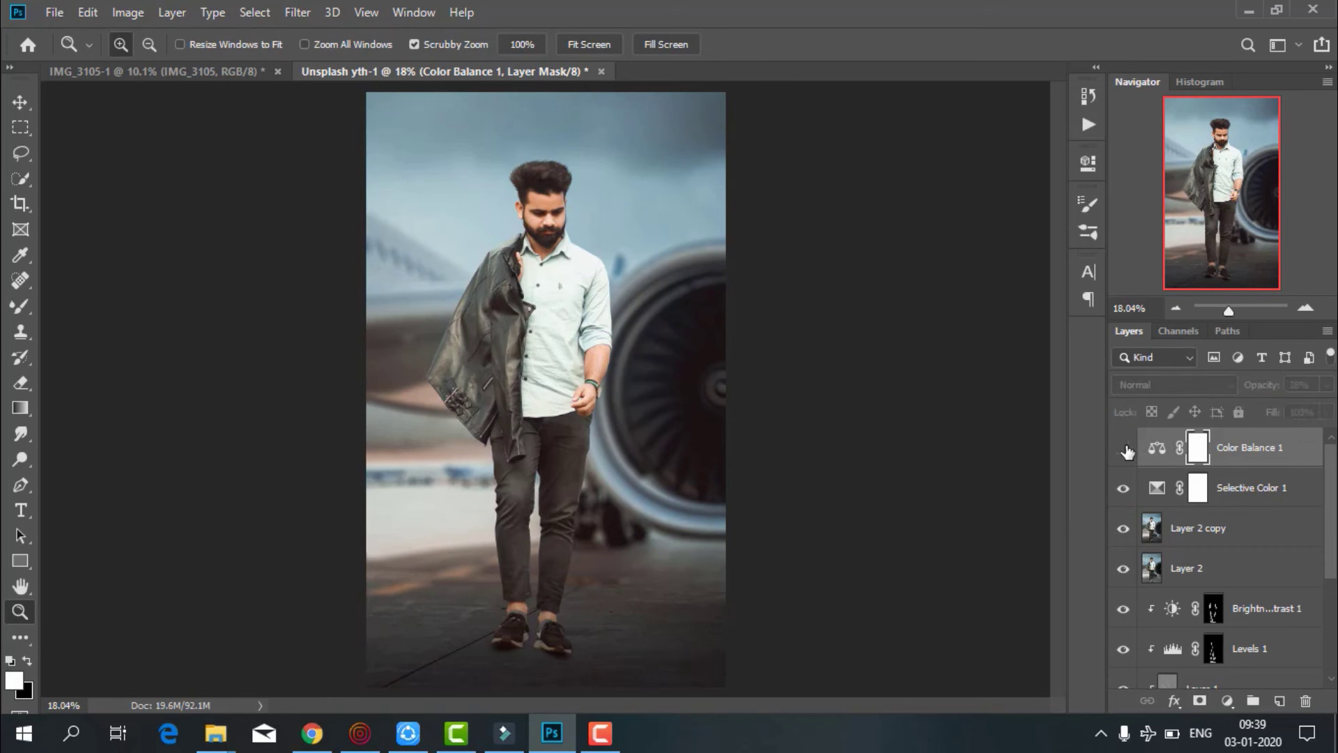
right_click(1235, 460)
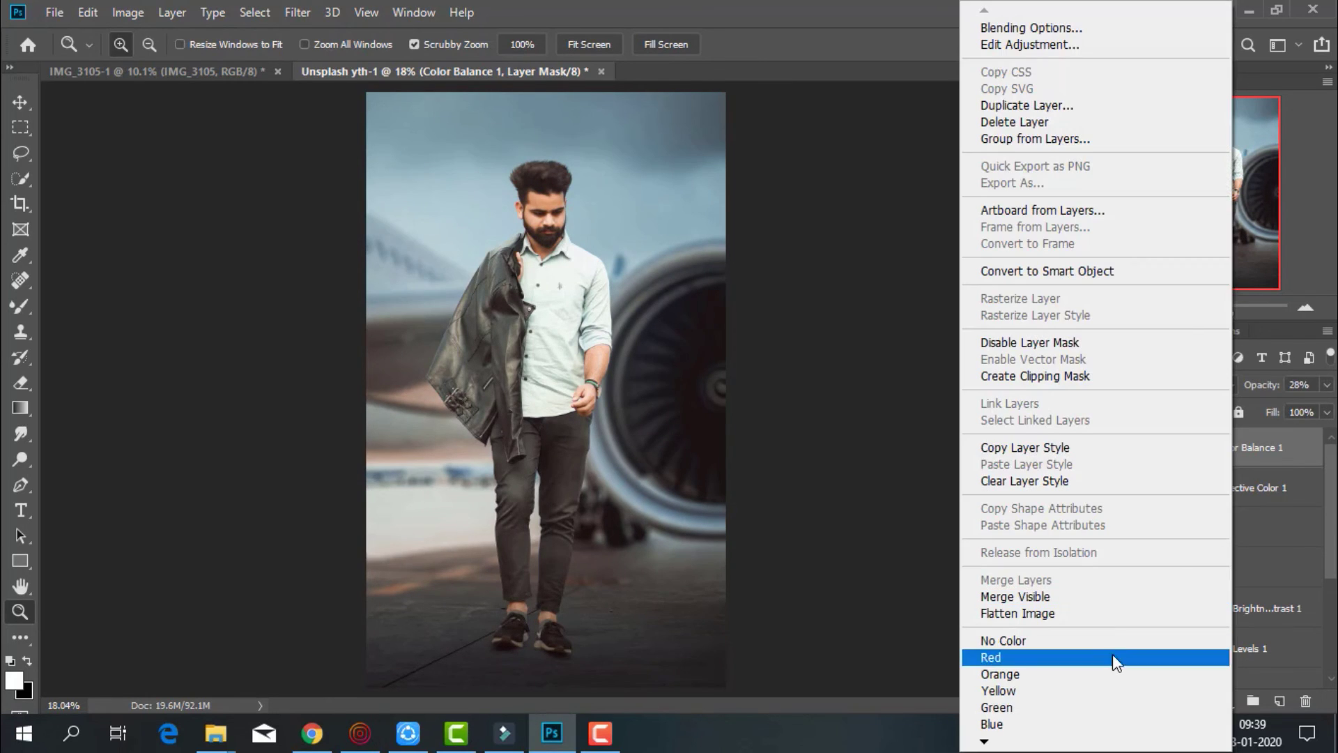
left_click(1245, 441)
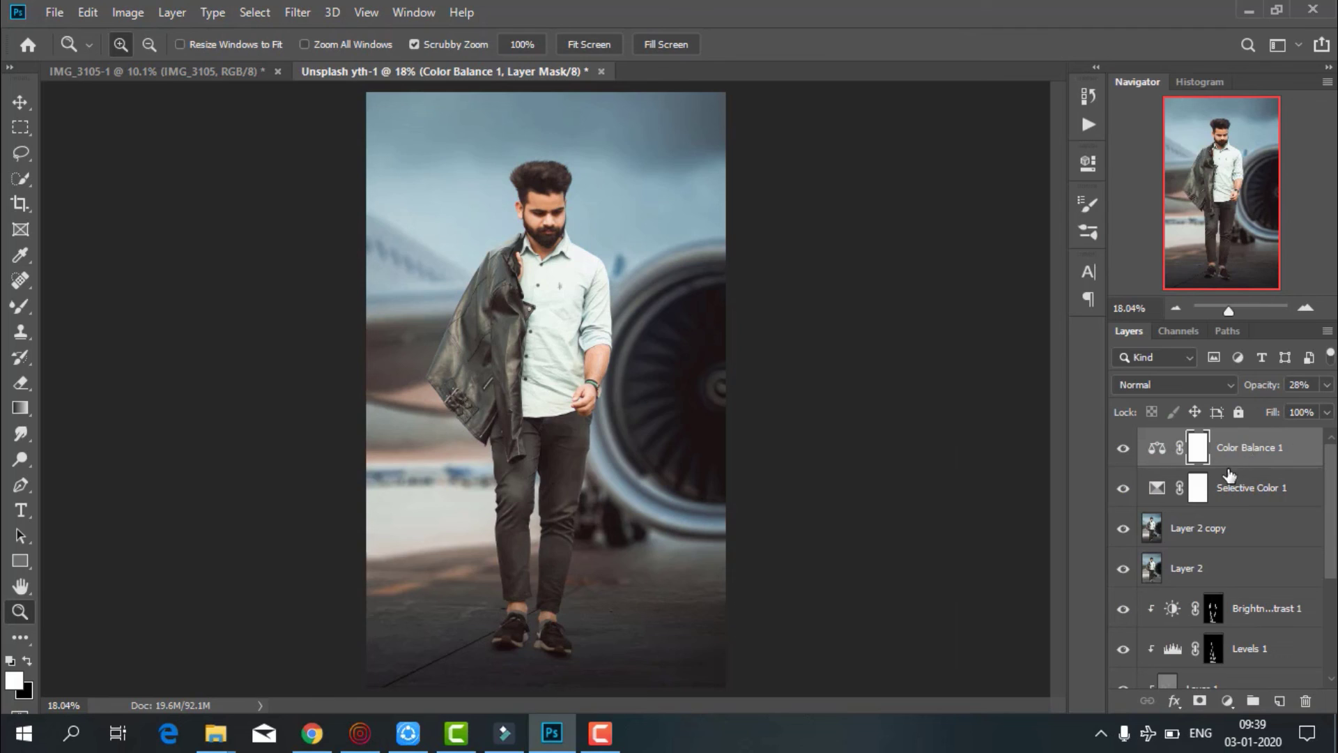
Merge Selective Color 1, Layer 2 copy and Color Balance 1 into one layer
left_click(1234, 490, "shift")
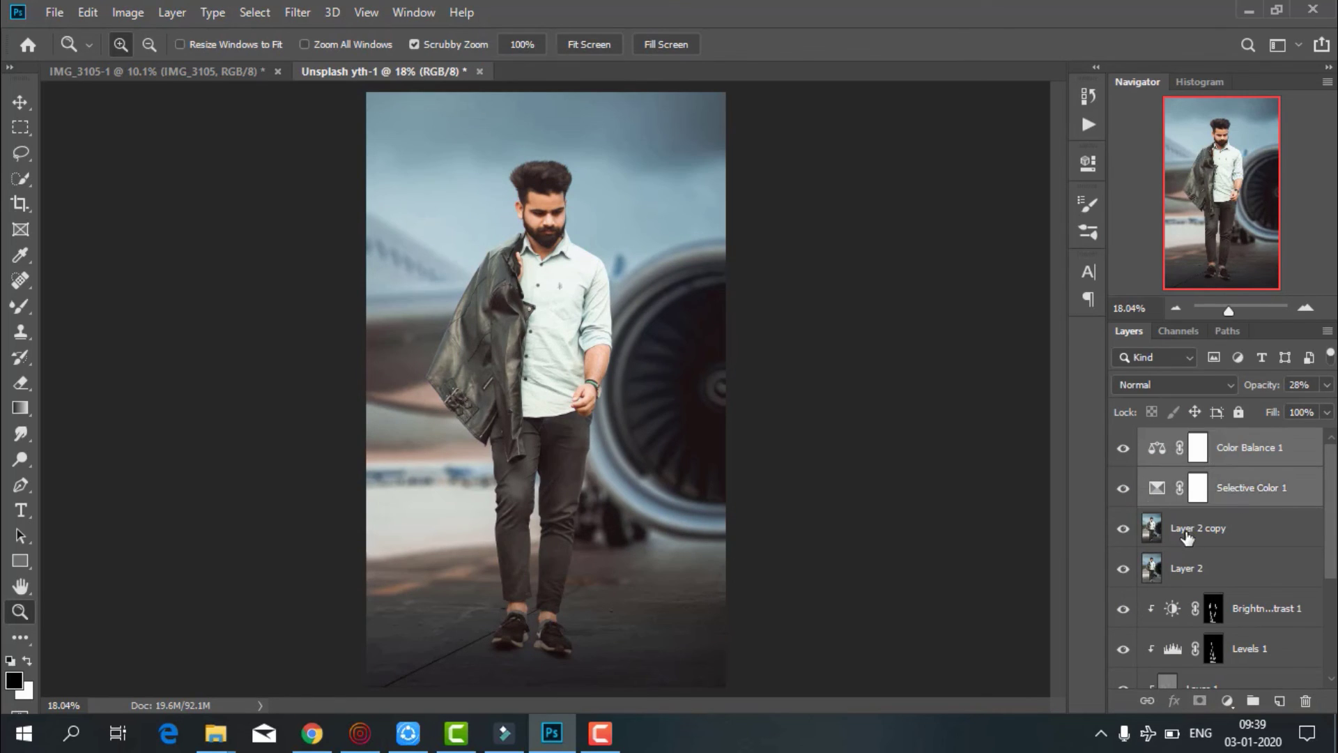
left_click(1185, 537, "shift")
right_click(1185, 537)
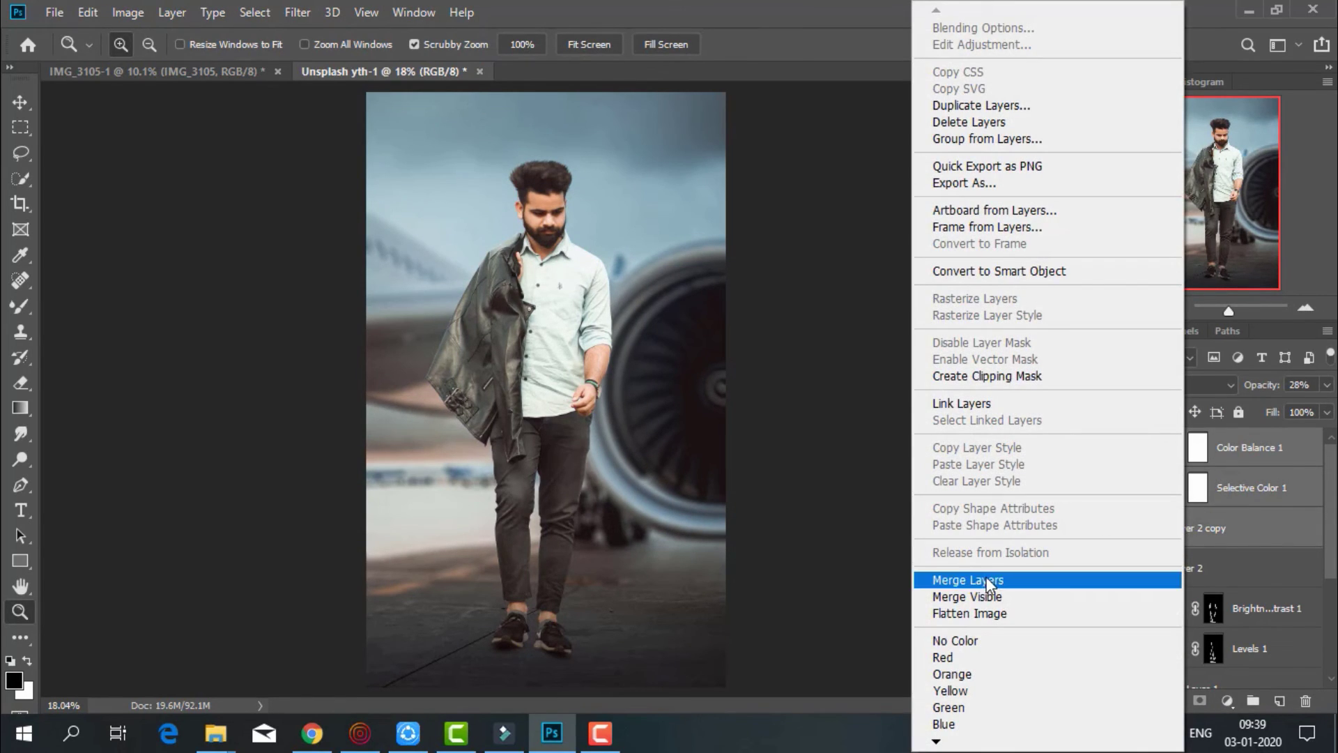
left_click(990, 580)
Toggle the merged layer's visibility to compare, then bring up Save for Web with Alt+Ctrl+Shift+S
left_click(1121, 452)
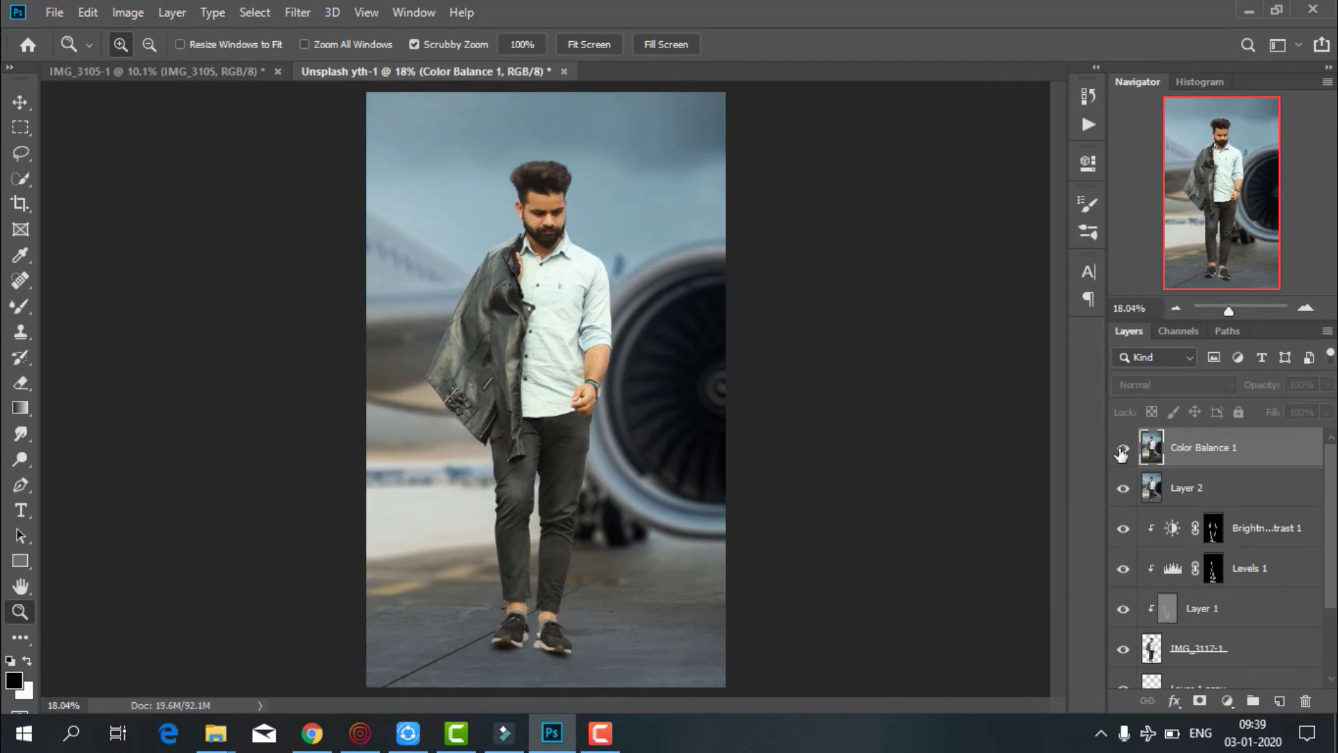
left_click(1122, 449)
left_click(1123, 450)
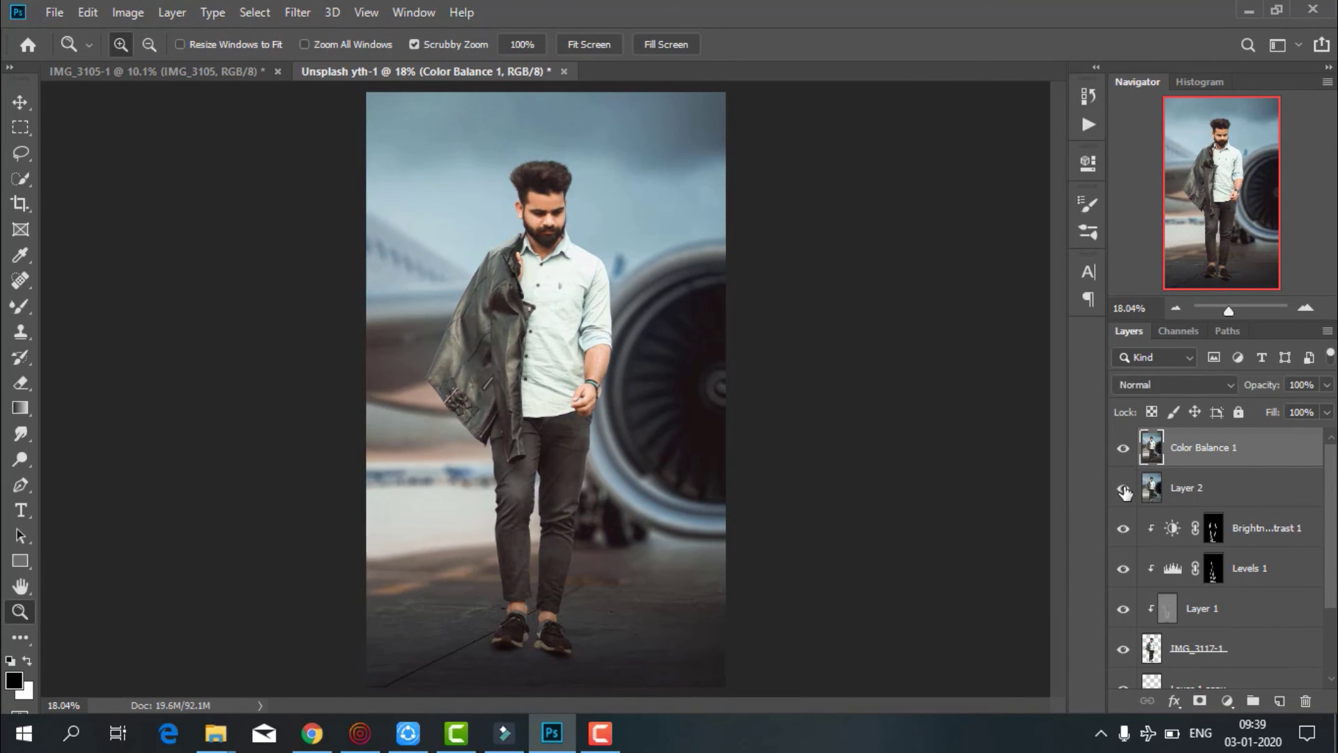
key("alt")
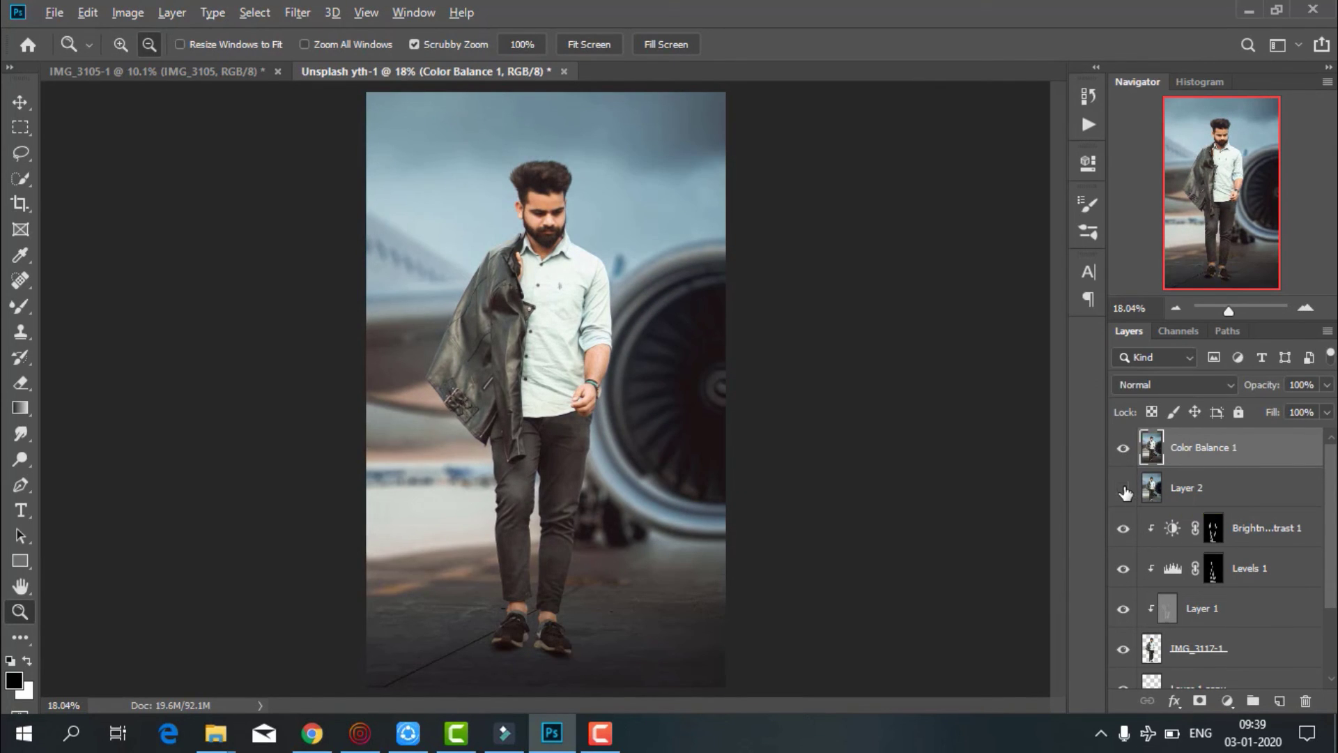
key("ctrl+alt+shift+s")
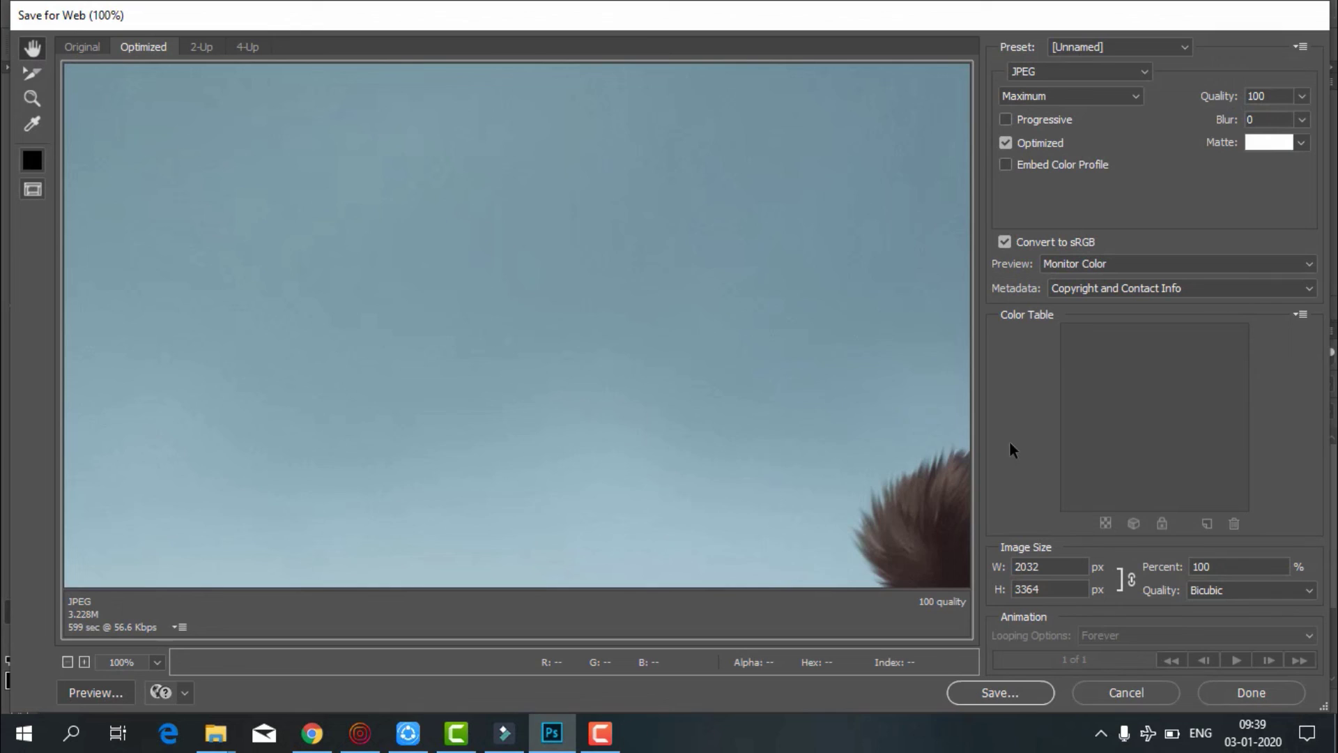
Fit the preview in view and save the composite as a quality 100 JPEG
right_click(866, 422)
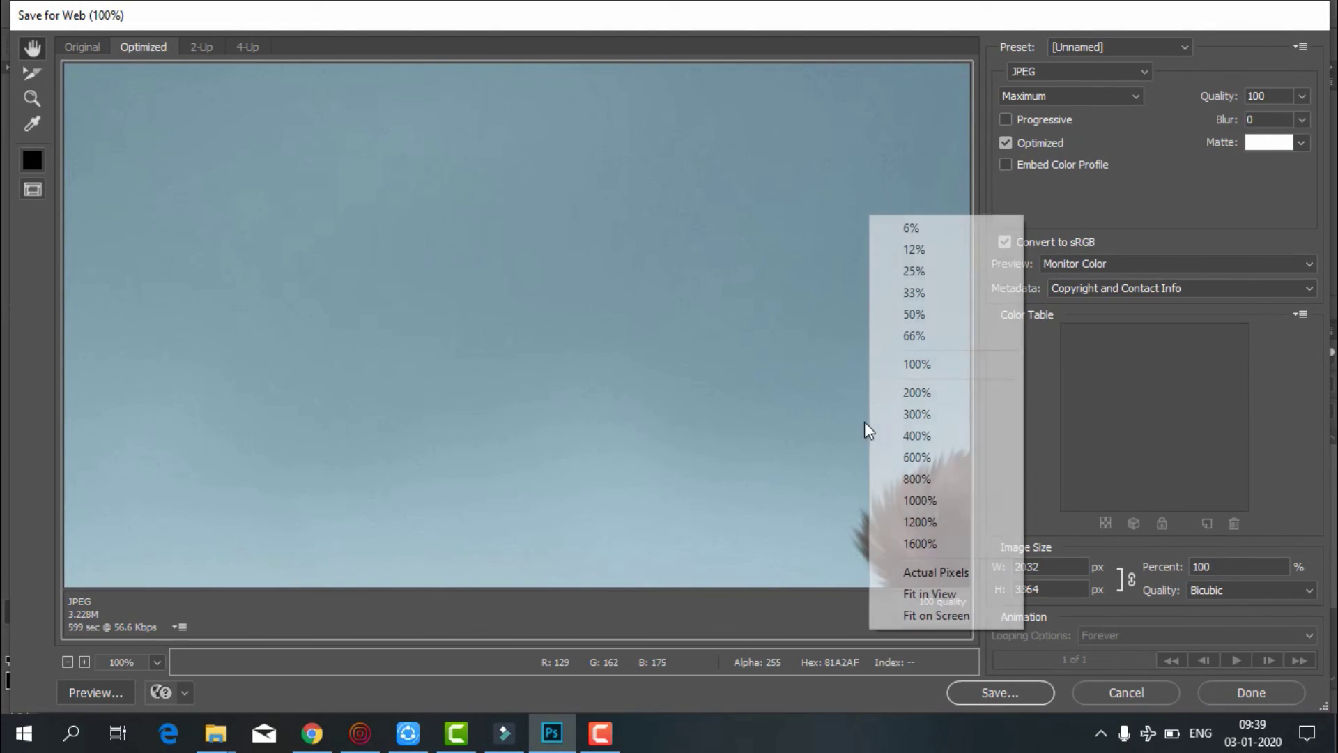
left_click(926, 618)
left_click(990, 697)
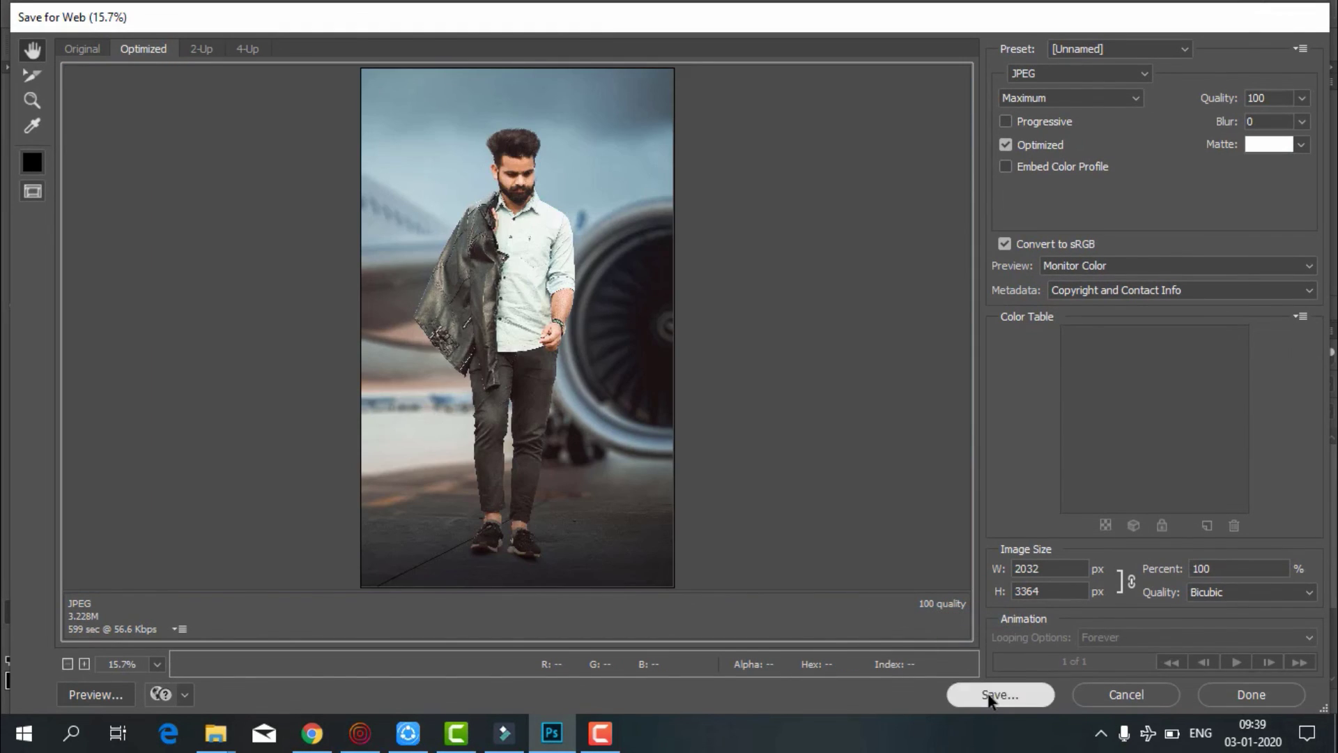
left_click(499, 399)
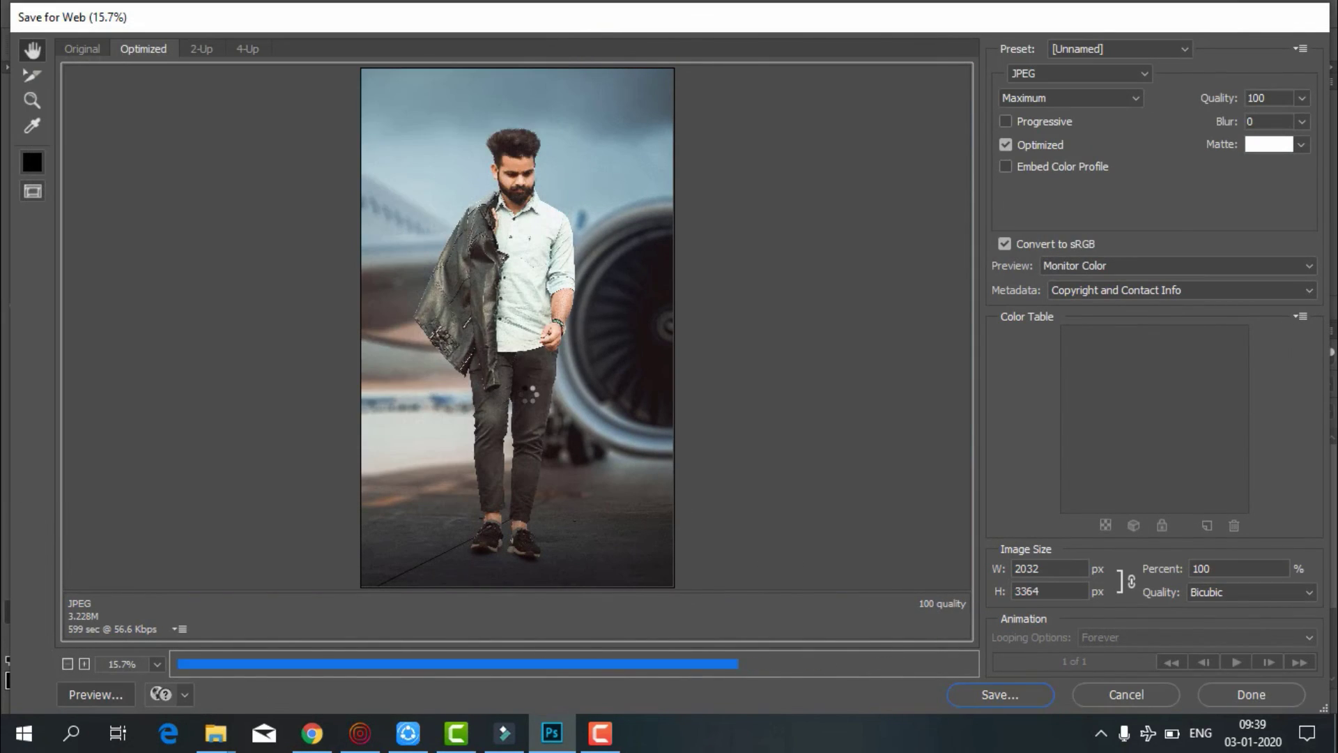